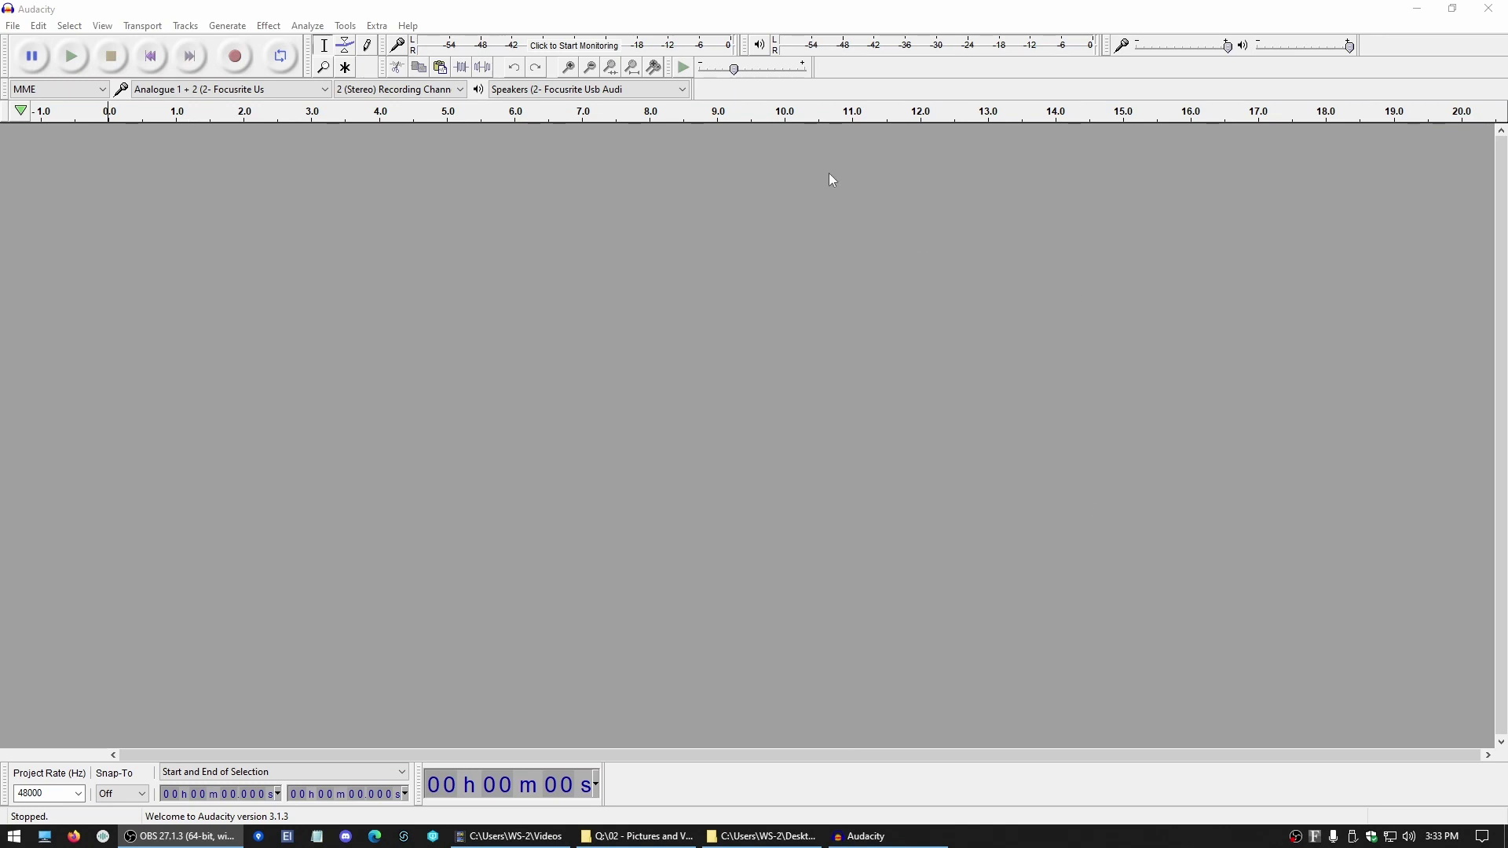
Step: Import eny_mx_kirin_v1-07_90bpm.wav from the Audacity Editing folder as a stereo track
left_click(13, 25)
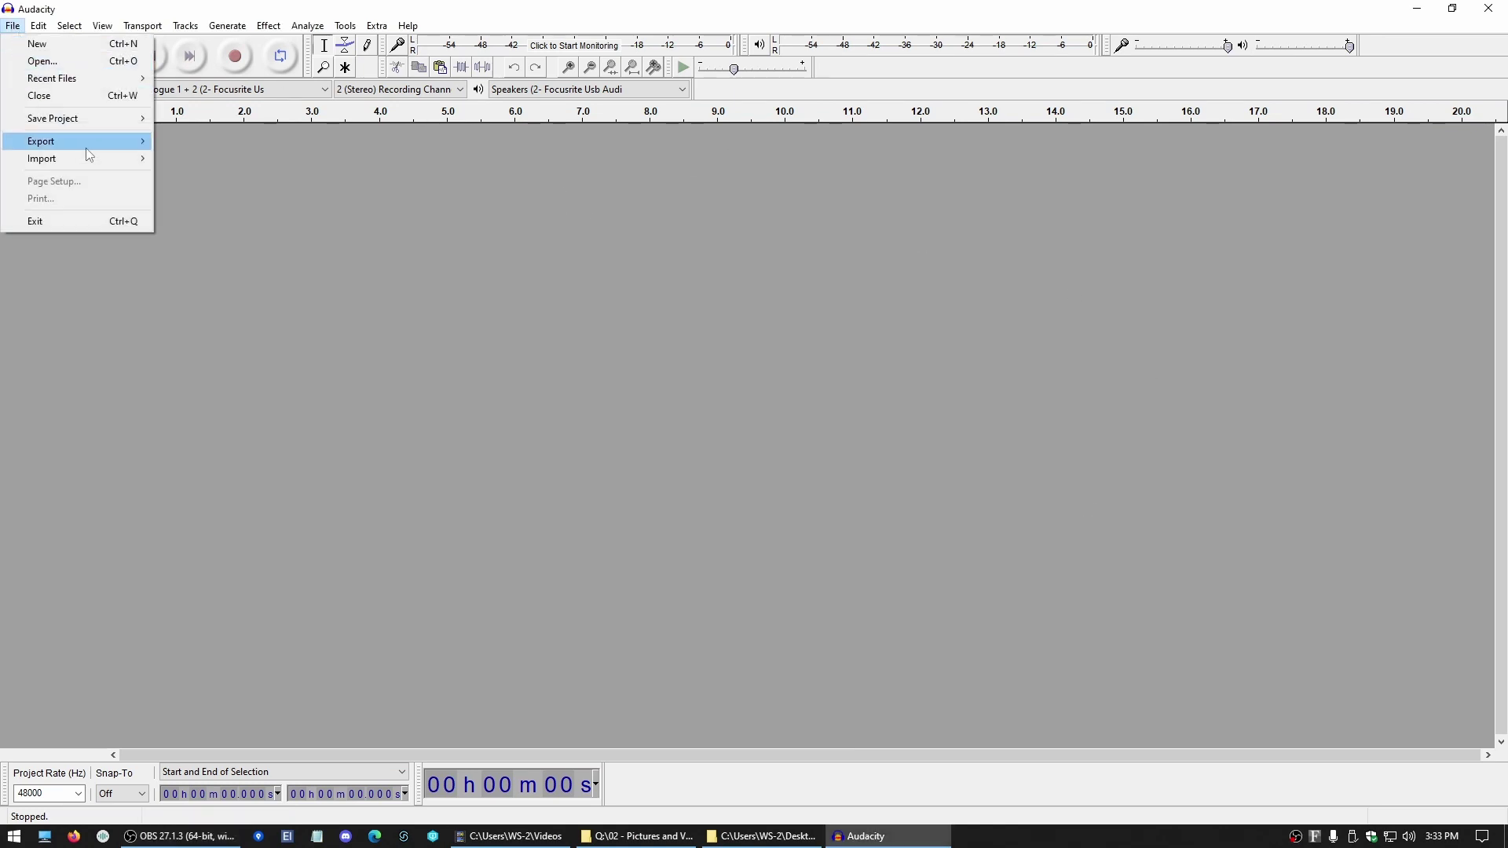
mouse_move(94, 161)
left_click(191, 159)
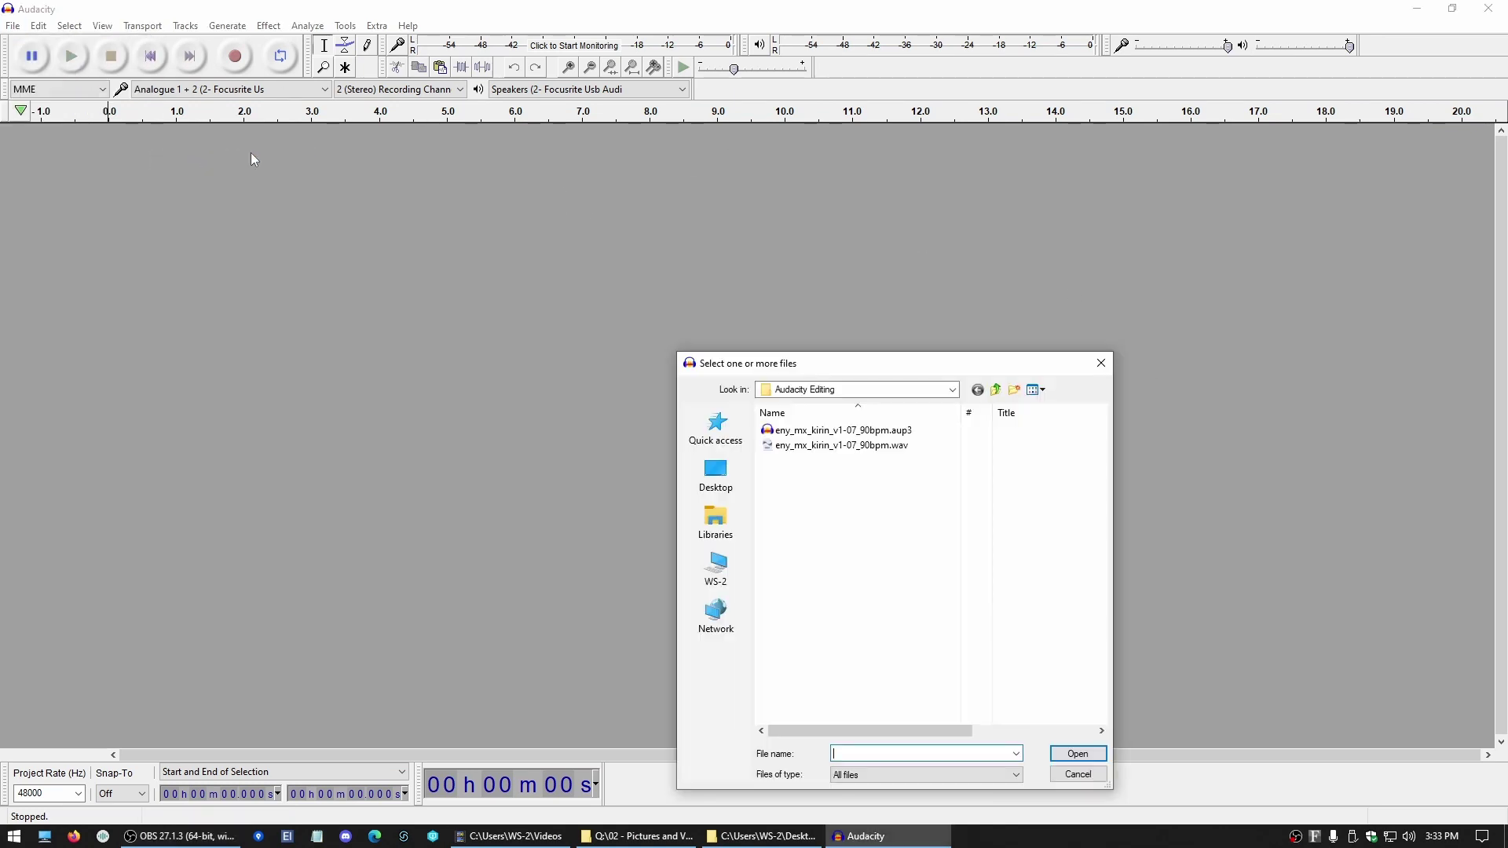
double_click(871, 445)
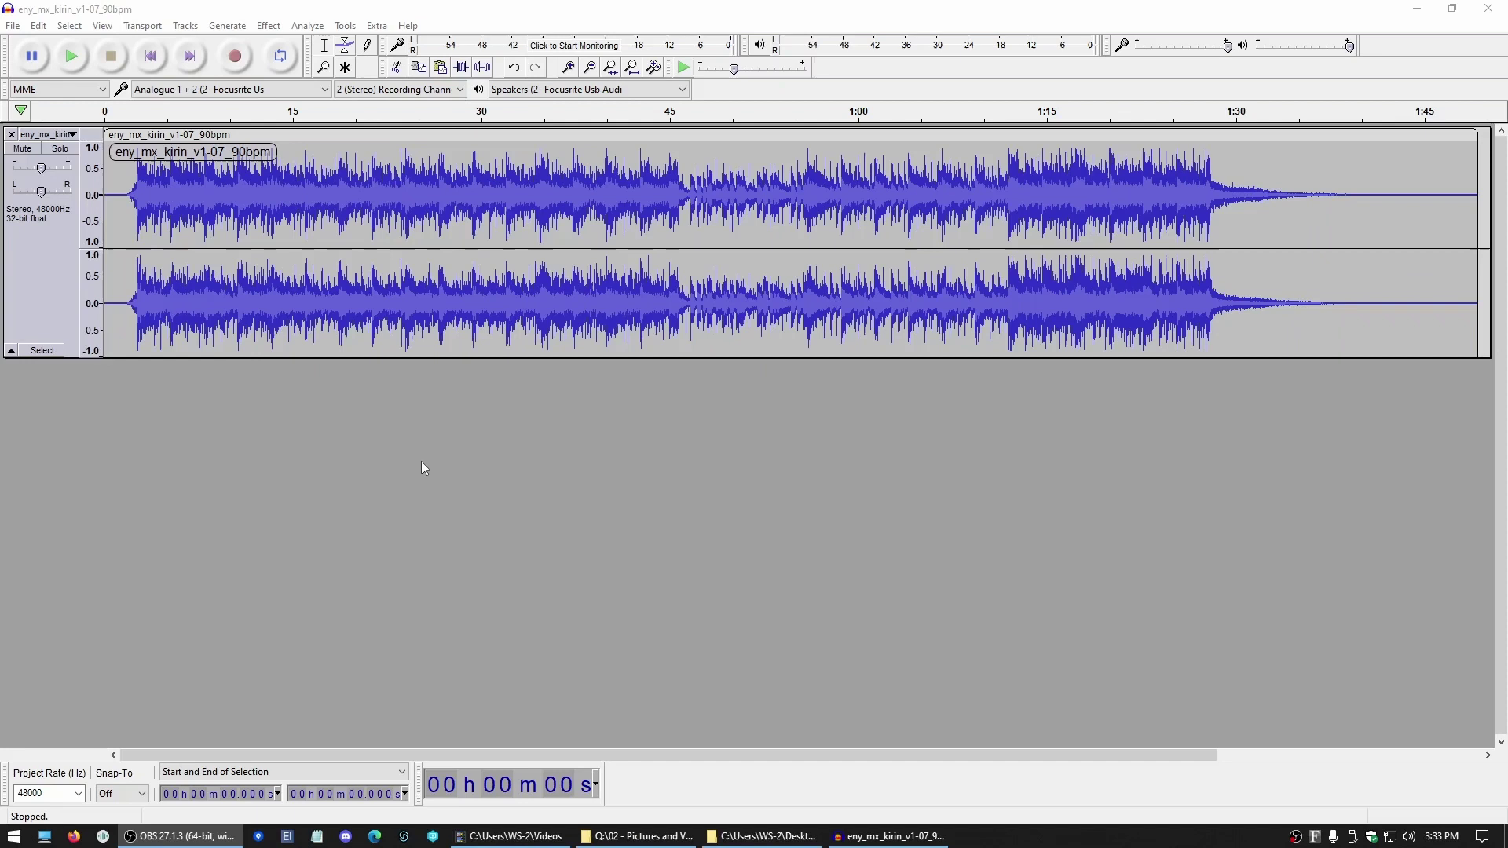
Step: Generate a 90 bpm metronome Rhythm Track of 40 bars with 4 beats per bar
left_click(96, 405)
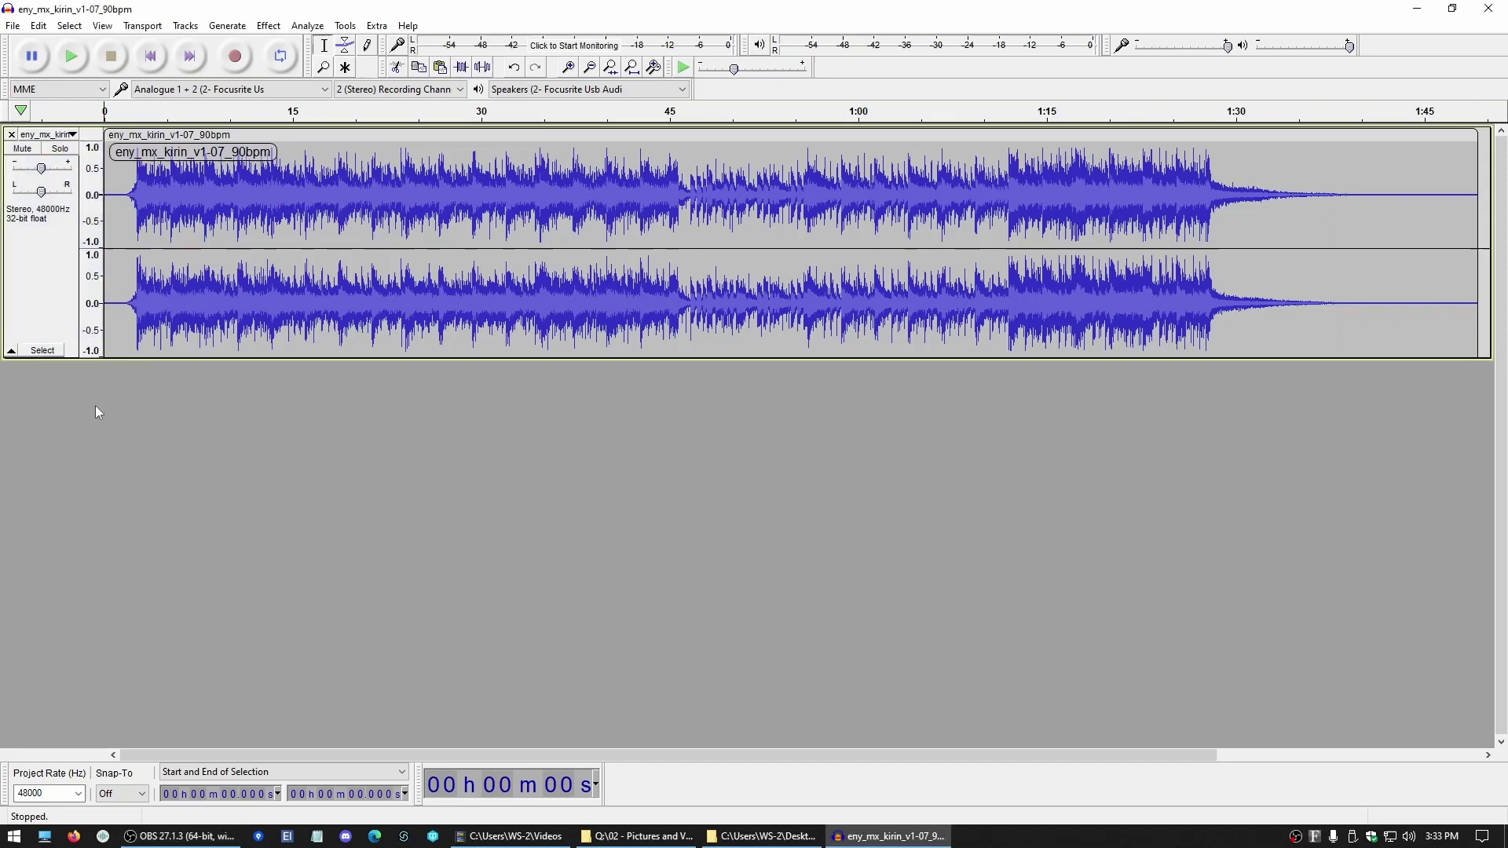
left_click(229, 27)
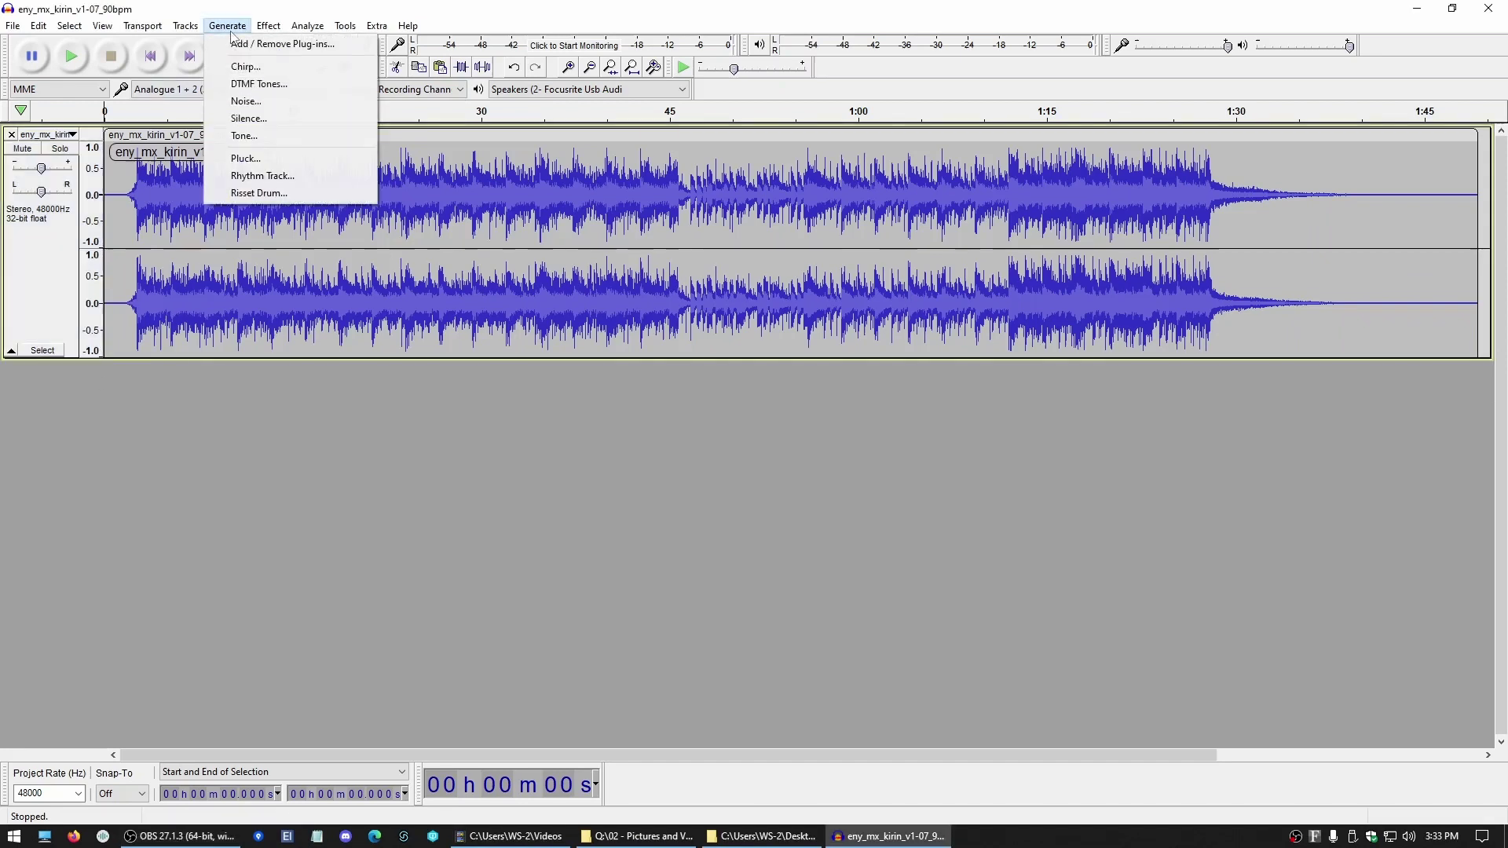
left_click(314, 176)
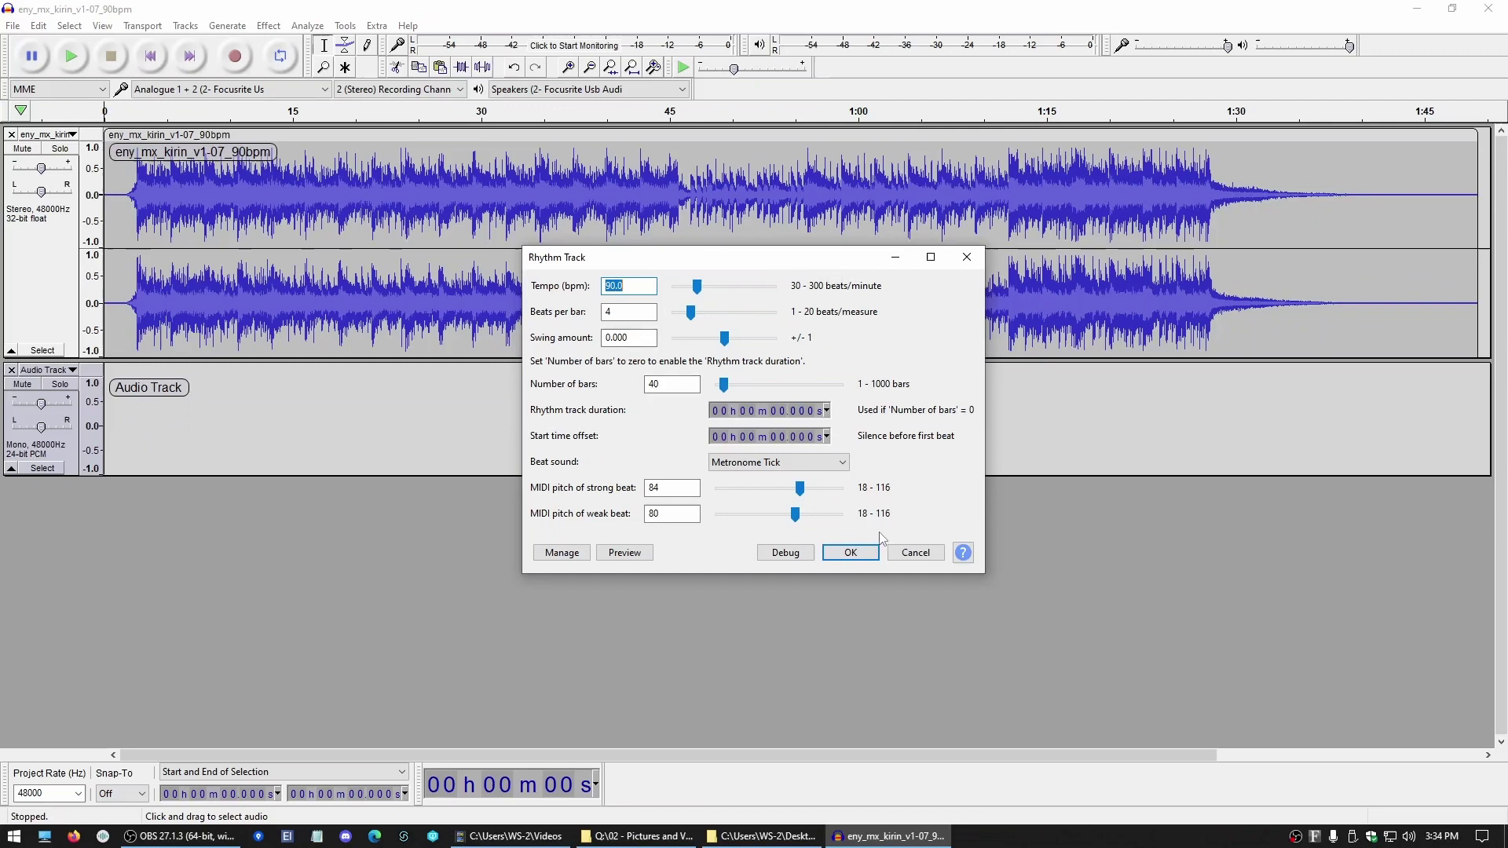
left_click(858, 552)
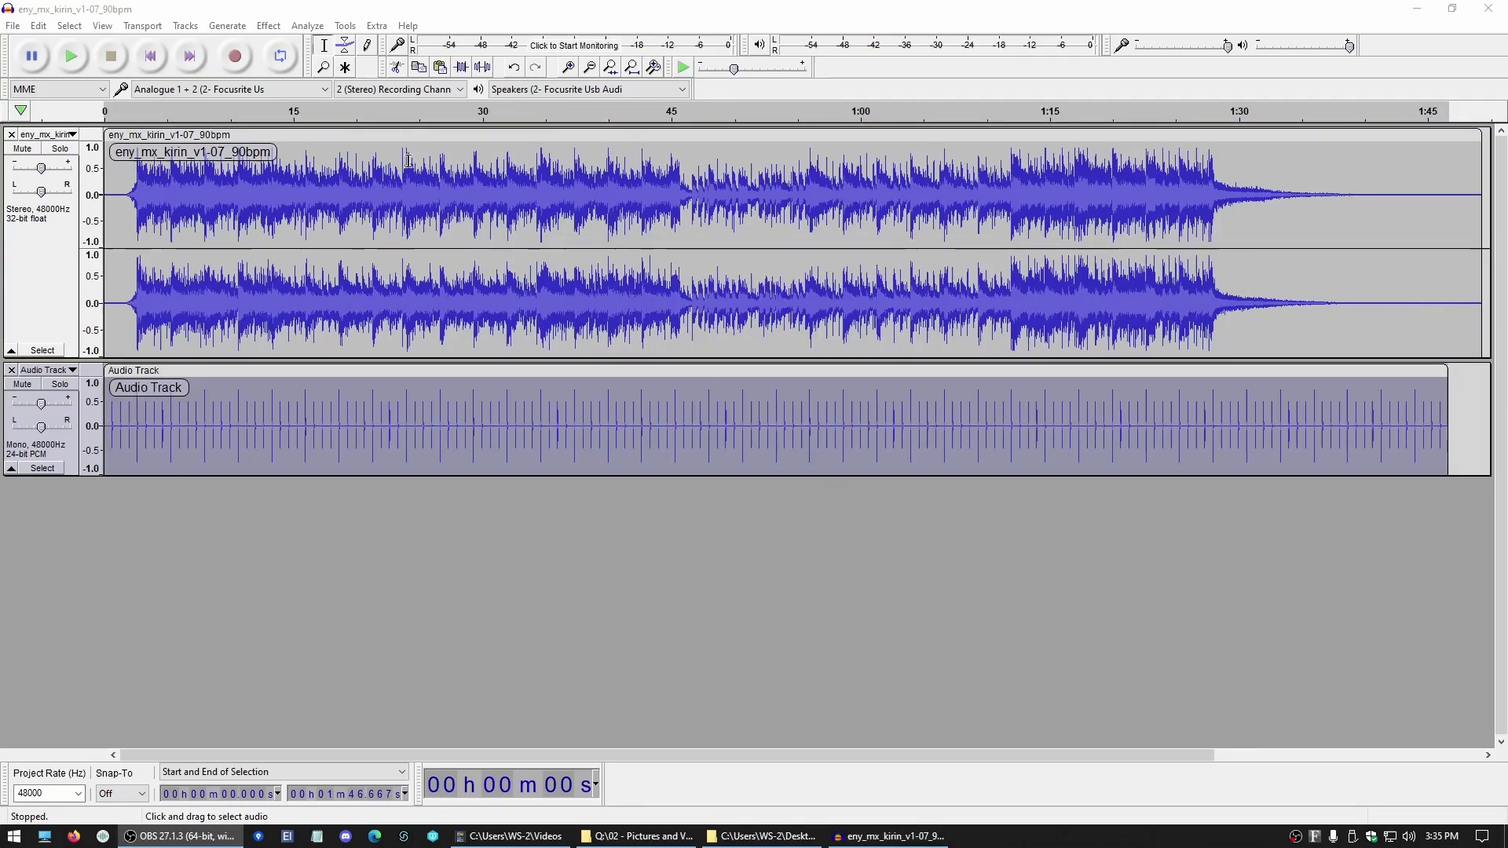
Step: Move the click track above the song track and zoom in on the start
left_click_drag(9, 452, 31, 196)
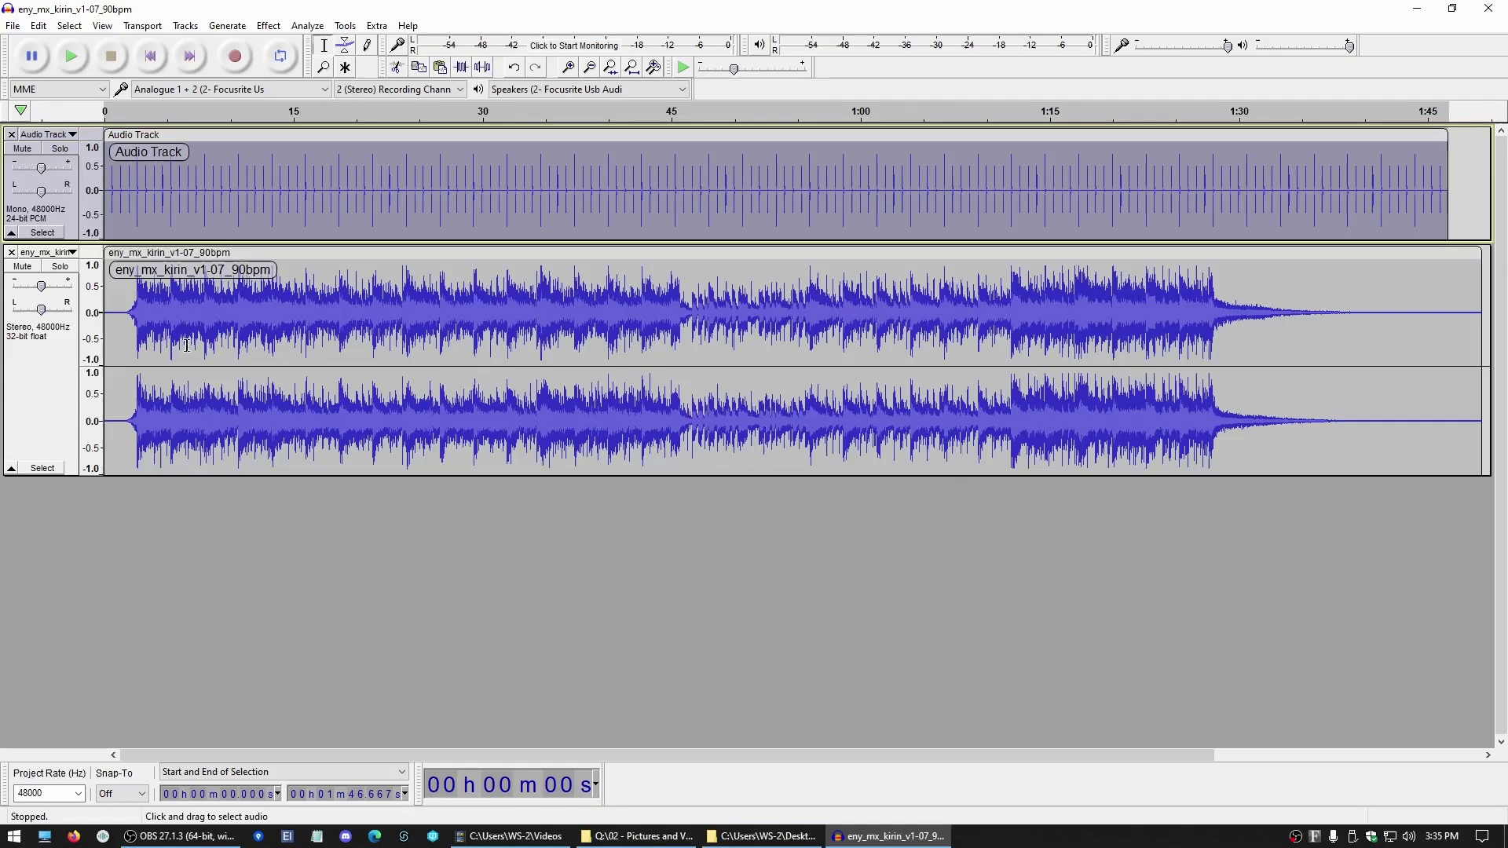
scroll(192, 236, "up", 4)
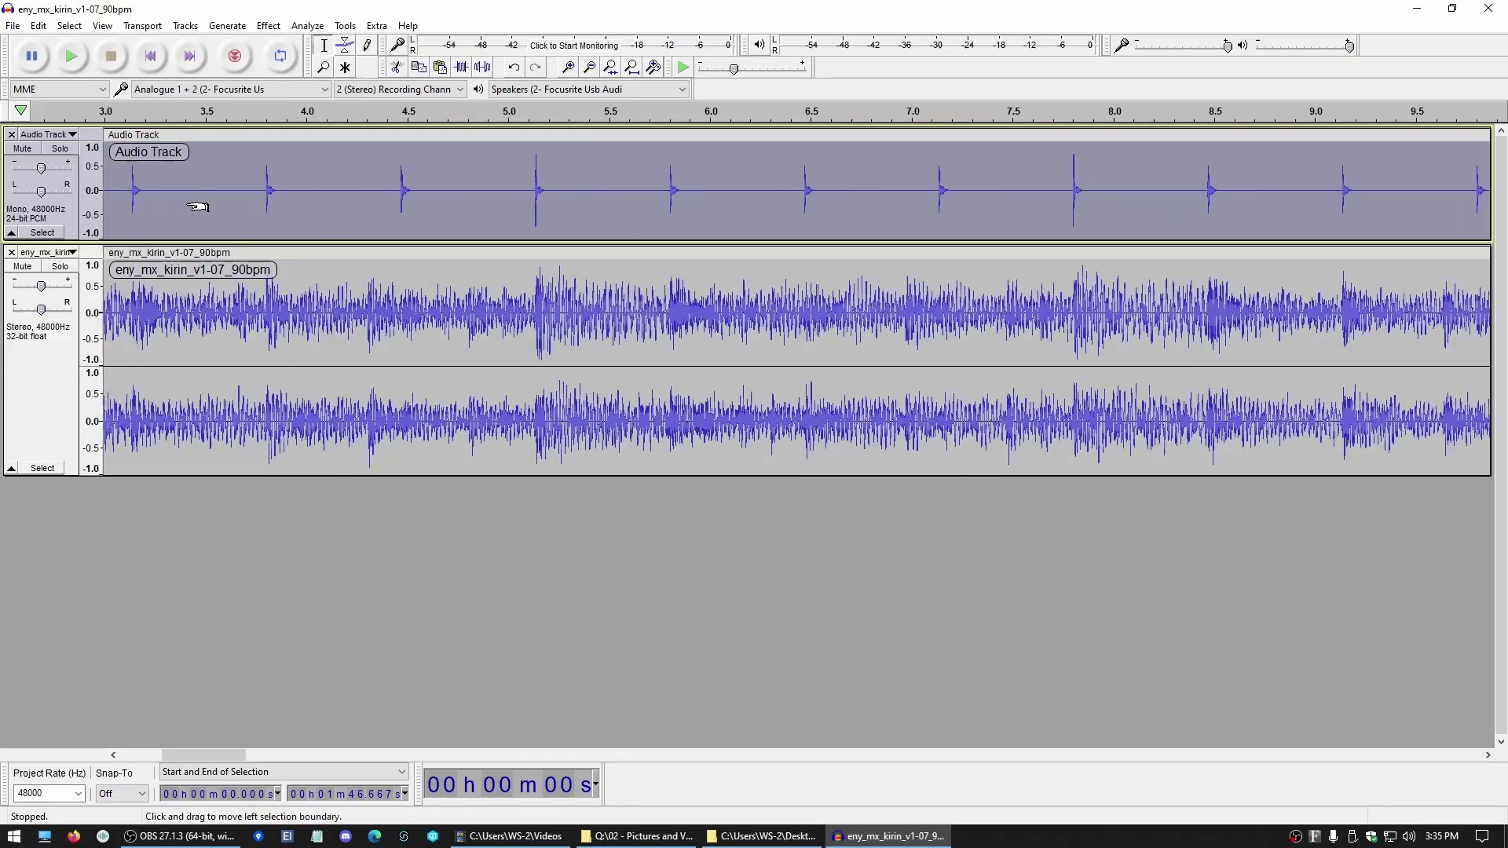
scroll(202, 206, "left", 6)
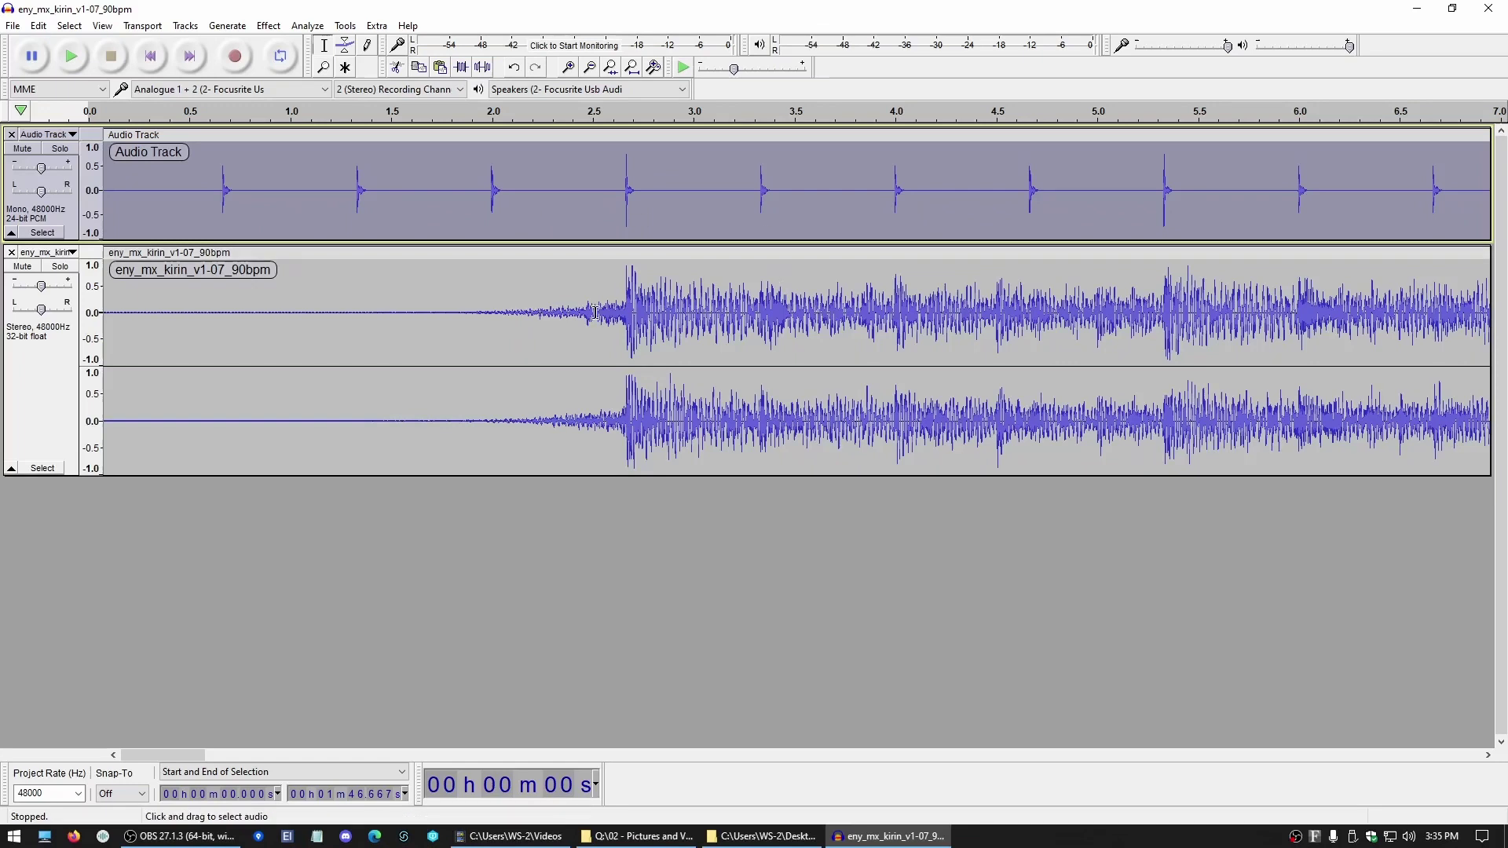
scroll(627, 299, "up", 6)
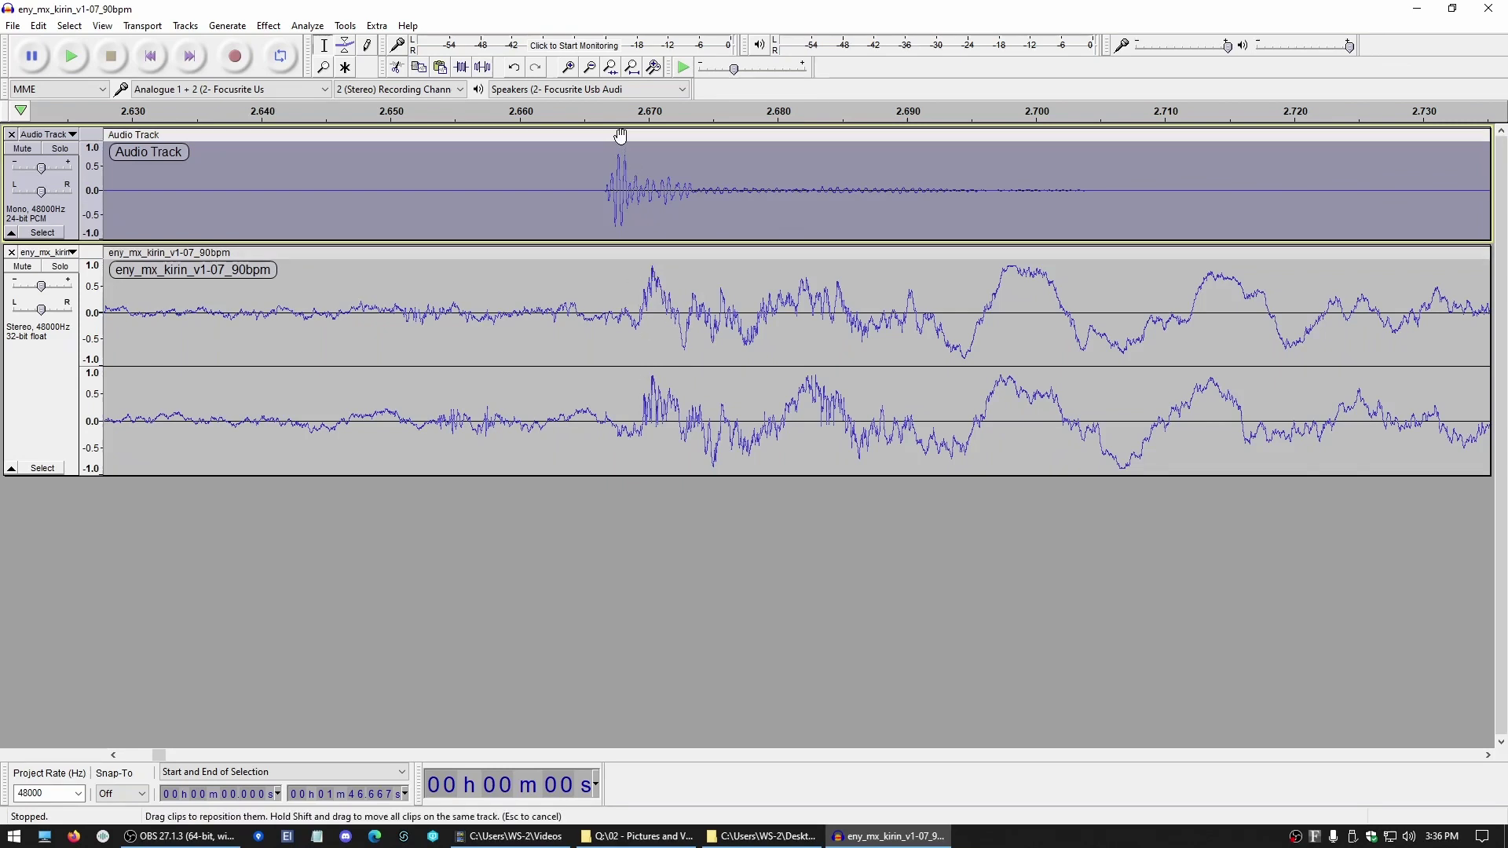
Step: Shift the click clip slightly later to match the song's first beat, then play to check
left_click_drag(621, 138, 651, 139)
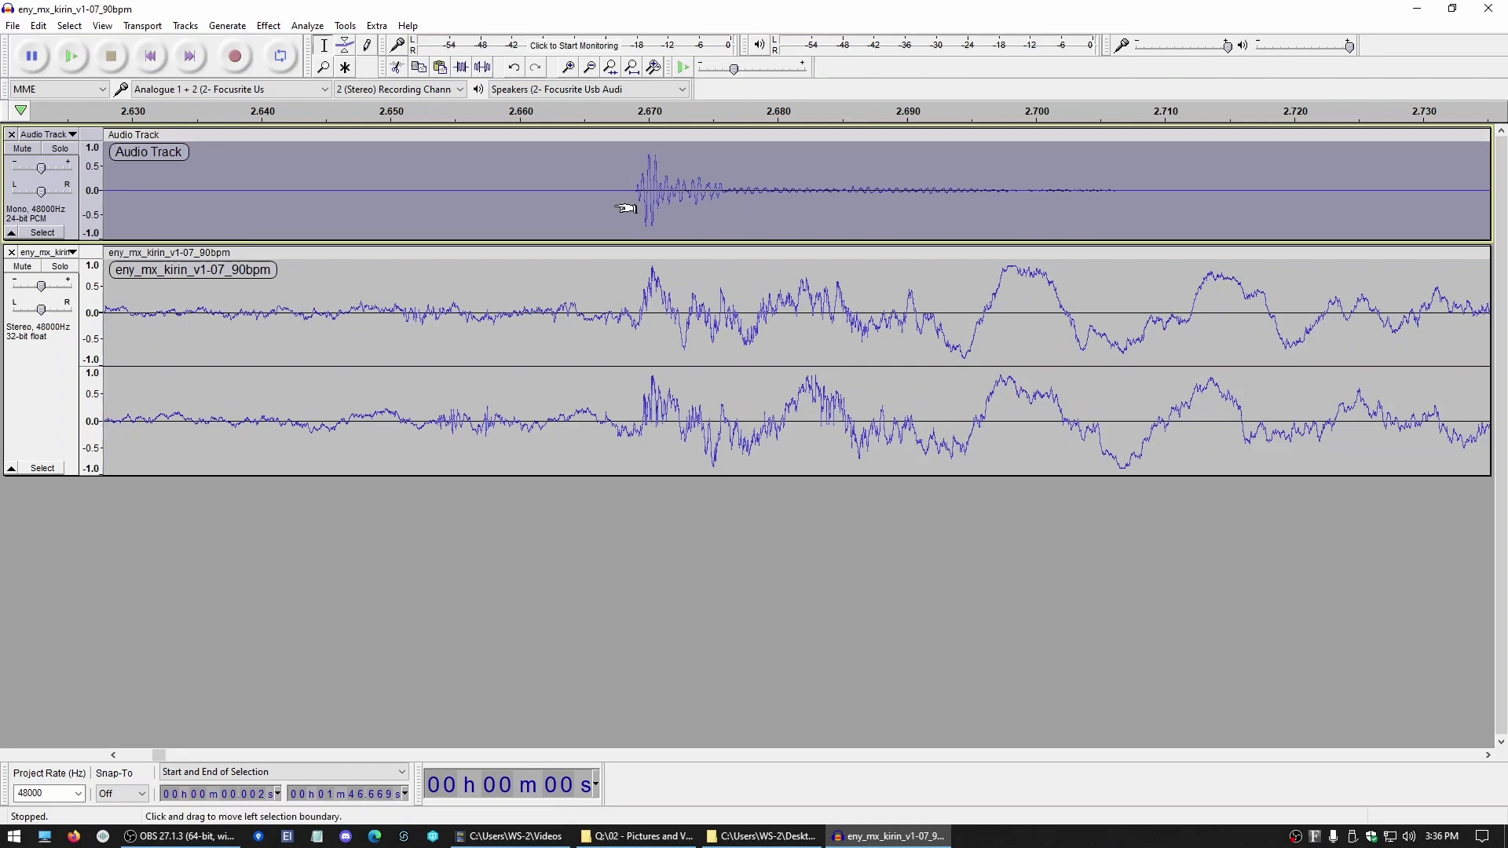
scroll(623, 209, "down", 8)
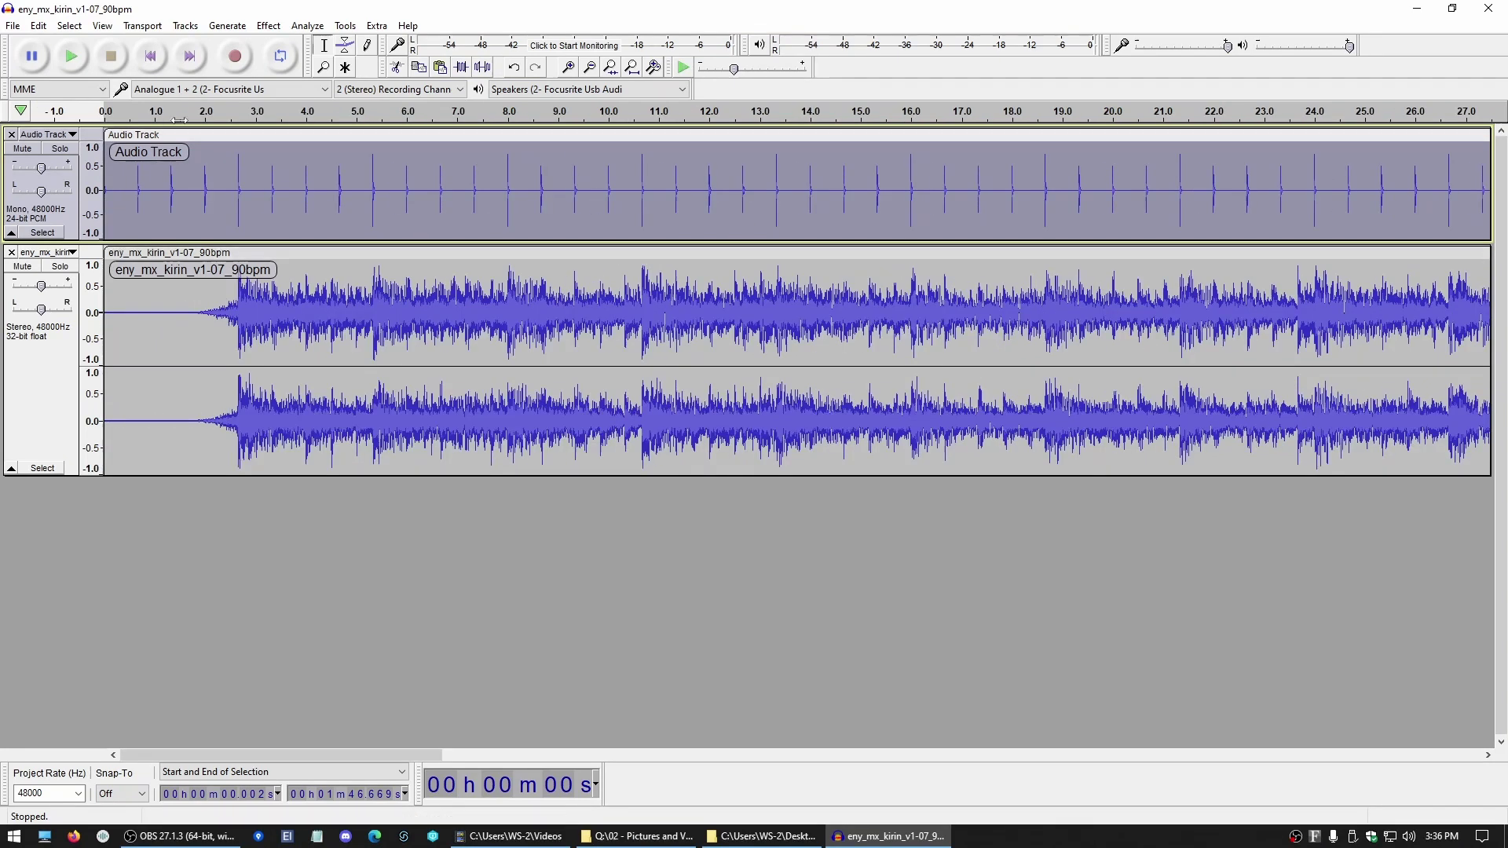
left_click(116, 120)
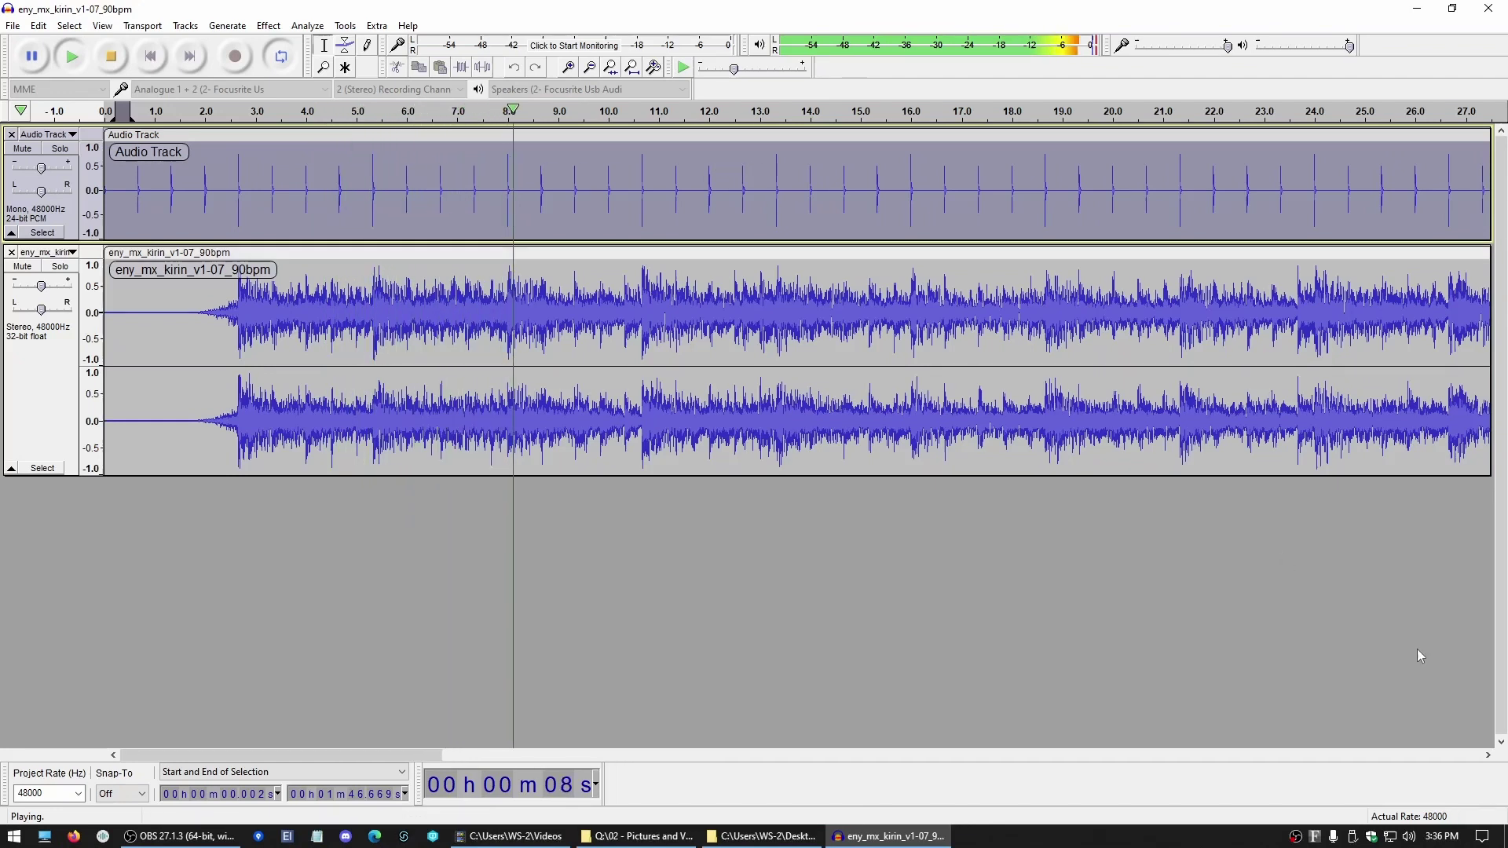
key("space")
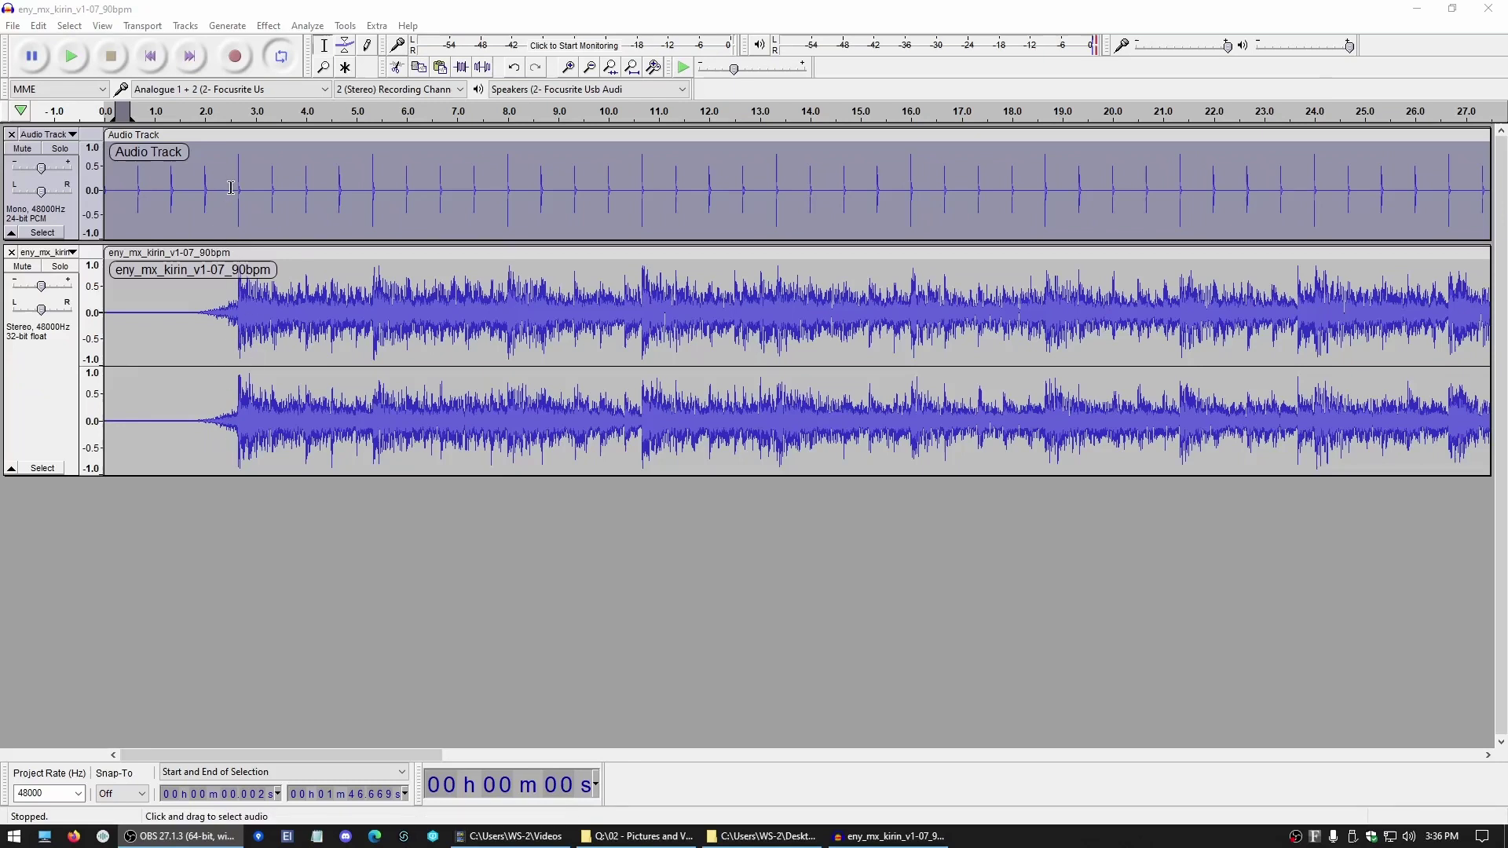
Step: Zoom in around 2.67 s and add a point label at the 2.669 s beat
left_click_drag(234, 182, 244, 182)
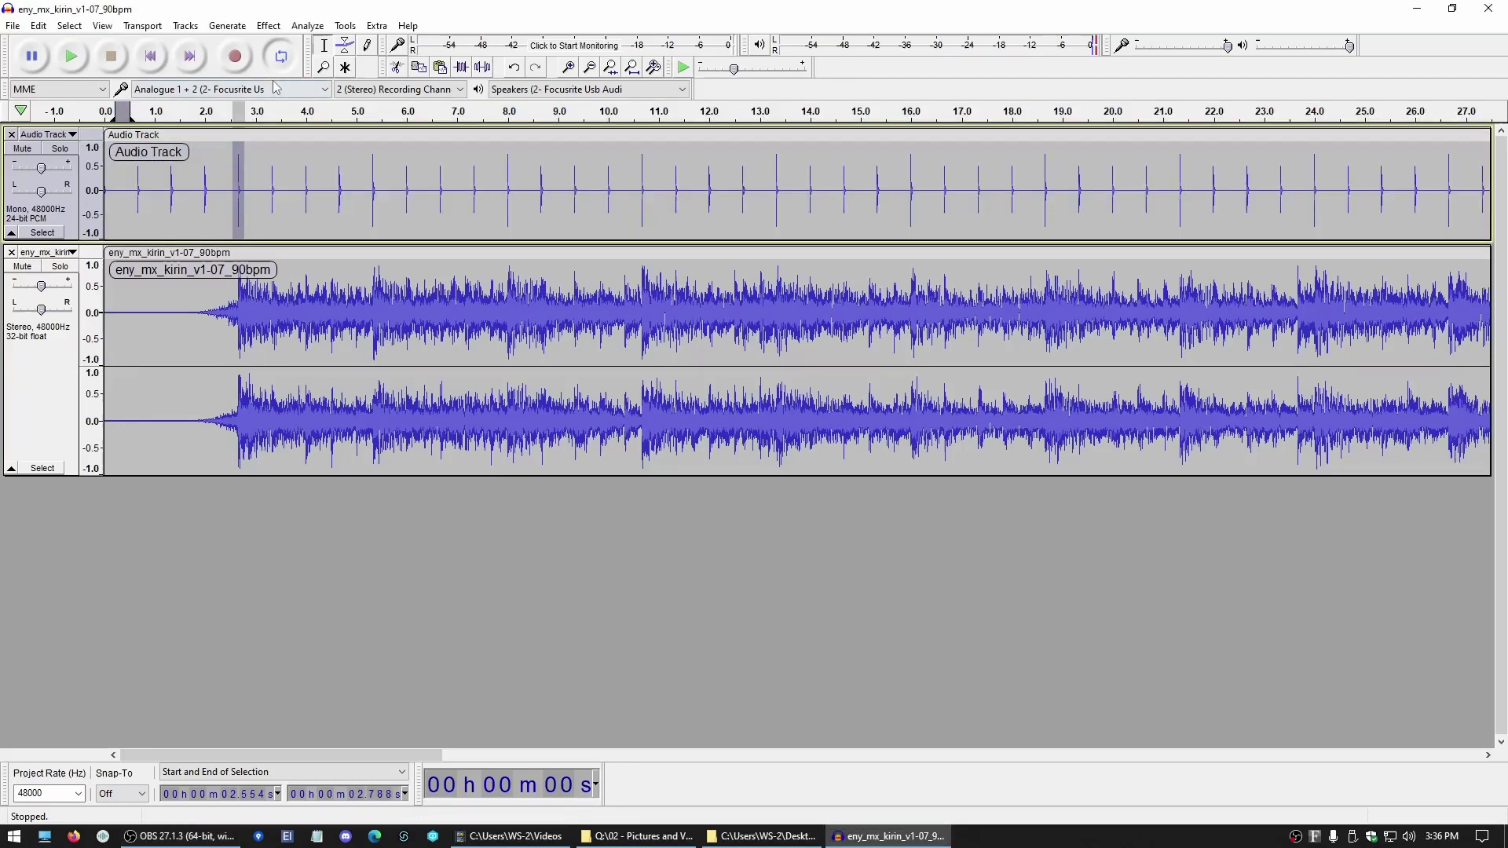
key("F2")
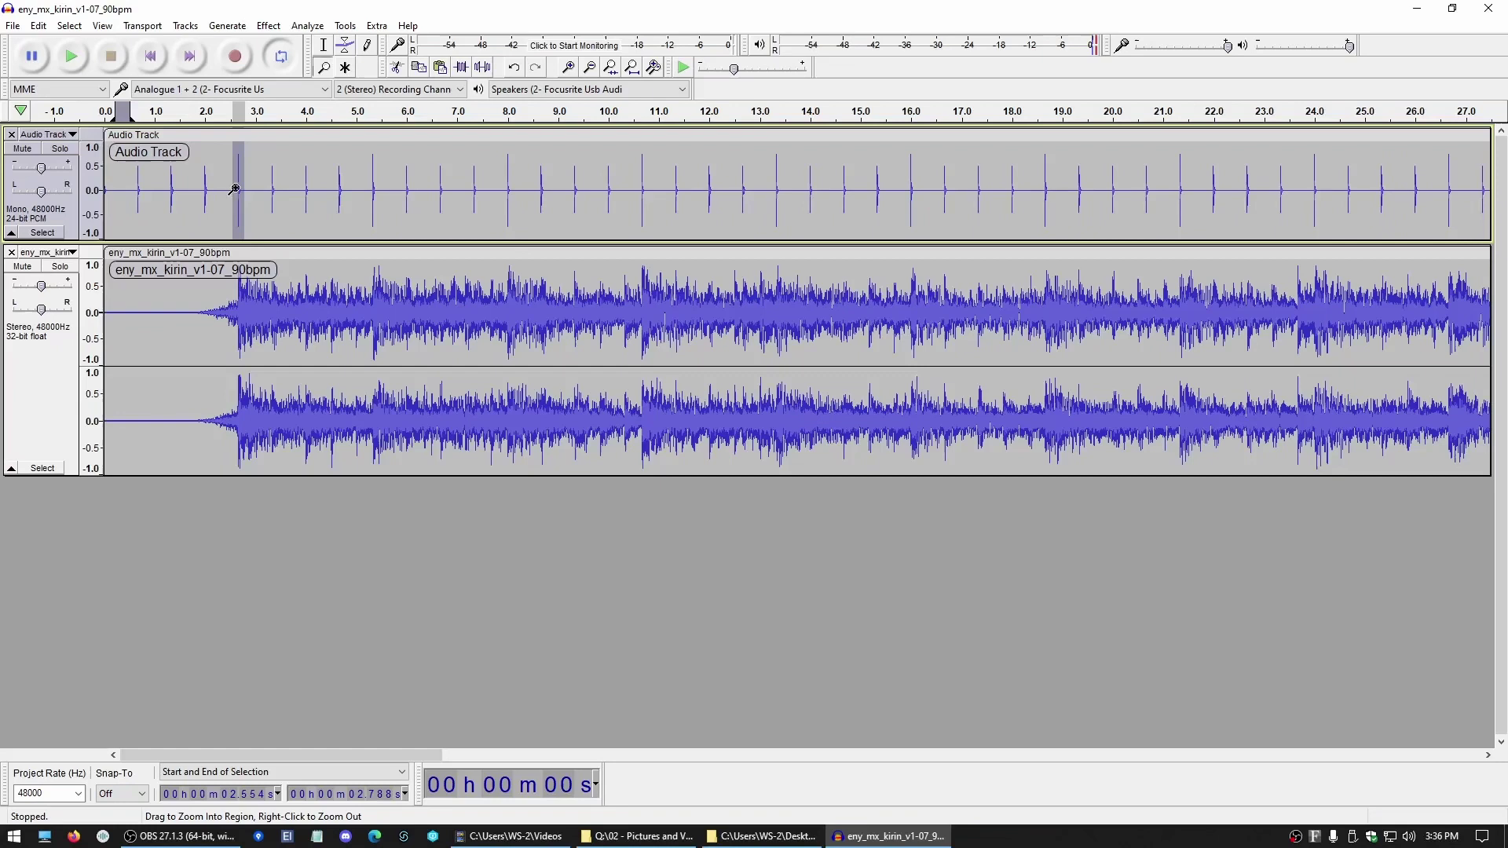
left_click_drag(234, 188, 244, 197)
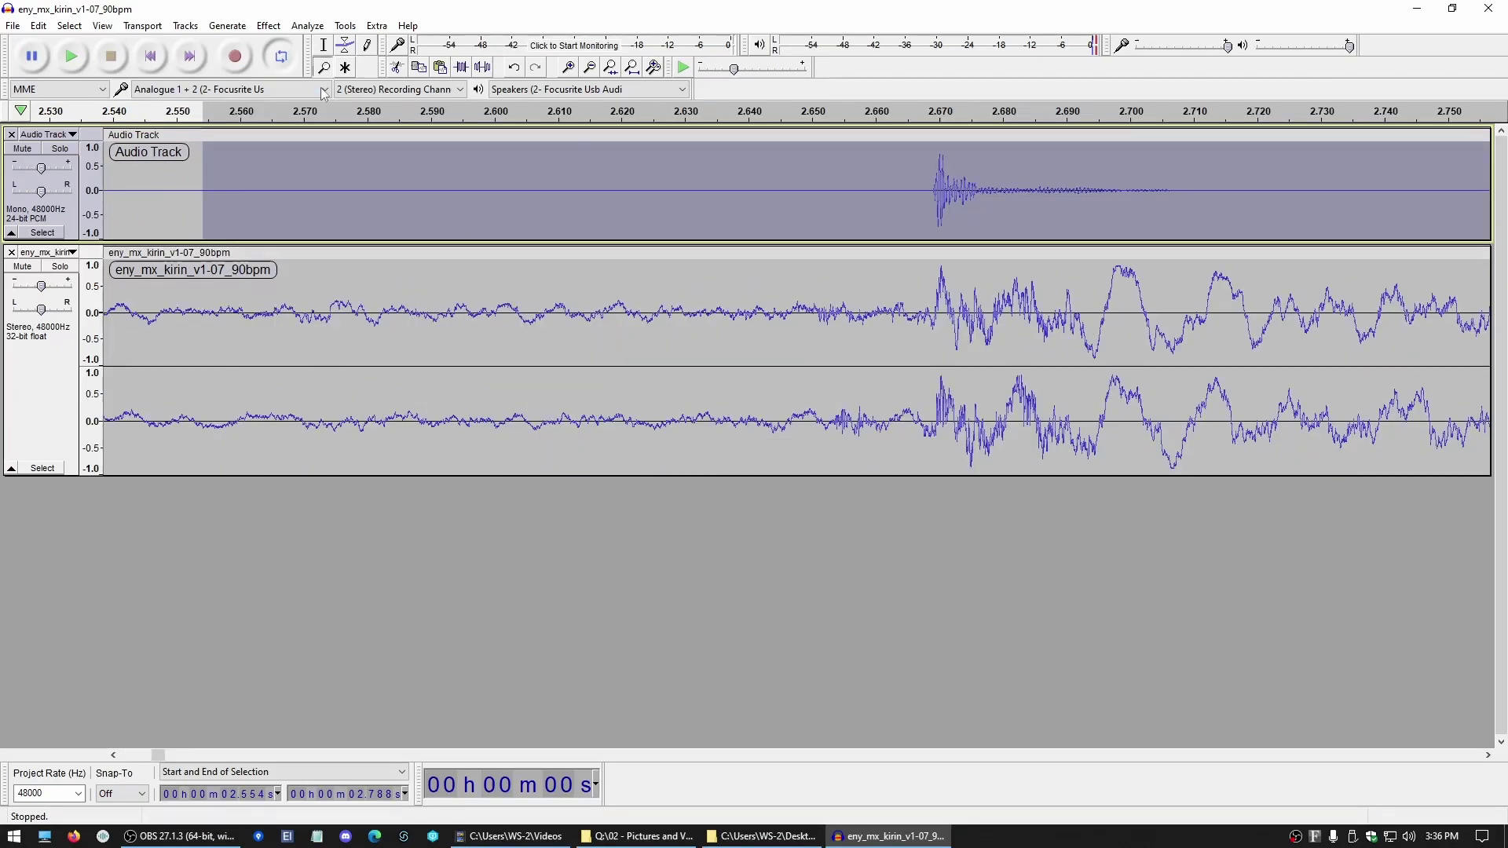
left_click(932, 182)
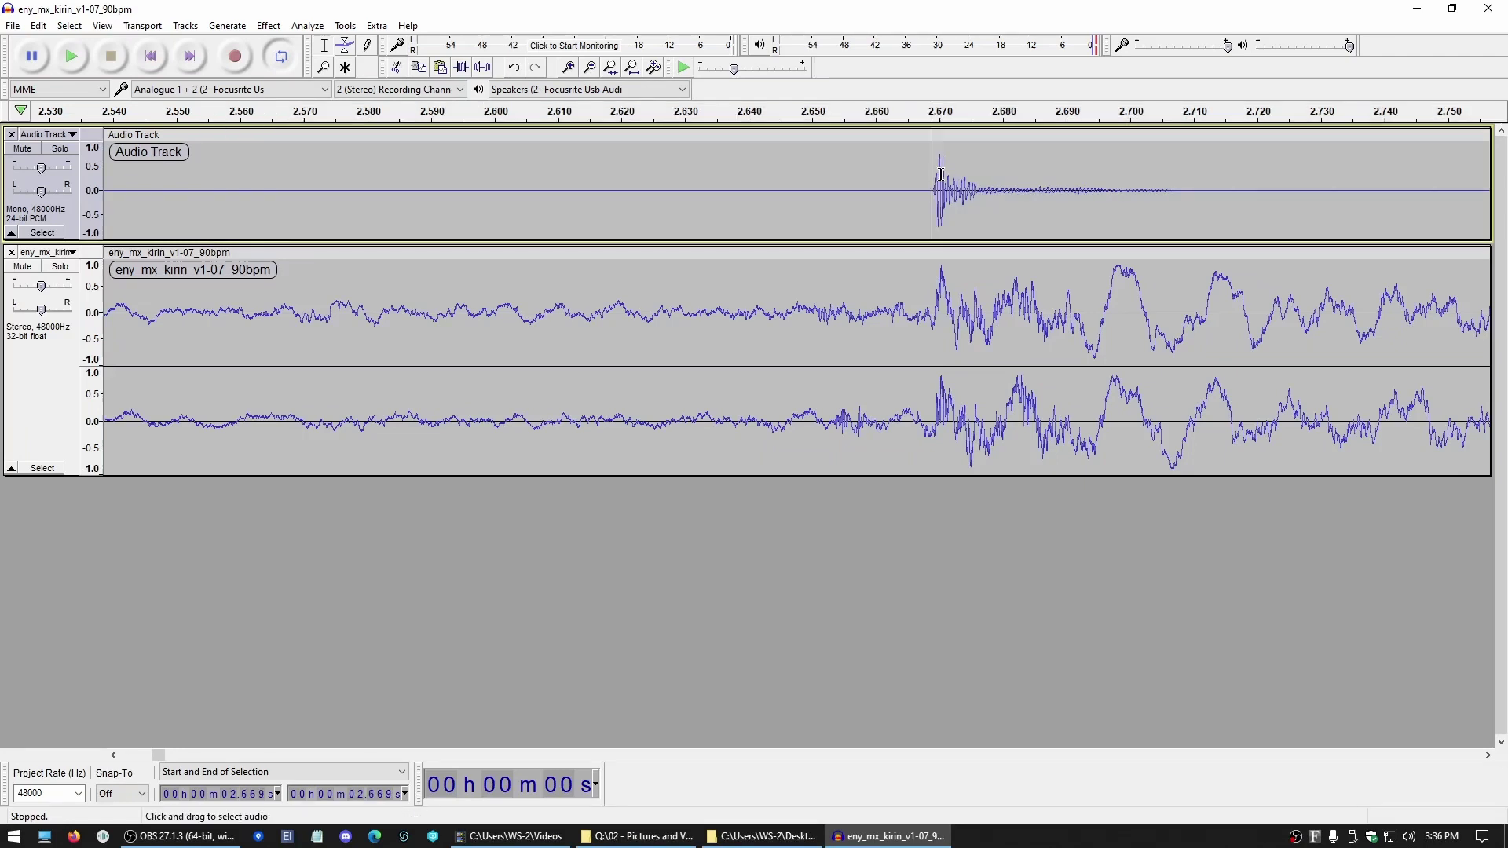
left_click(37, 25)
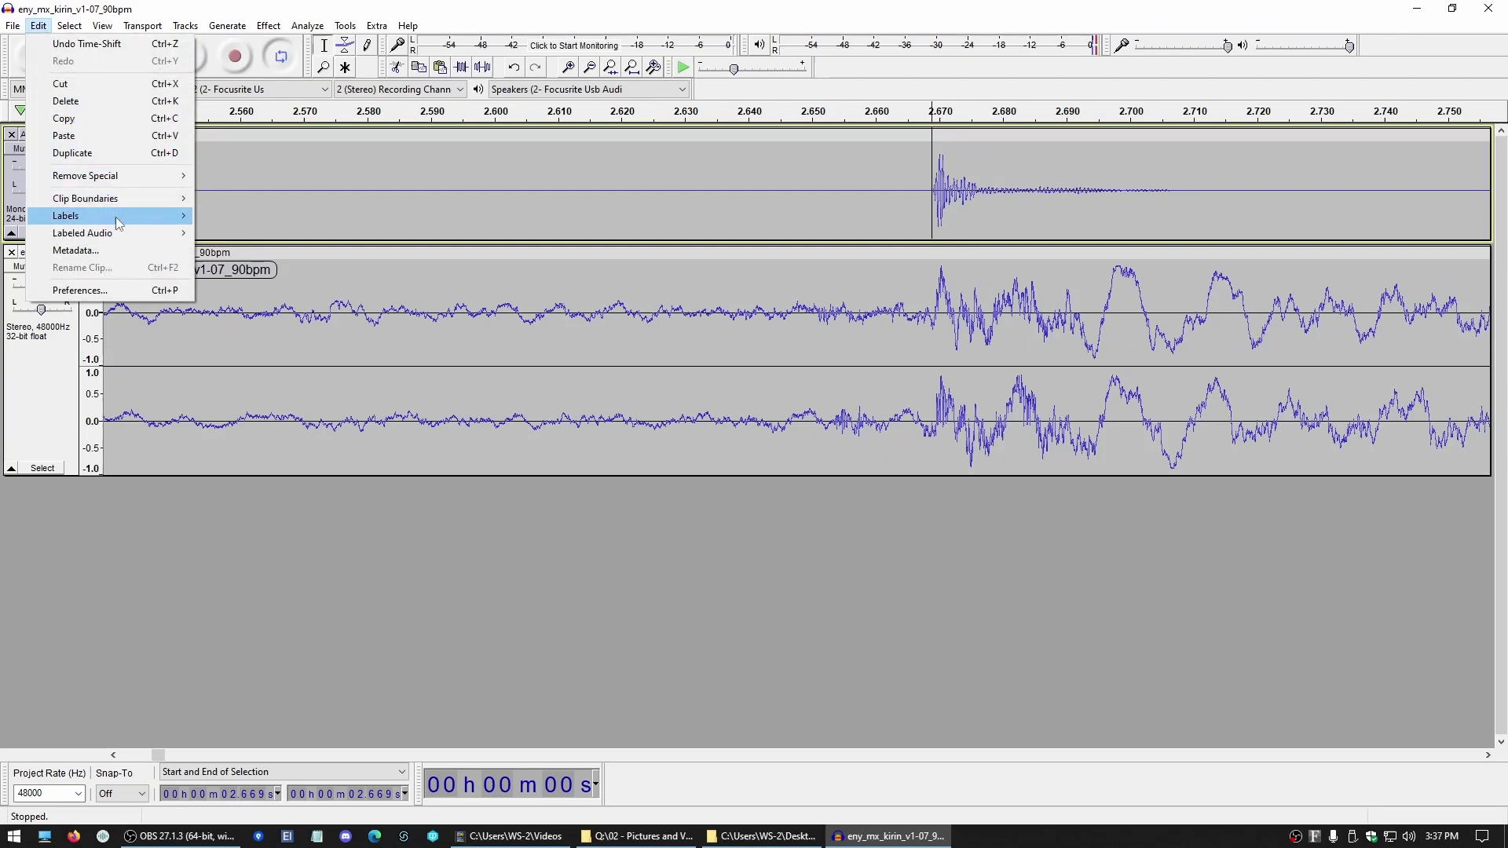
mouse_move(118, 217)
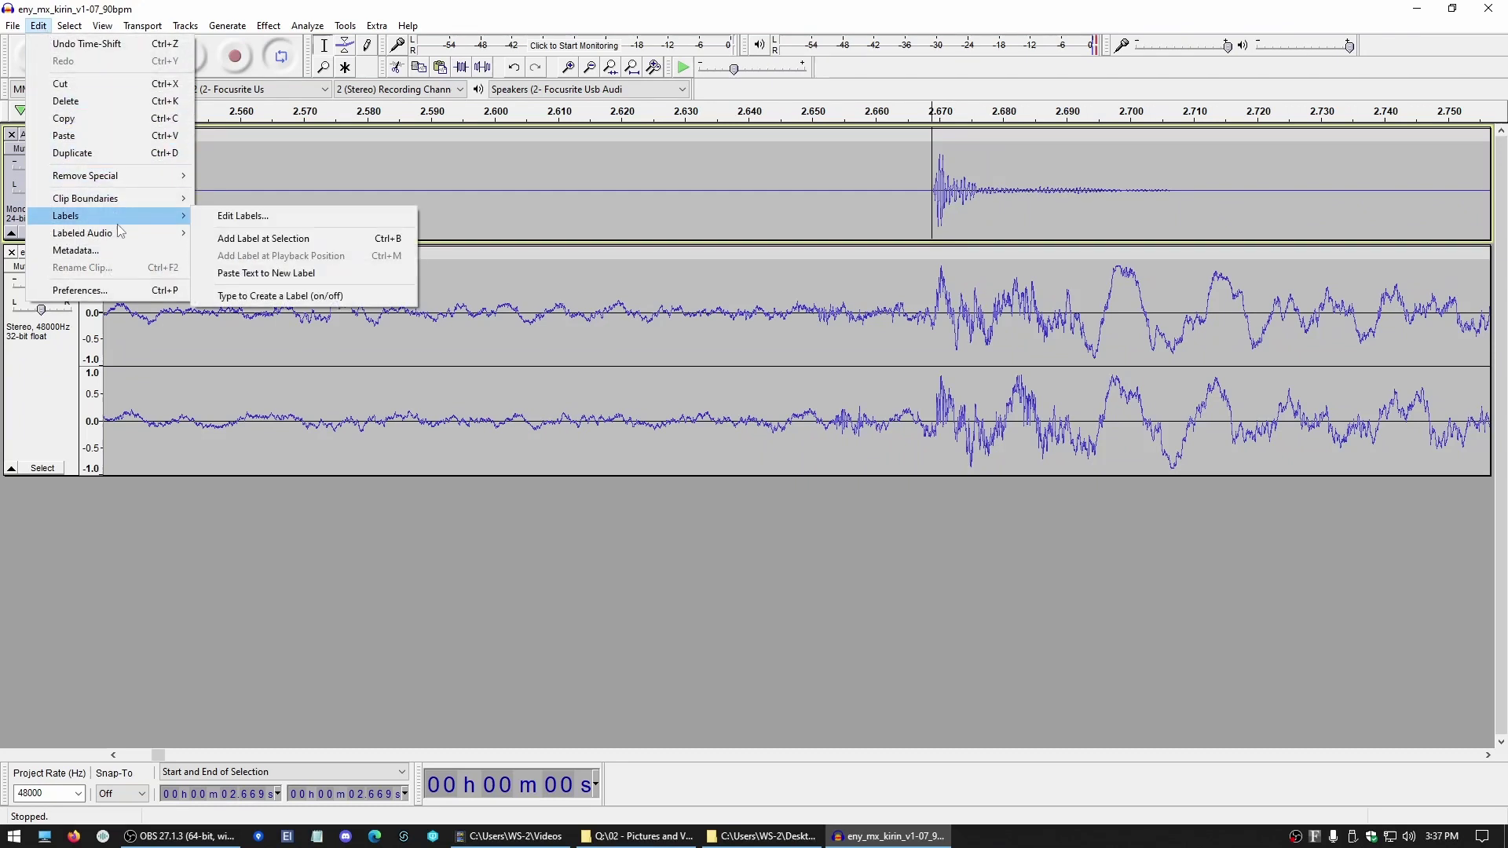
left_click(275, 238)
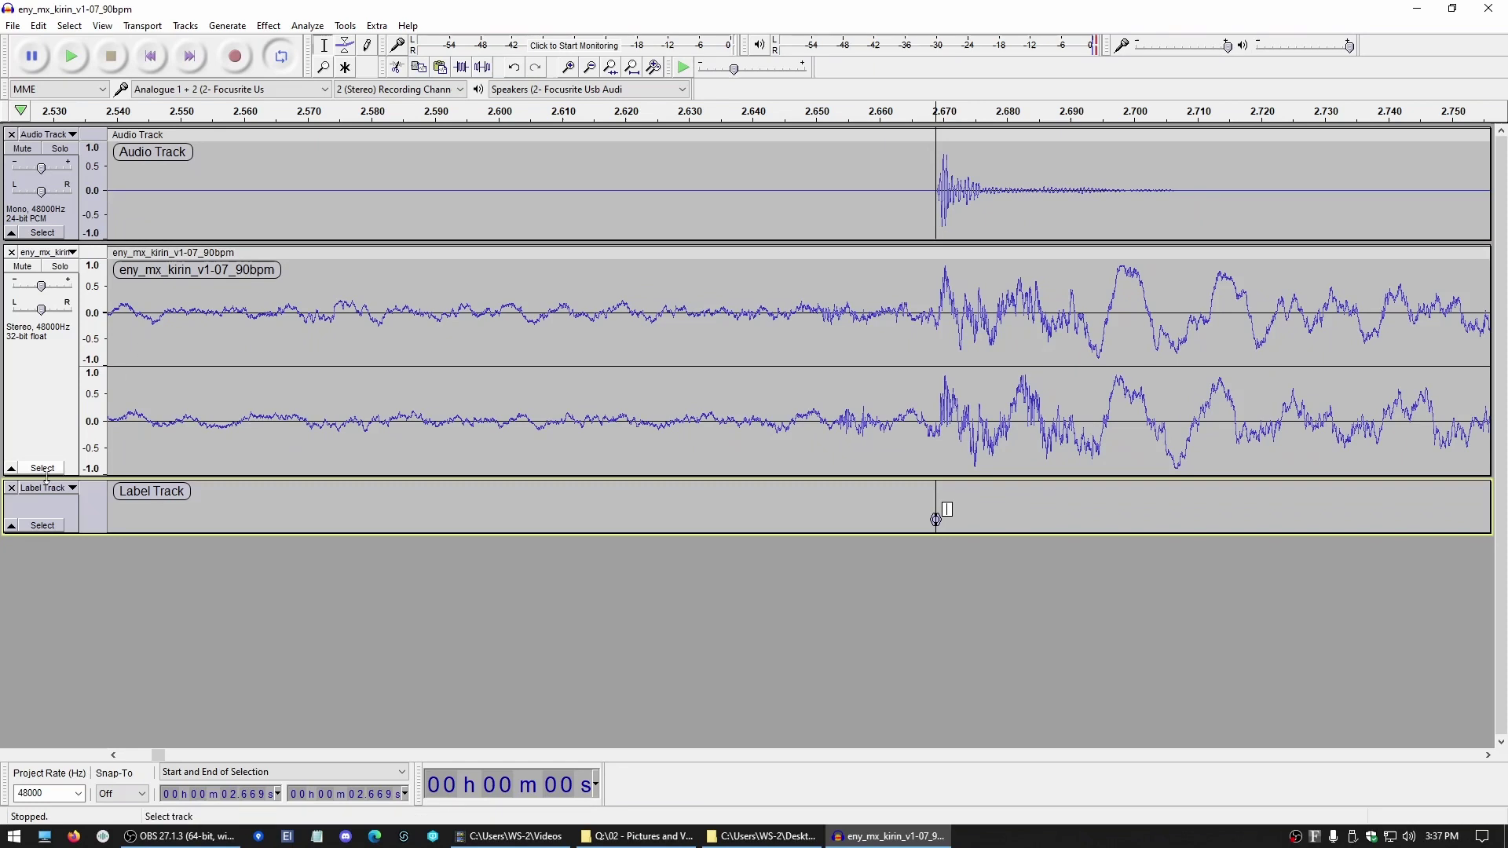
Step: Move the Label Track to the top and nudge the label onto the 2.669 s beat
left_click(51, 521)
left_click_drag(52, 521, 48, 510)
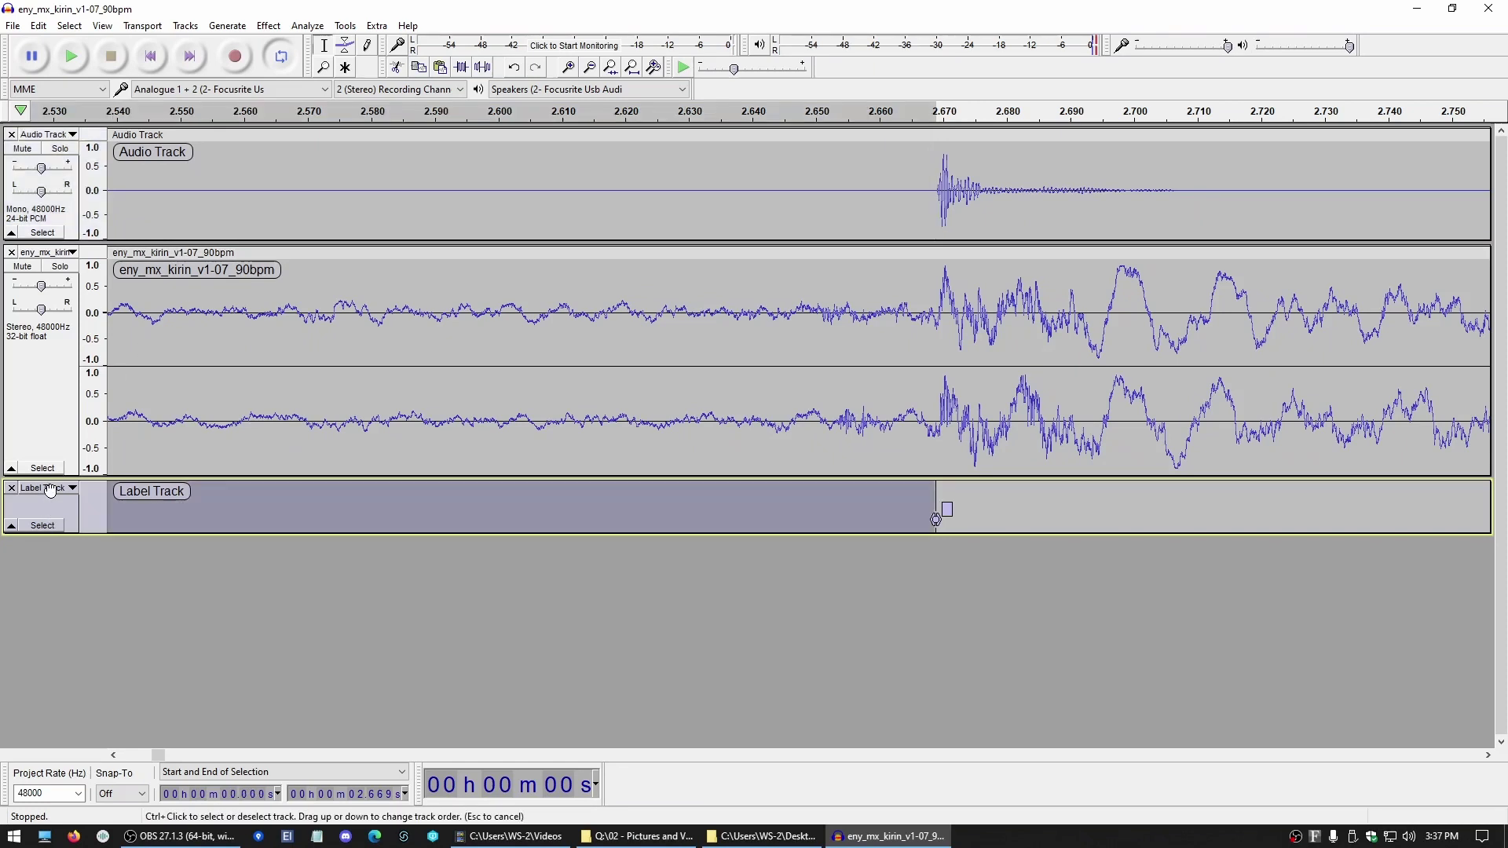
left_click_drag(68, 348, 56, 149)
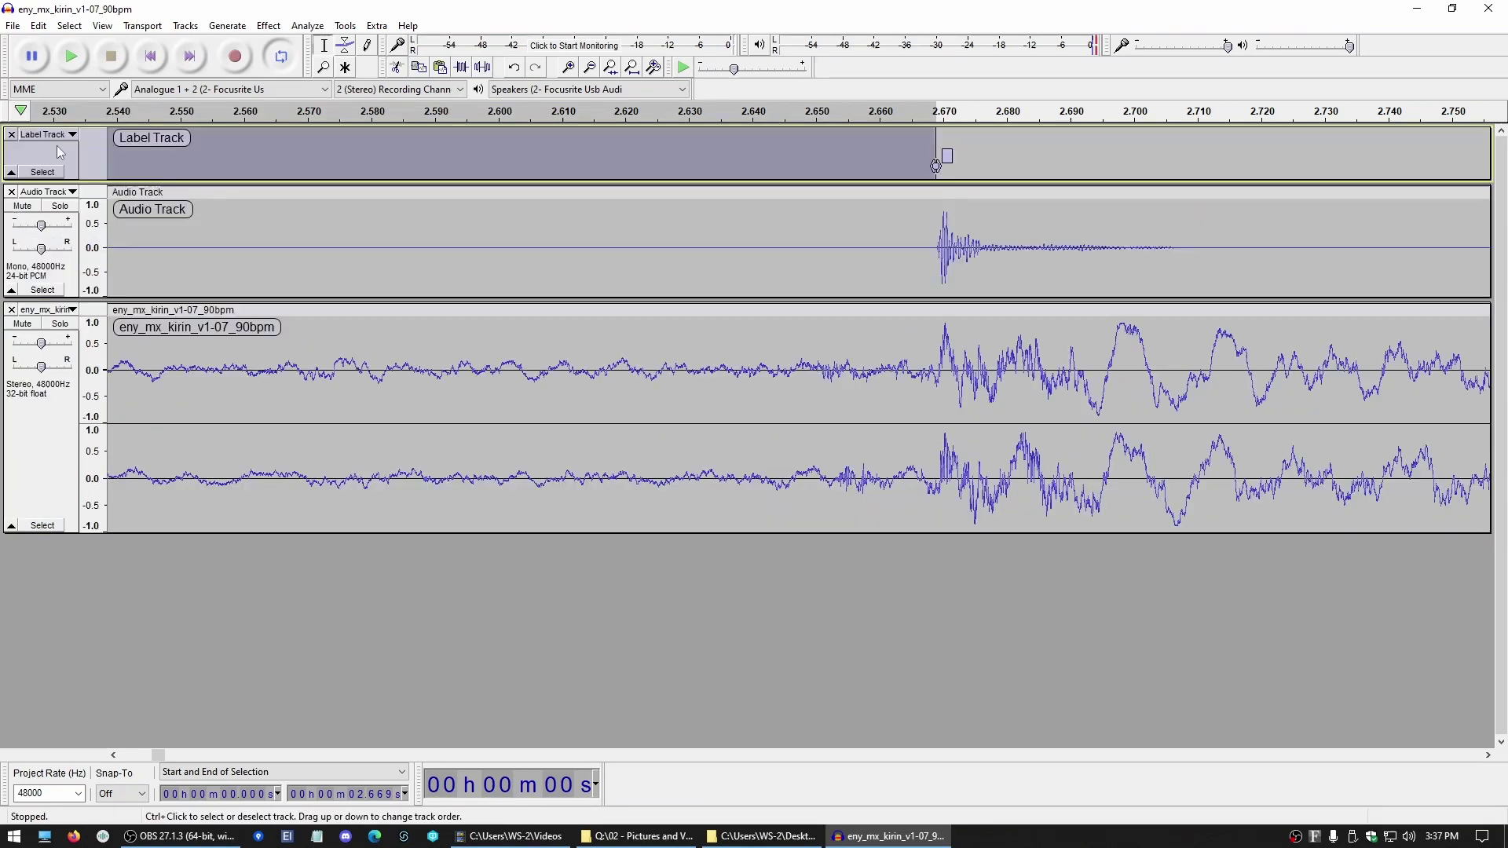
scroll(958, 206, "up", 4, "ctrl")
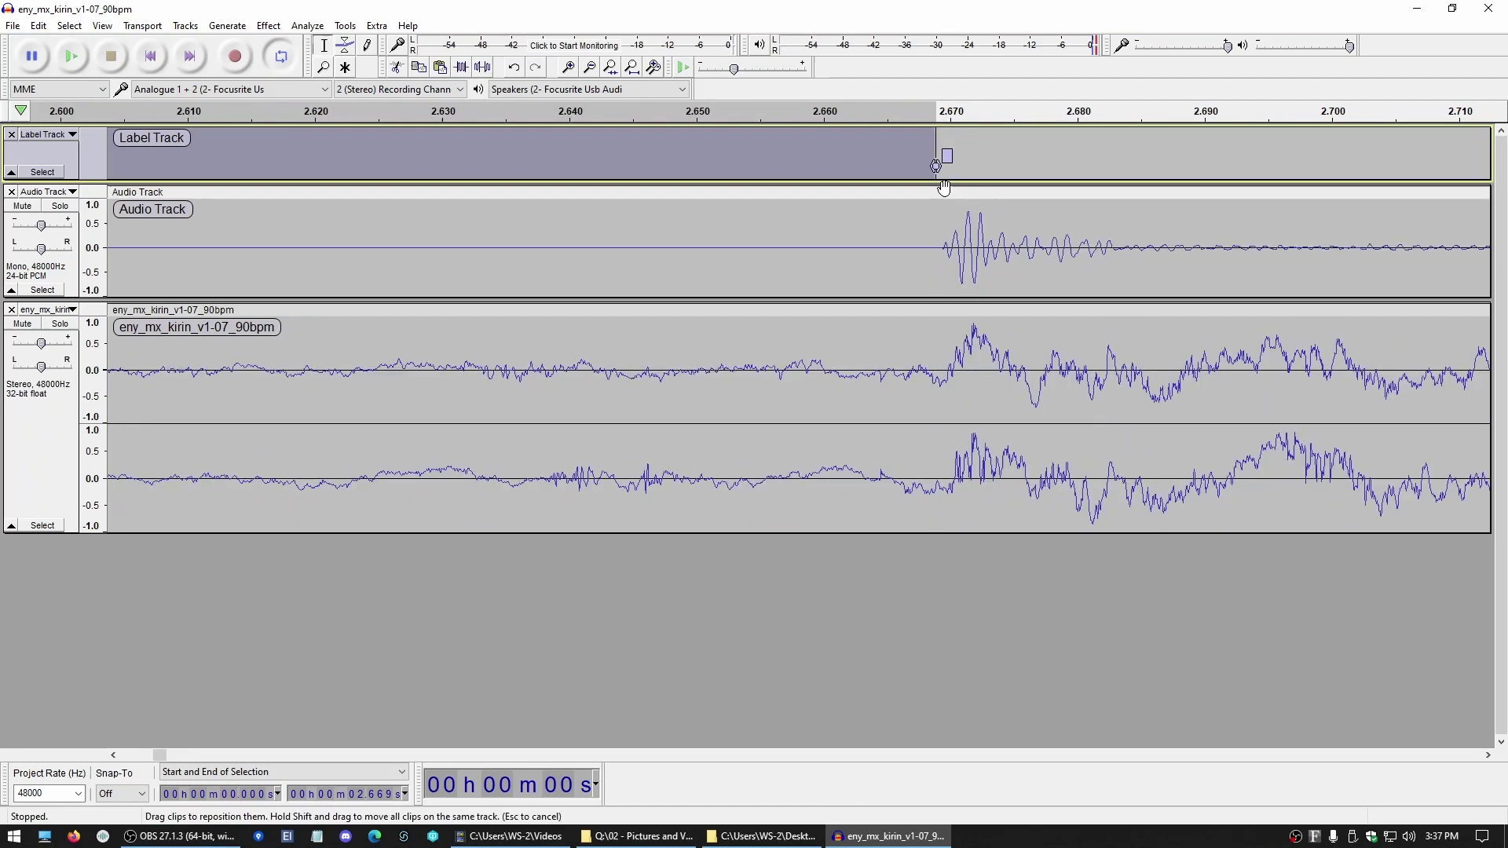
left_click_drag(935, 166, 961, 182)
scroll(868, 255, "down", 4, "ctrl")
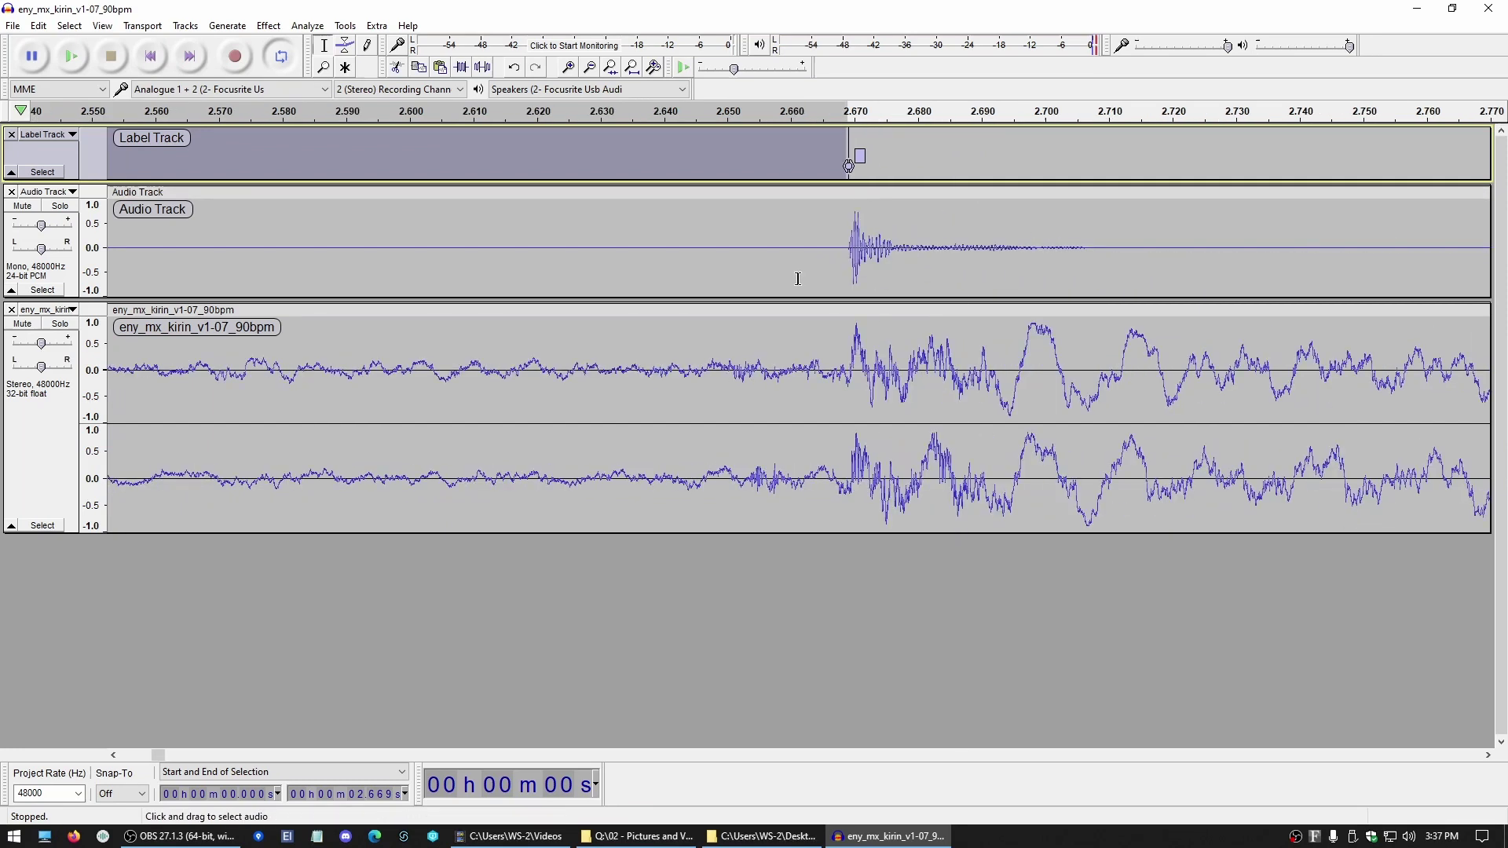
scroll(797, 278, "down", 2, "ctrl")
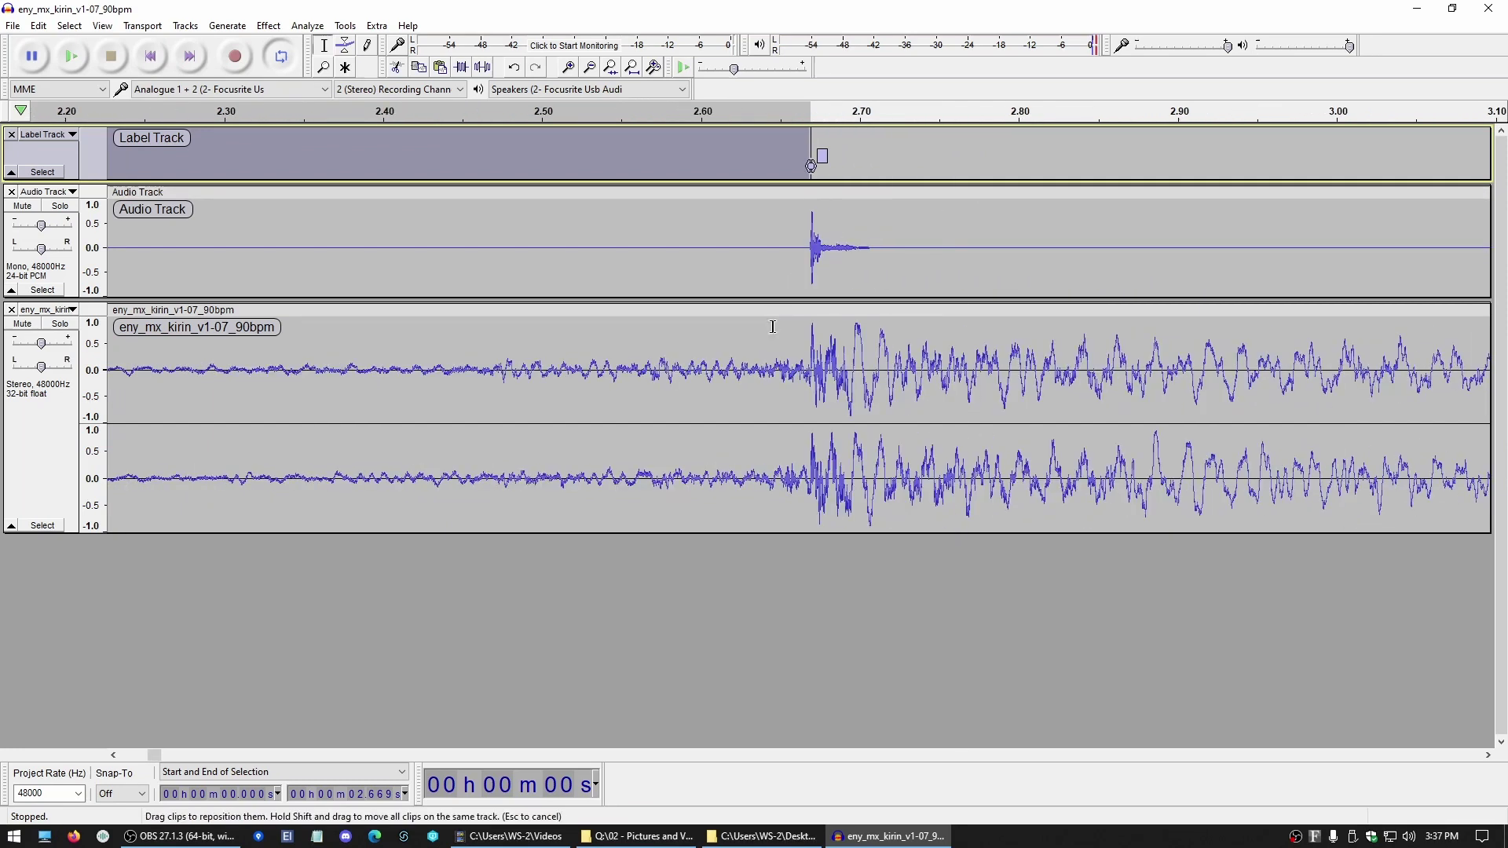
left_click(810, 375)
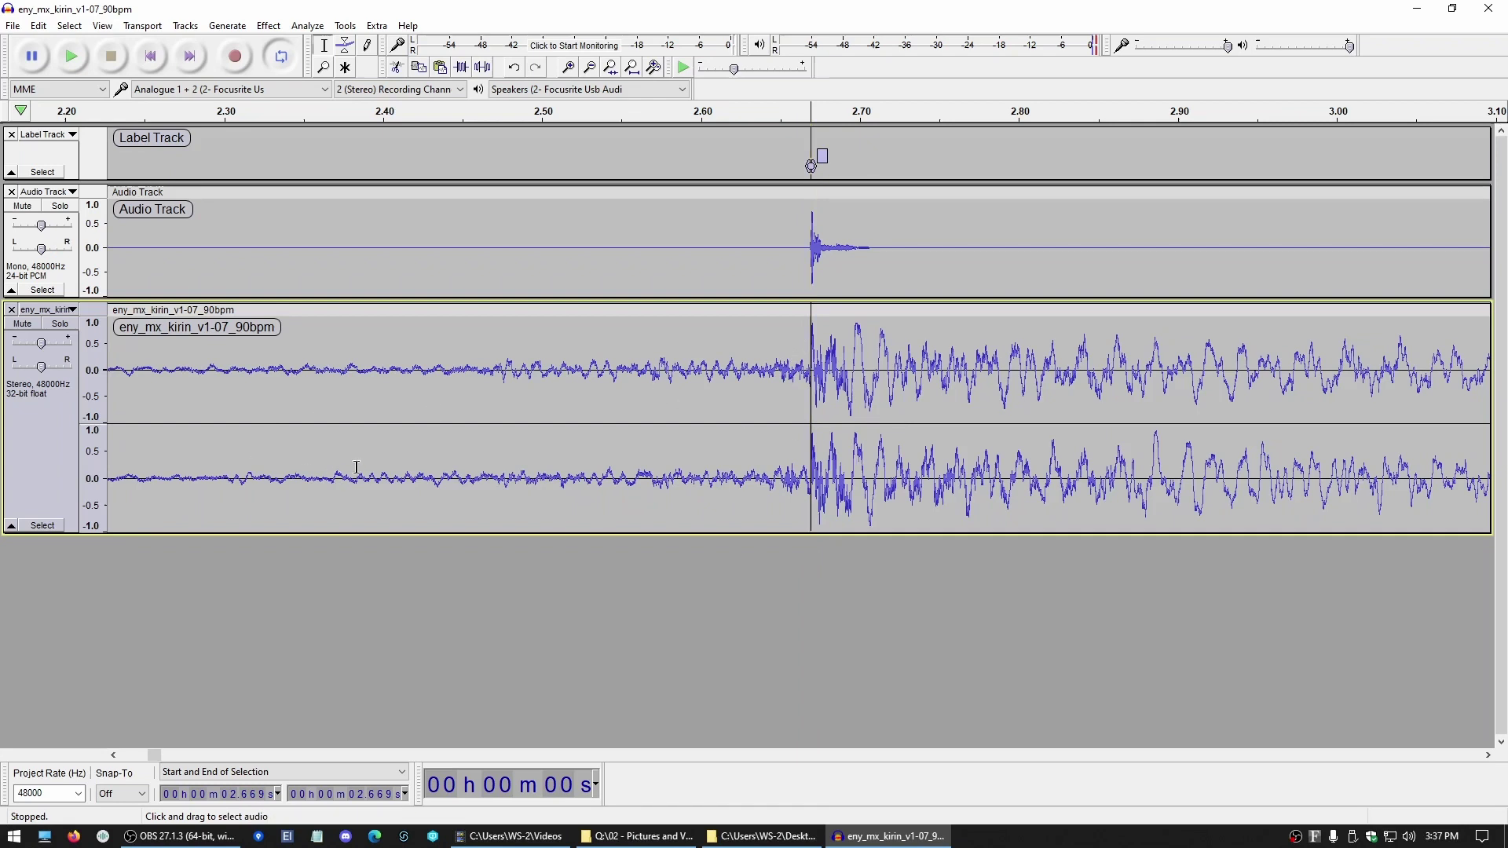
Step: Cut the song into two clips at the cursor on the 2.669 s label
left_click(39, 25)
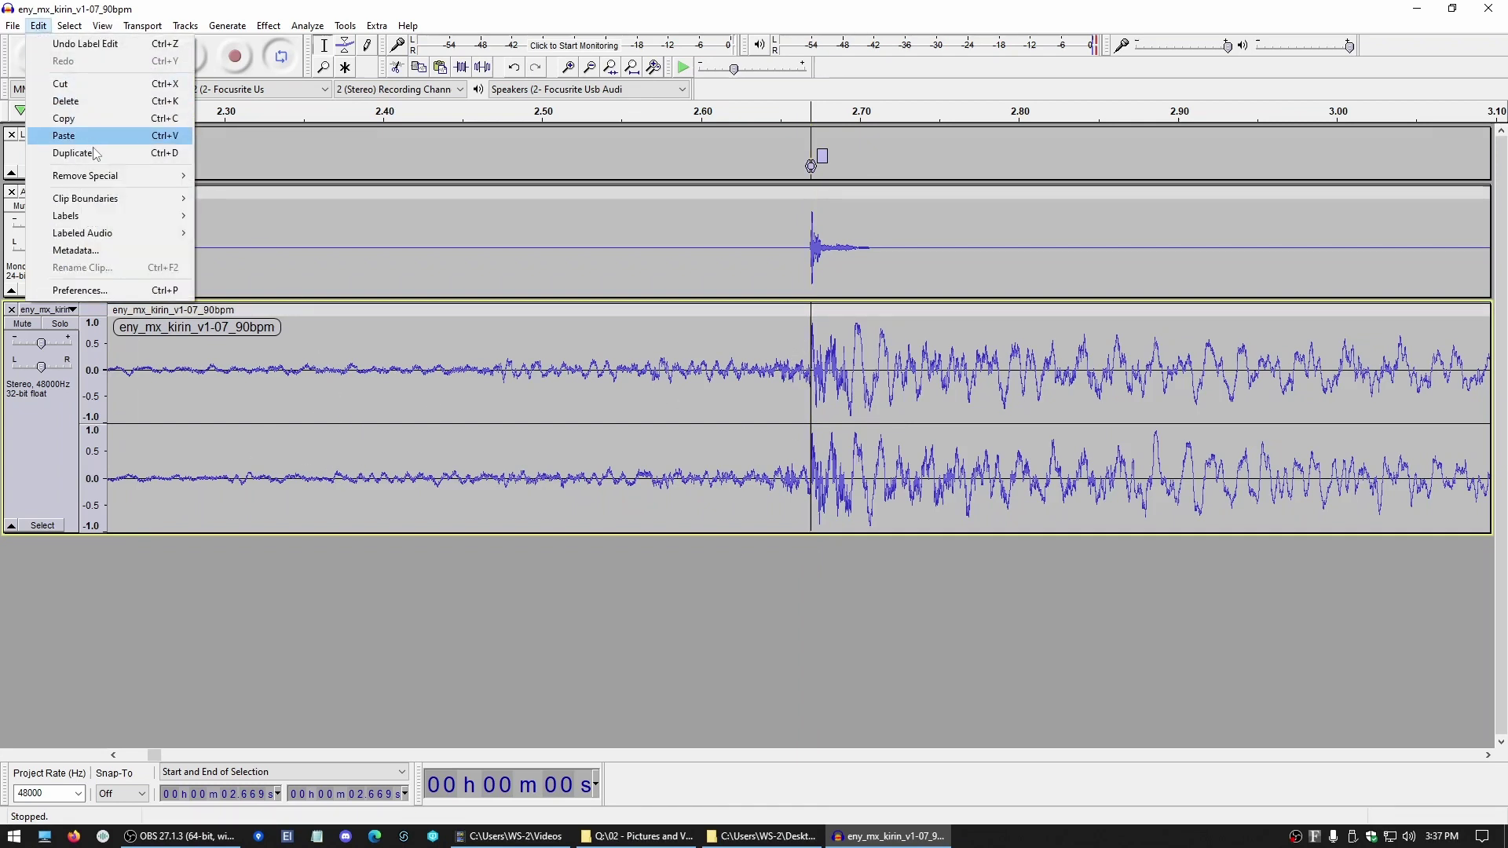
mouse_move(94, 198)
left_click(211, 197)
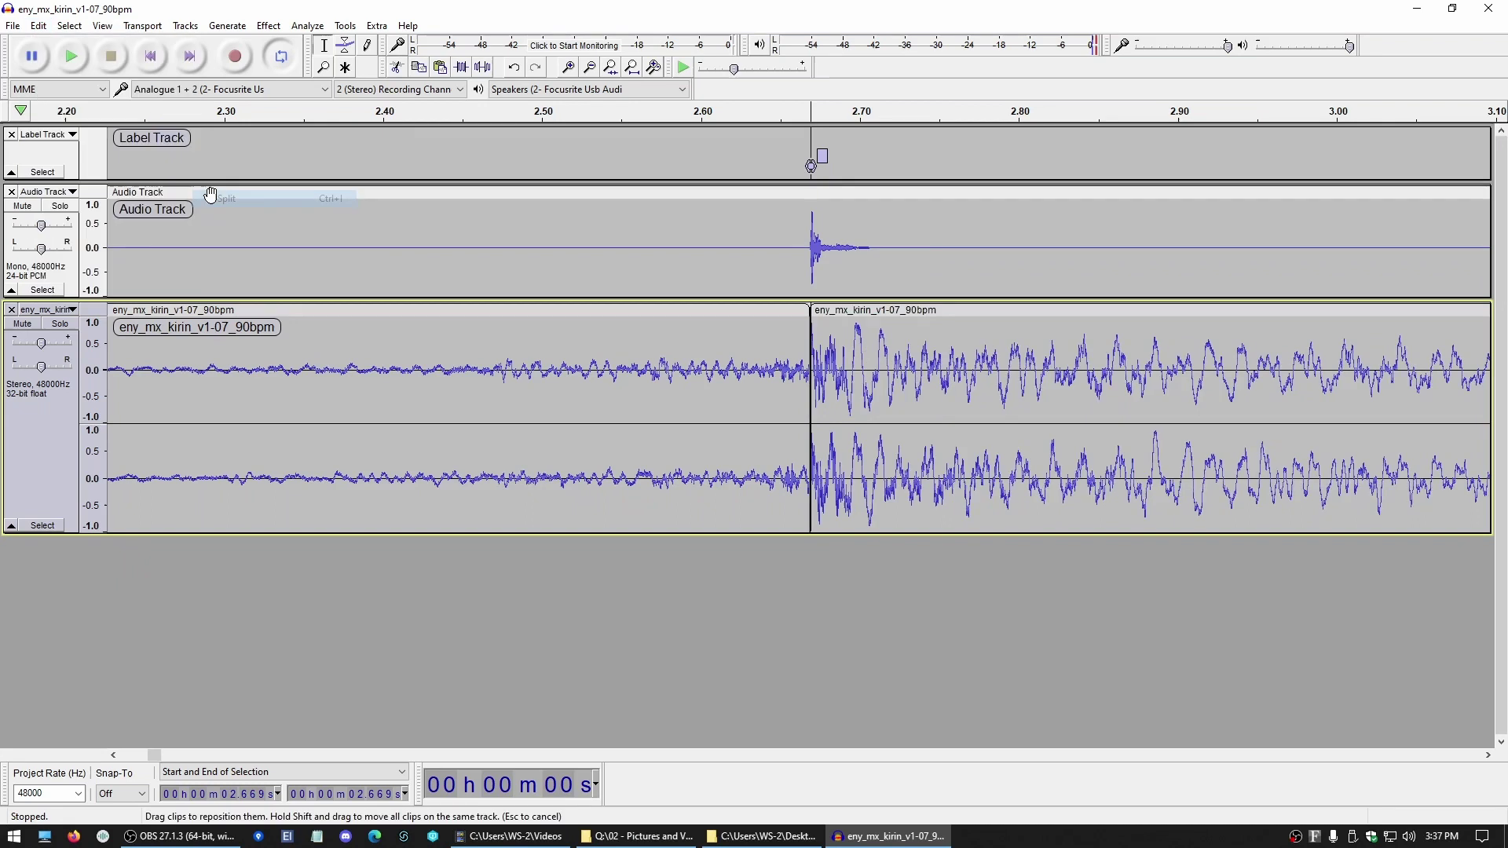
key("alt+Tab")
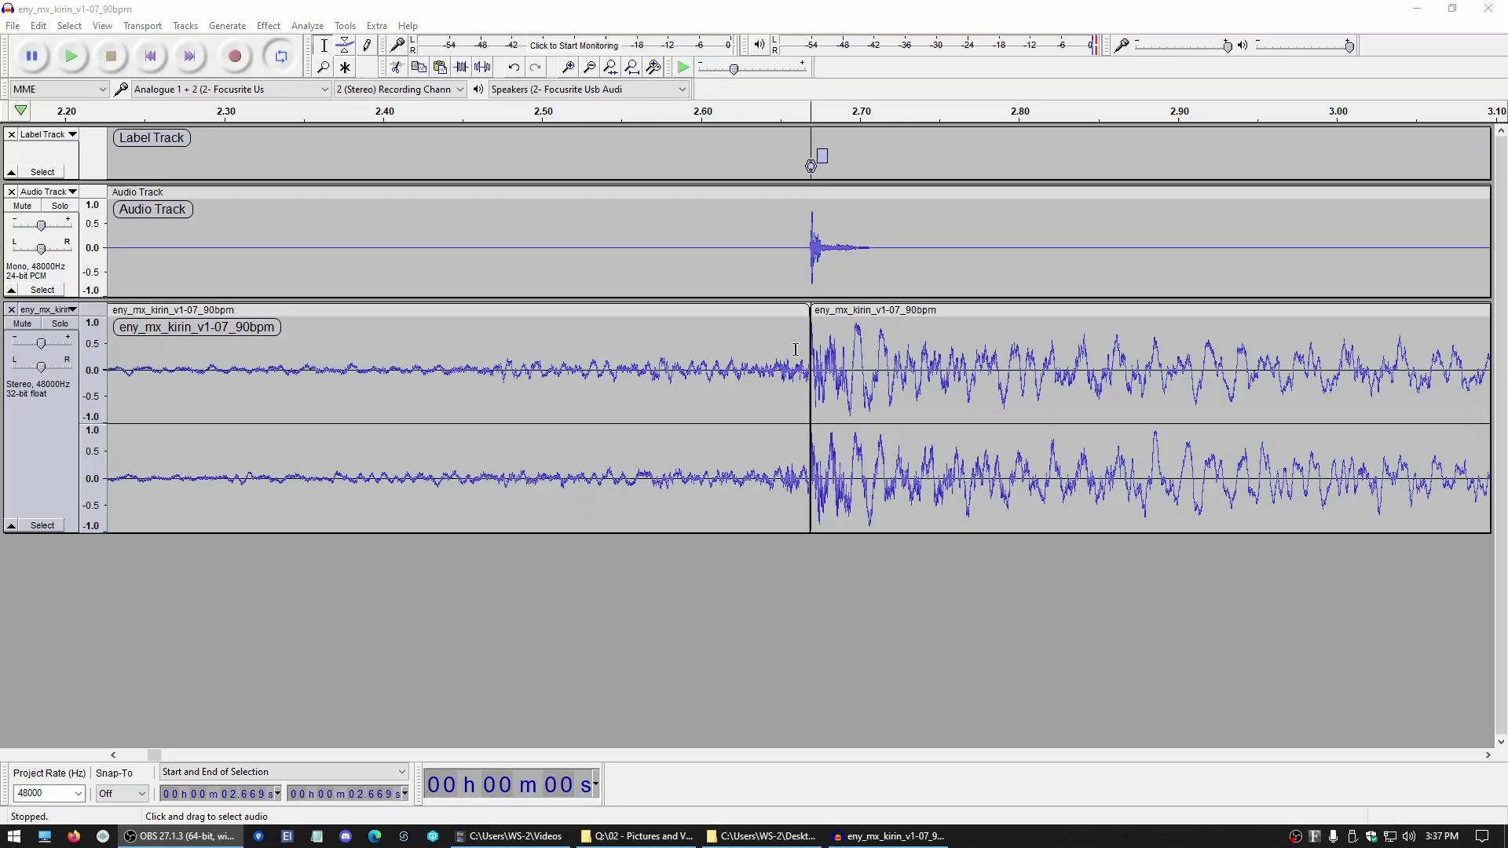
Step: Apply a short Fade Out to the few milliseconds just before the split
left_click_drag(785, 357, 819, 373)
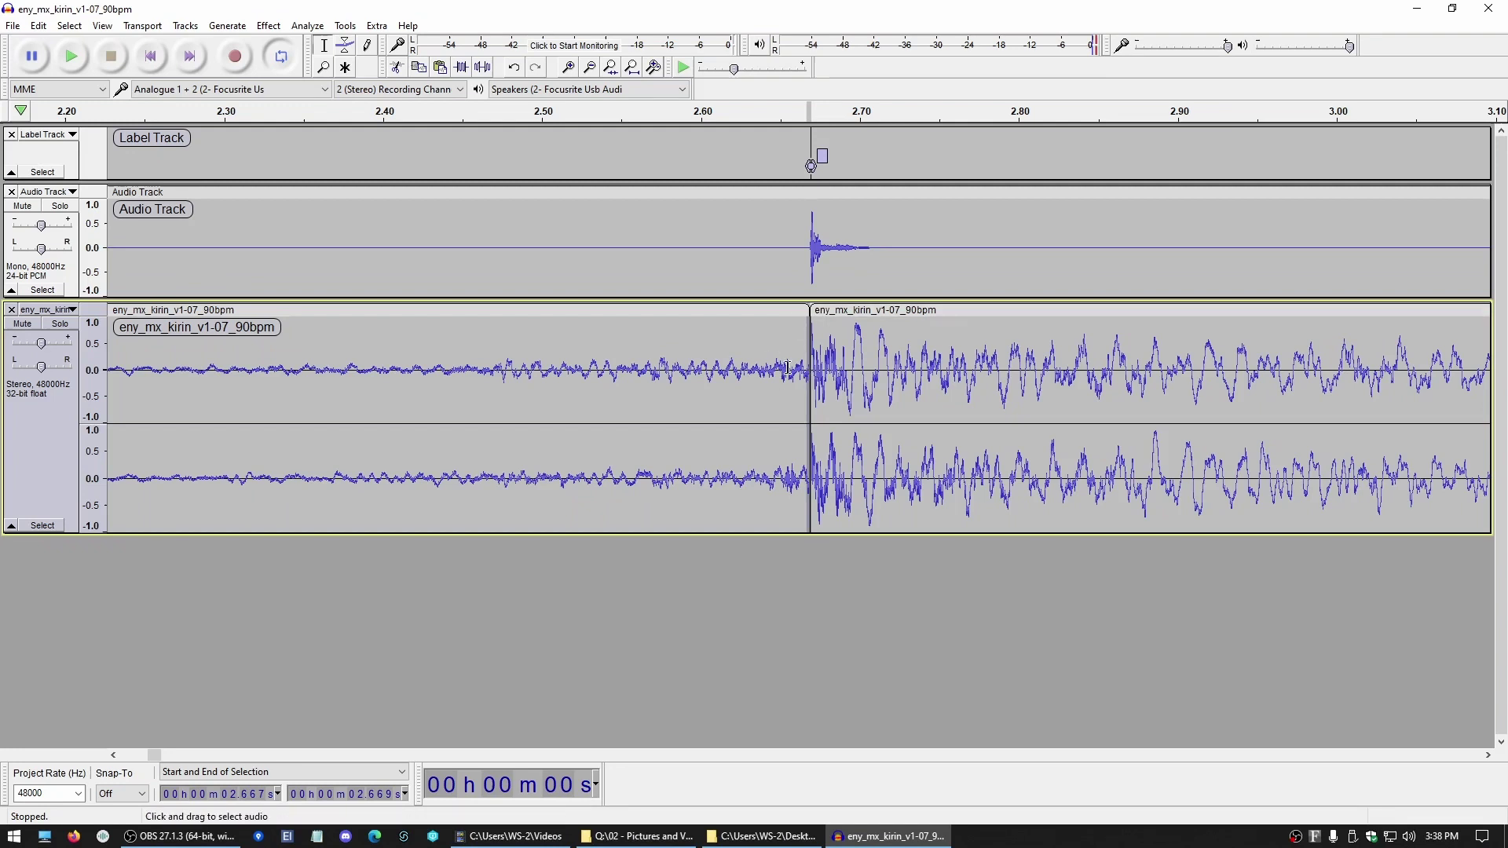
left_click(269, 25)
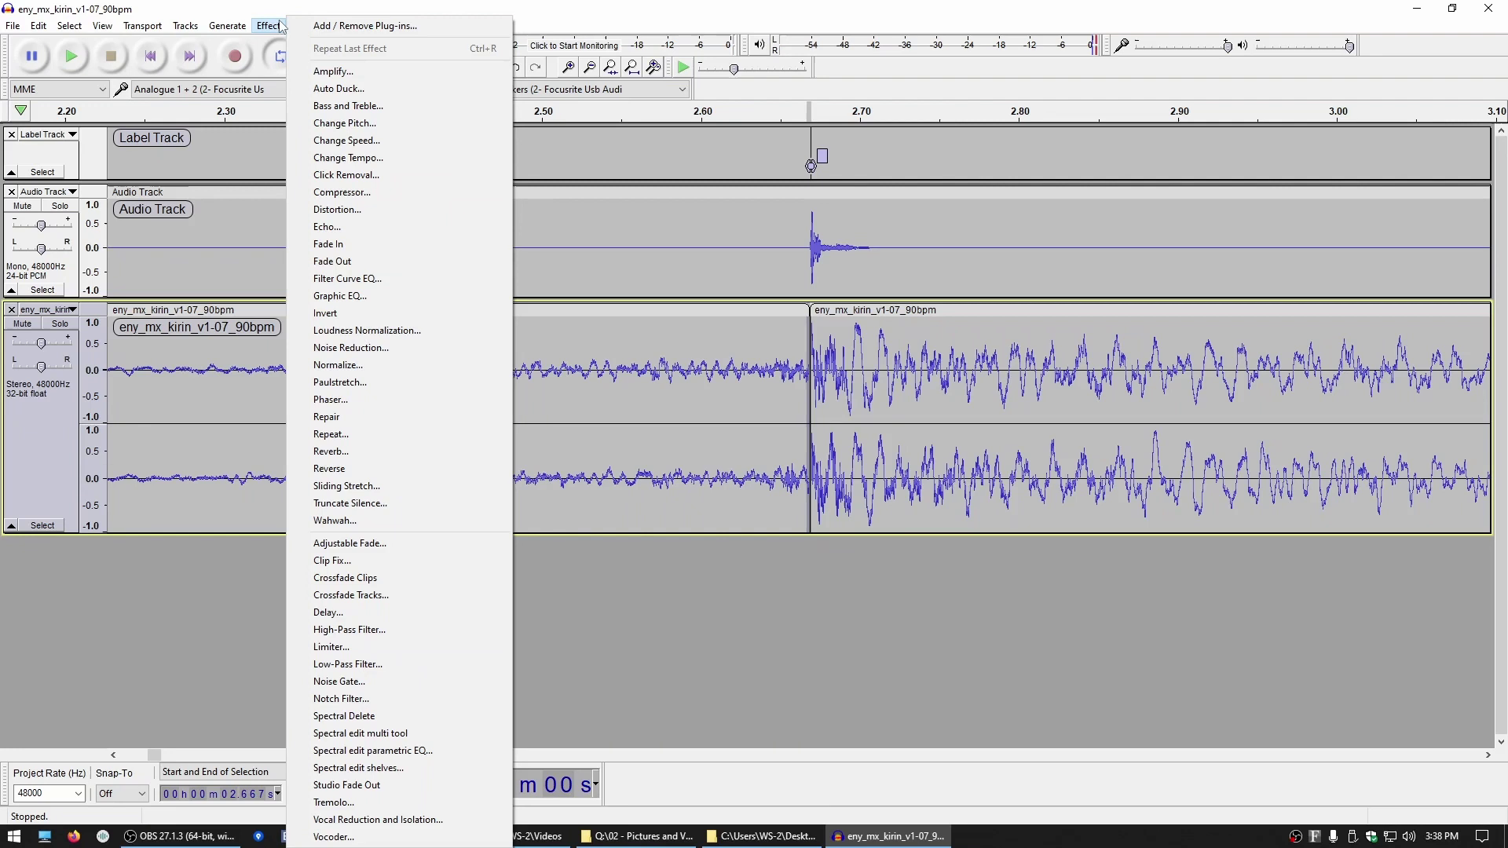
left_click(370, 260)
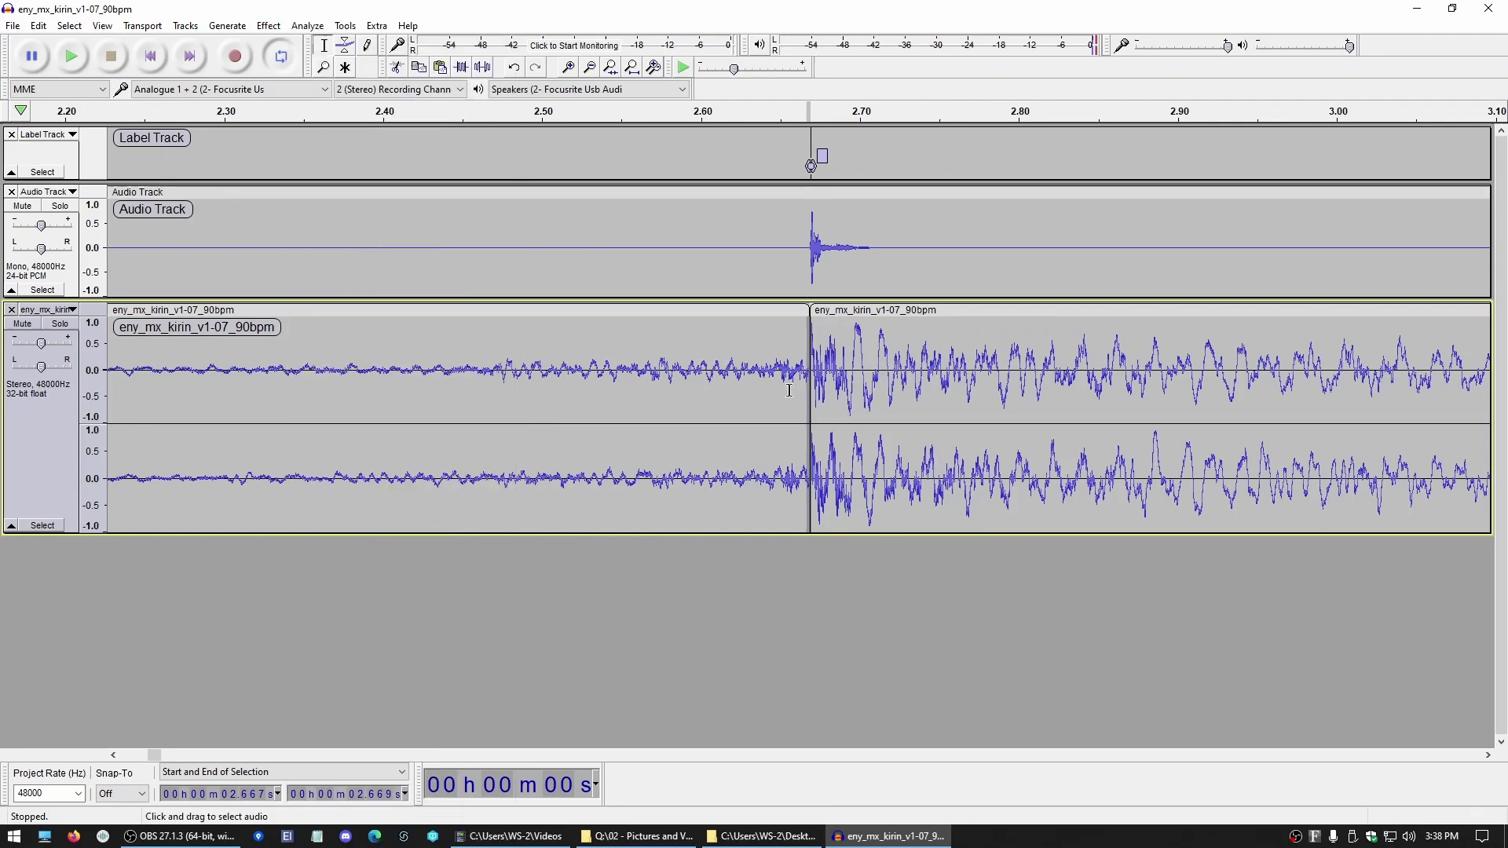
Step: Apply a short Fade In to the second clip's start, up to 2.676 s
left_click_drag(836, 380, 811, 388)
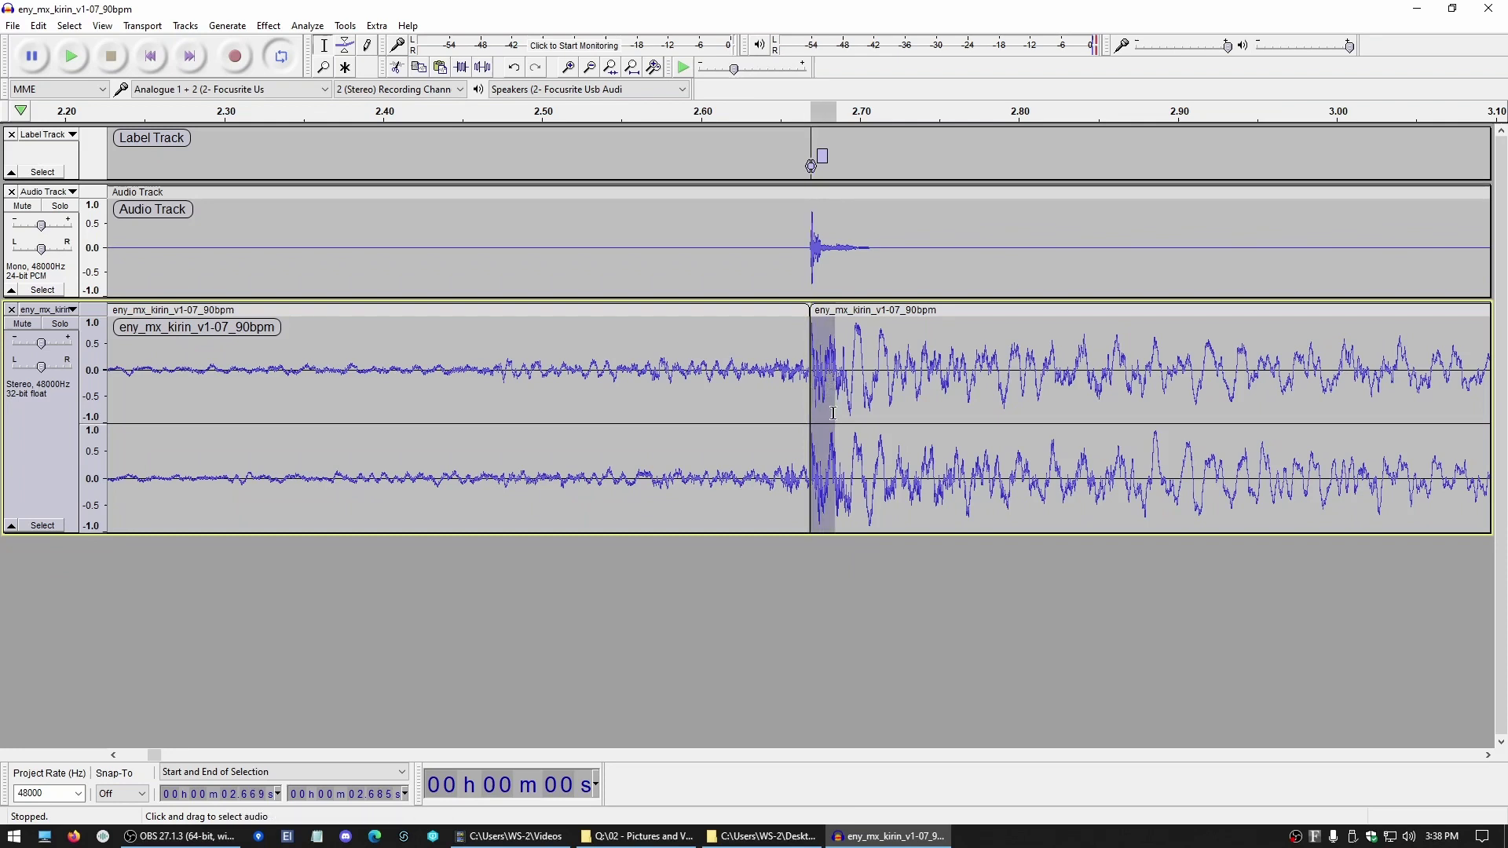
left_click_drag(833, 433, 797, 439)
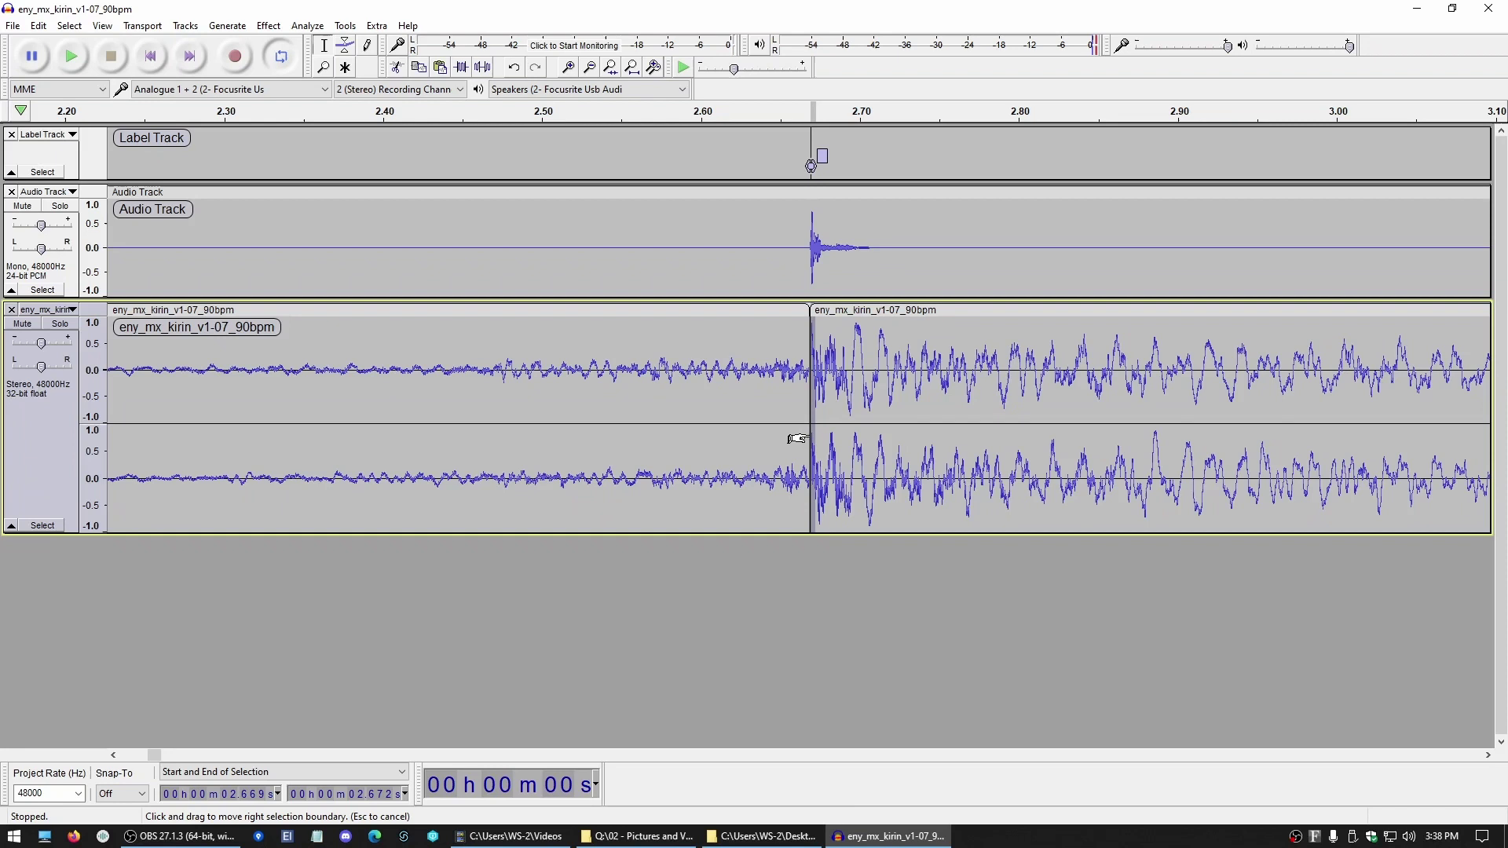
left_click(269, 25)
left_click(381, 241)
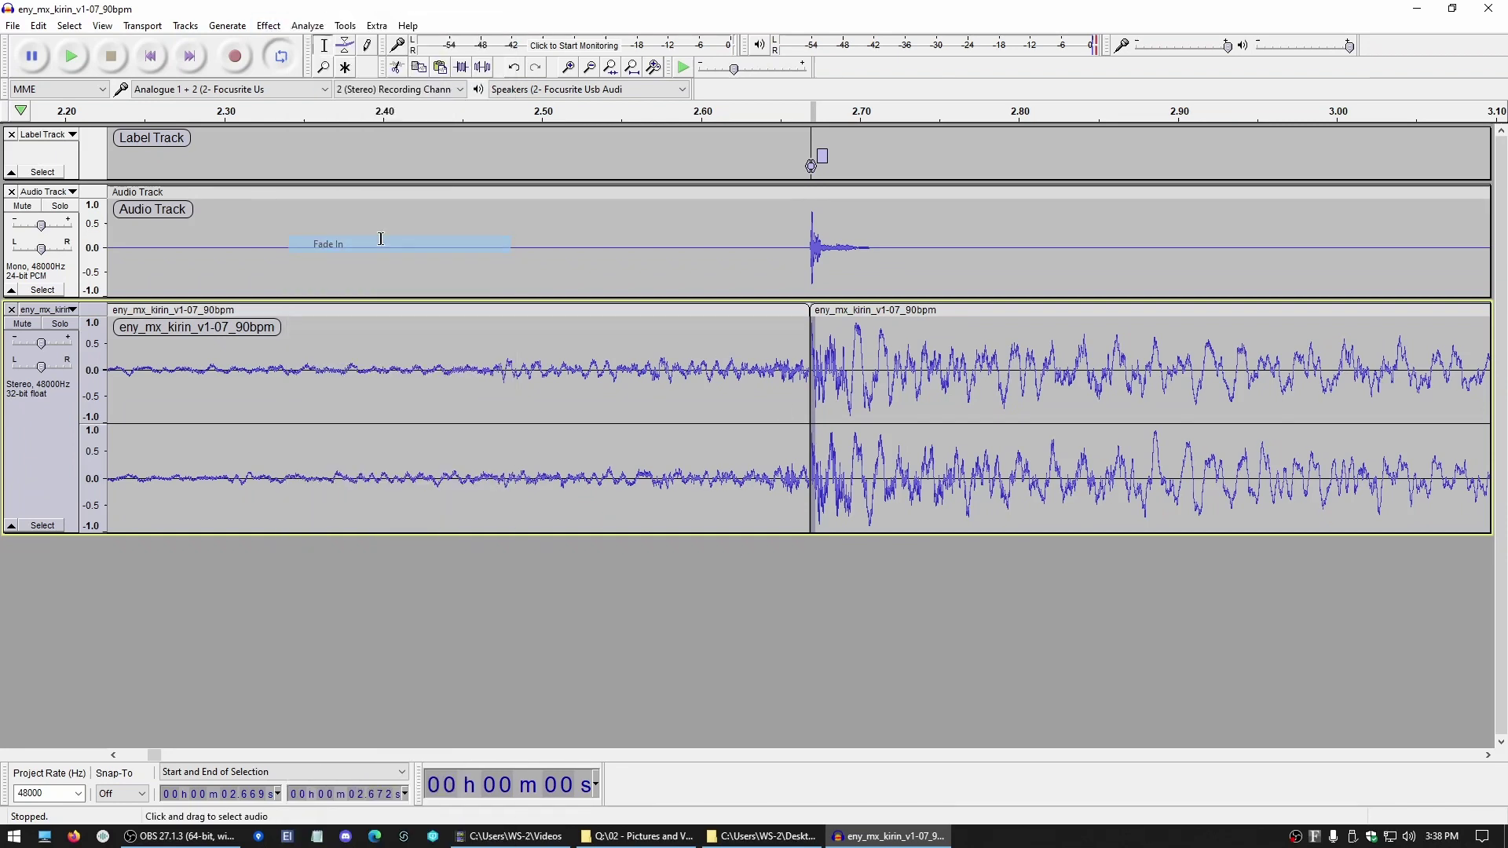
scroll(628, 354, "down", 5)
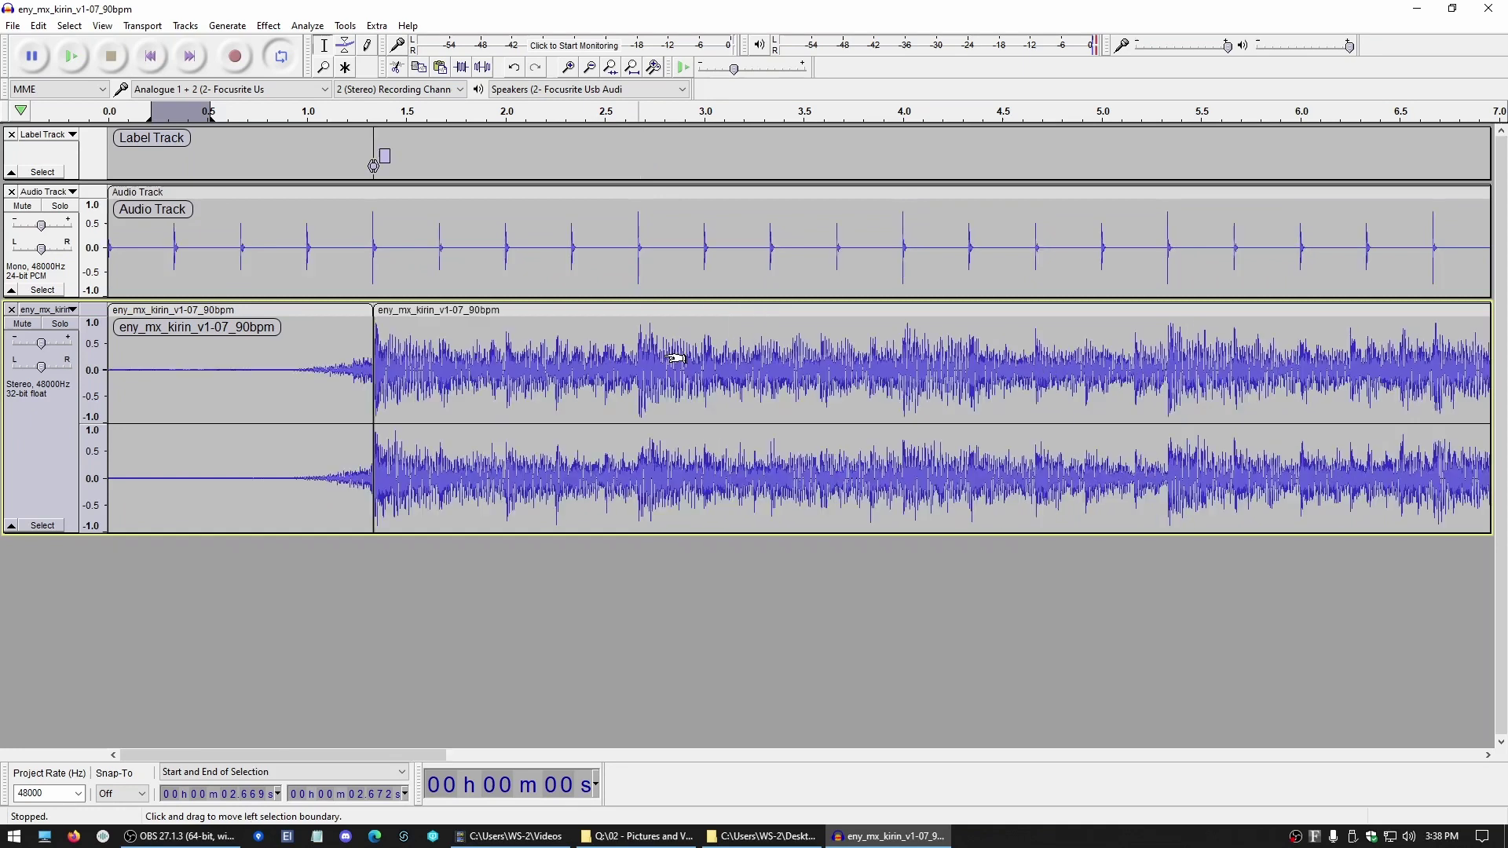
Step: Zoom in around 1:28 and place the edit point on the beat at 1:28.002
scroll(604, 360, "down", 3)
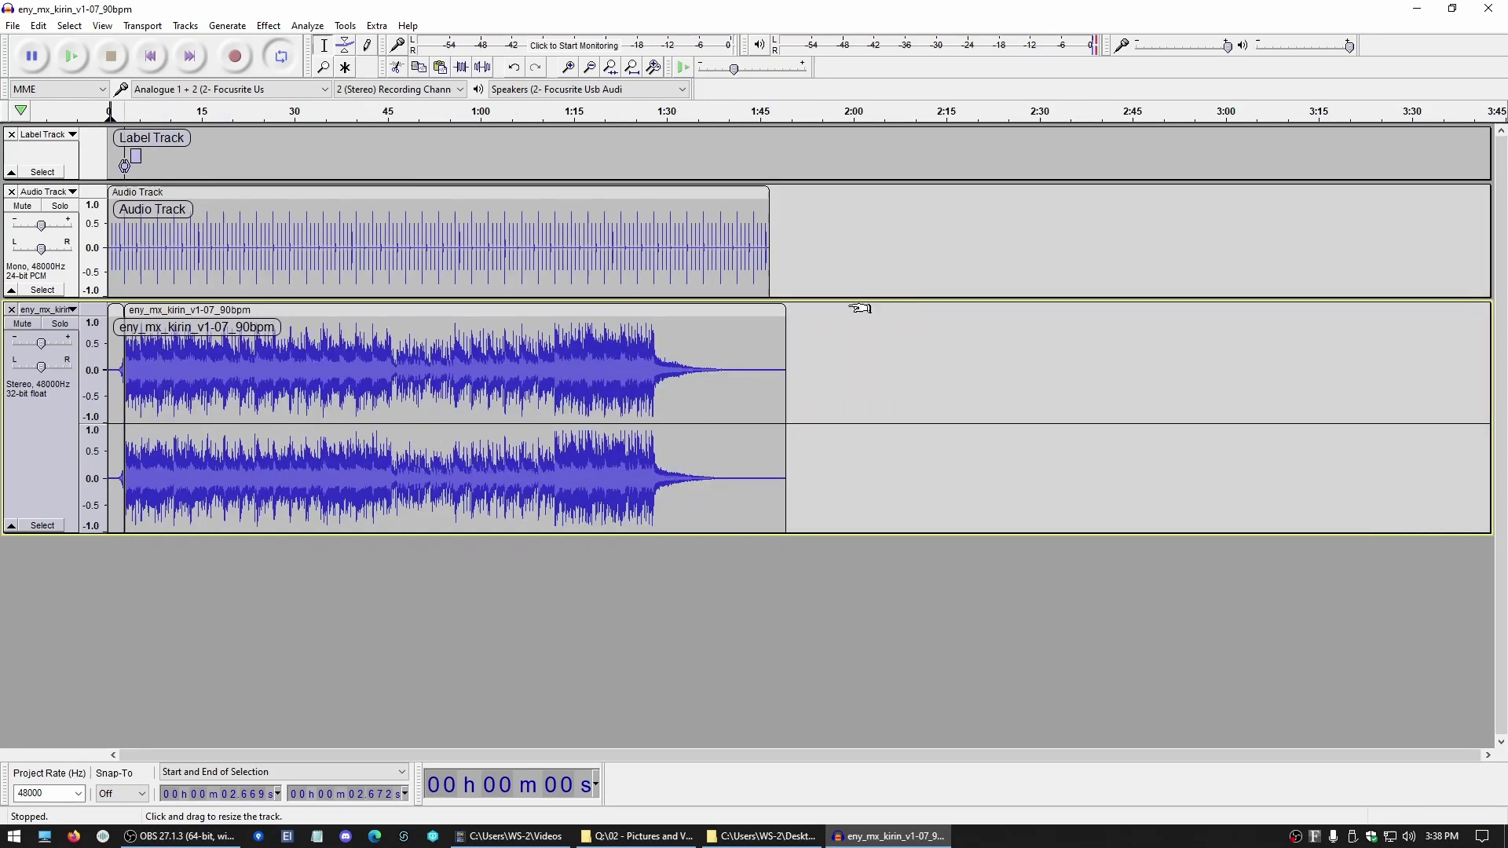
left_click(651, 333)
scroll(640, 354, "up", 4)
scroll(637, 359, "up", 2)
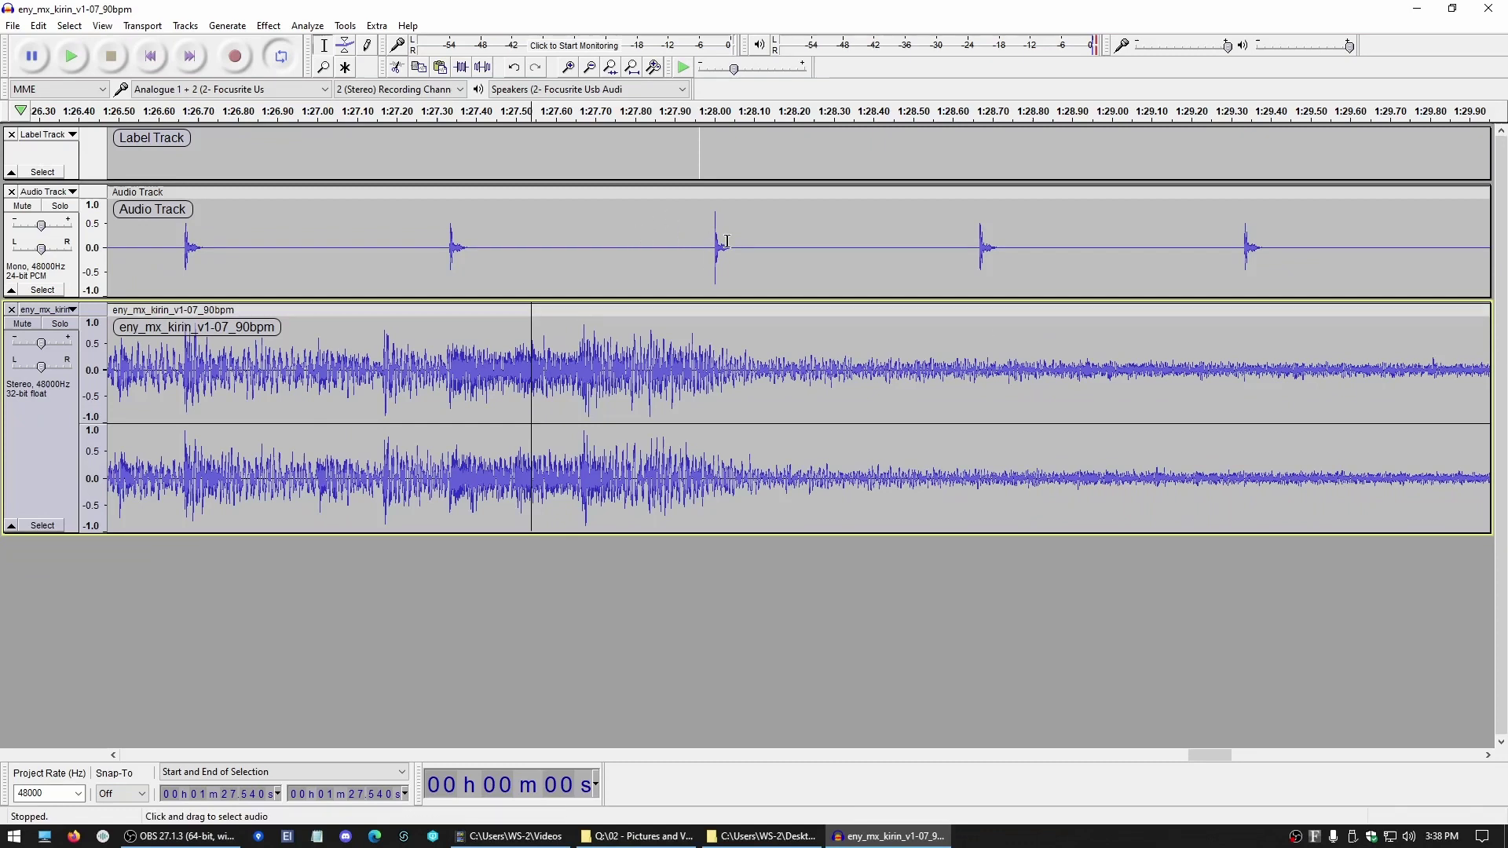
left_click(710, 134)
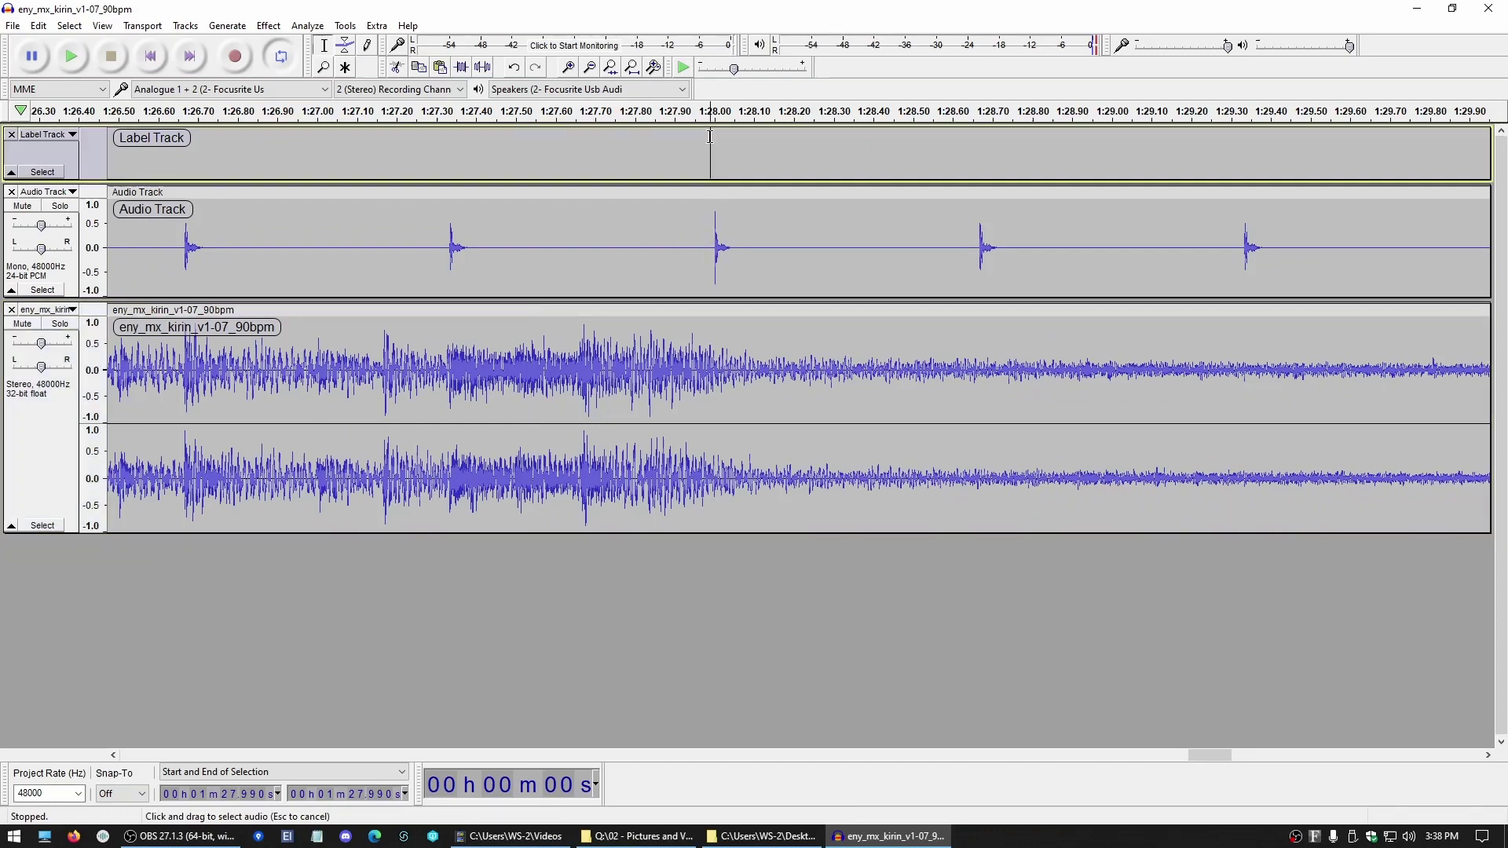
scroll(712, 188, "up", 5)
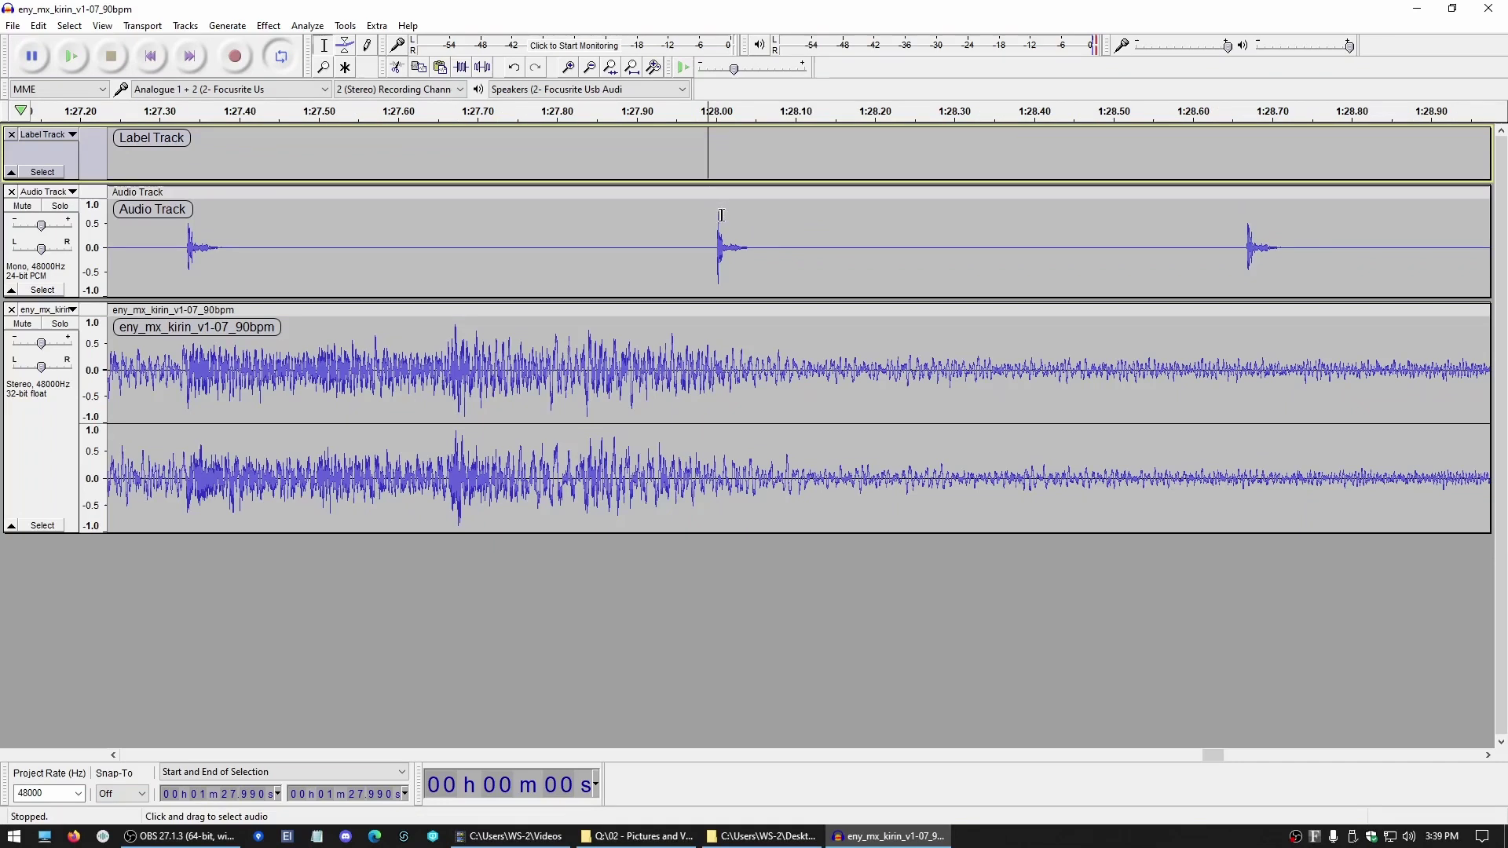
left_click(650, 154)
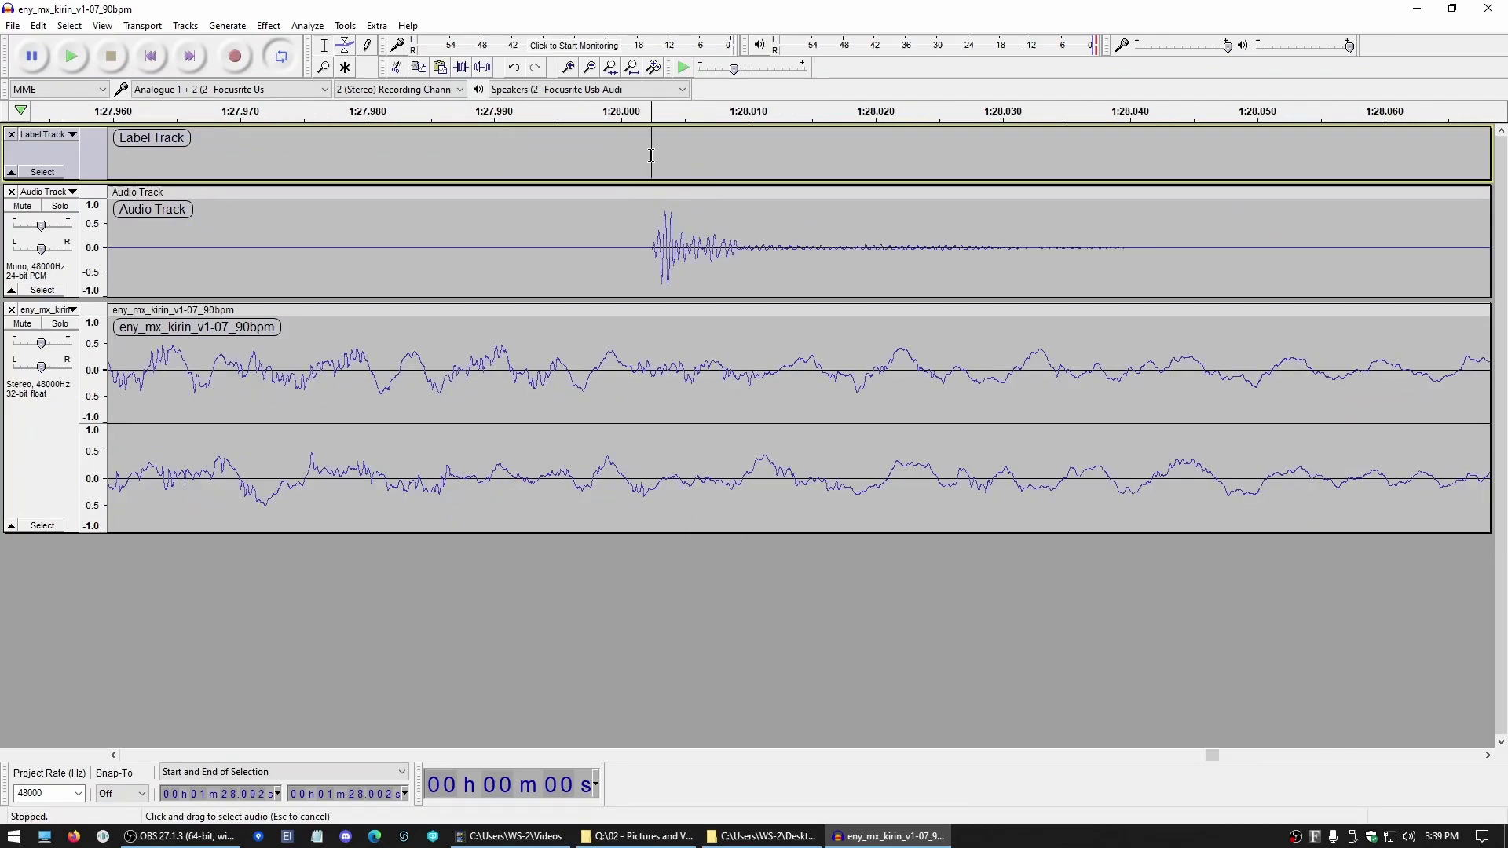
Step: Add a point label at 1:28.002 and put the cursor on the song there
left_click(38, 25)
mouse_move(117, 215)
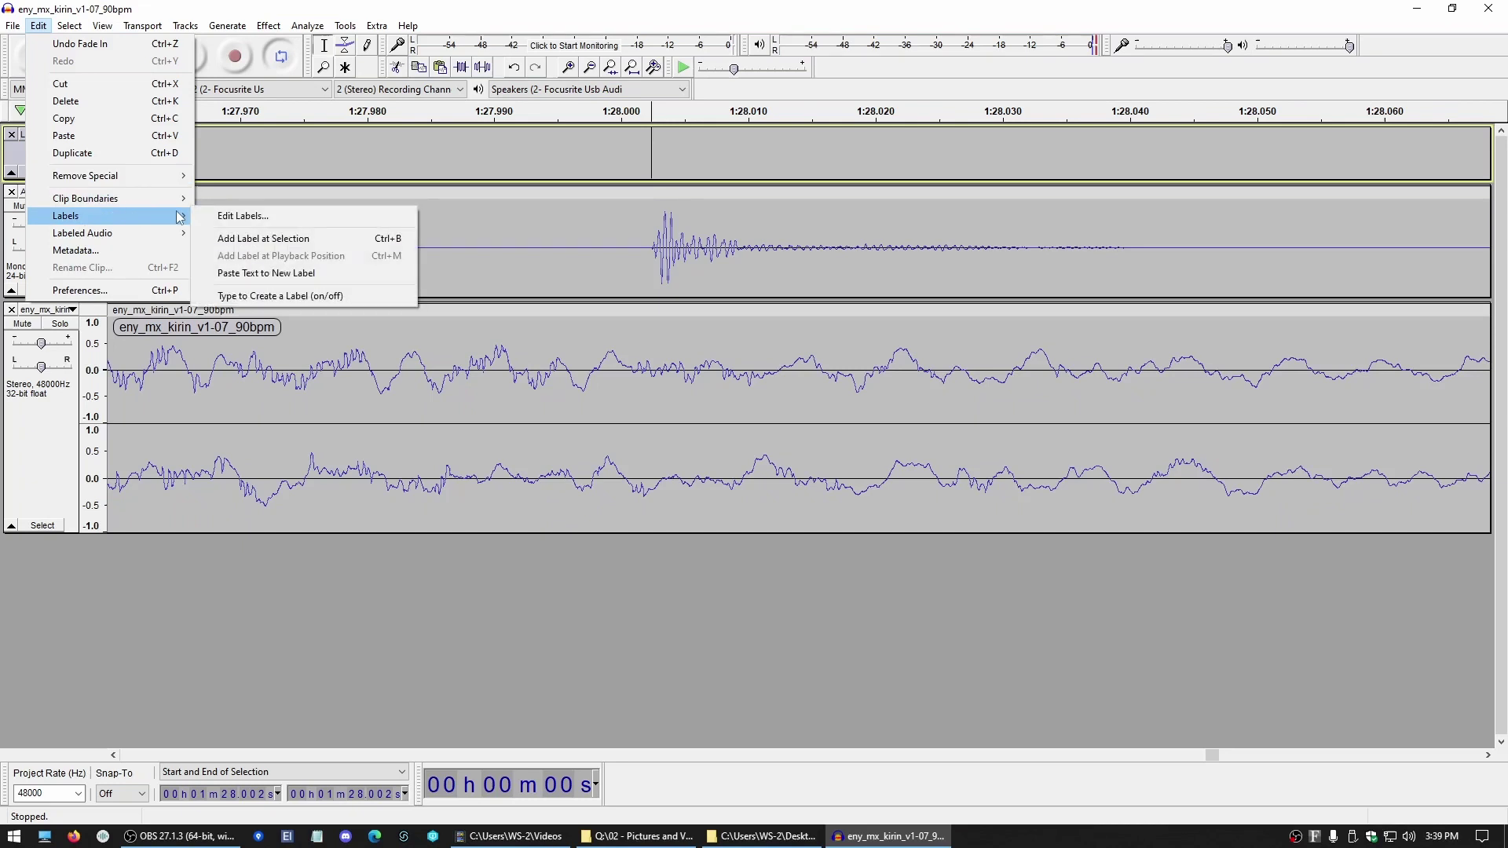
left_click(257, 239)
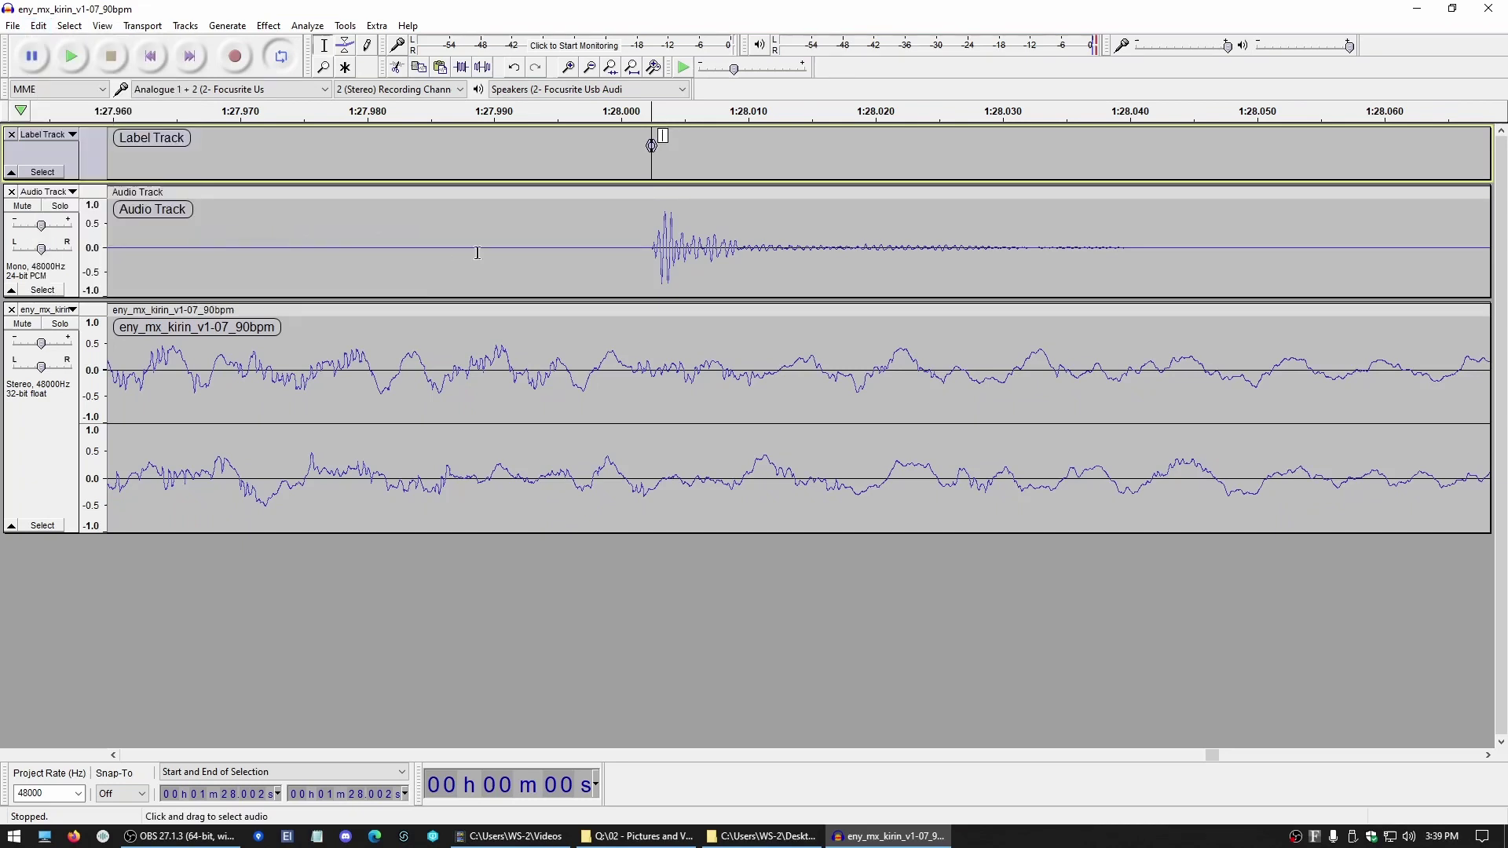
scroll(642, 181, "up", 3)
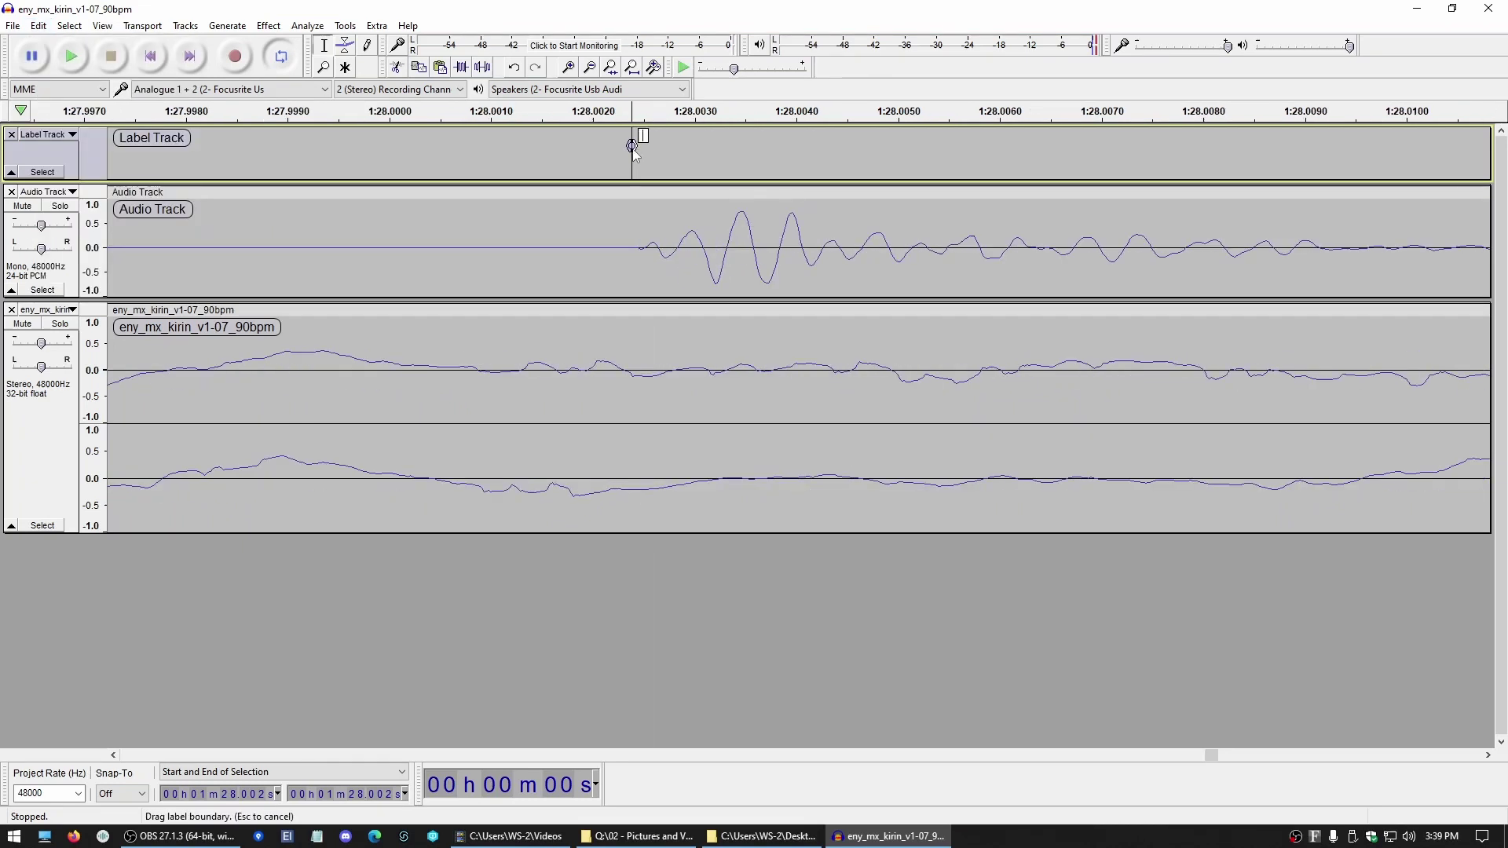
left_click(633, 153)
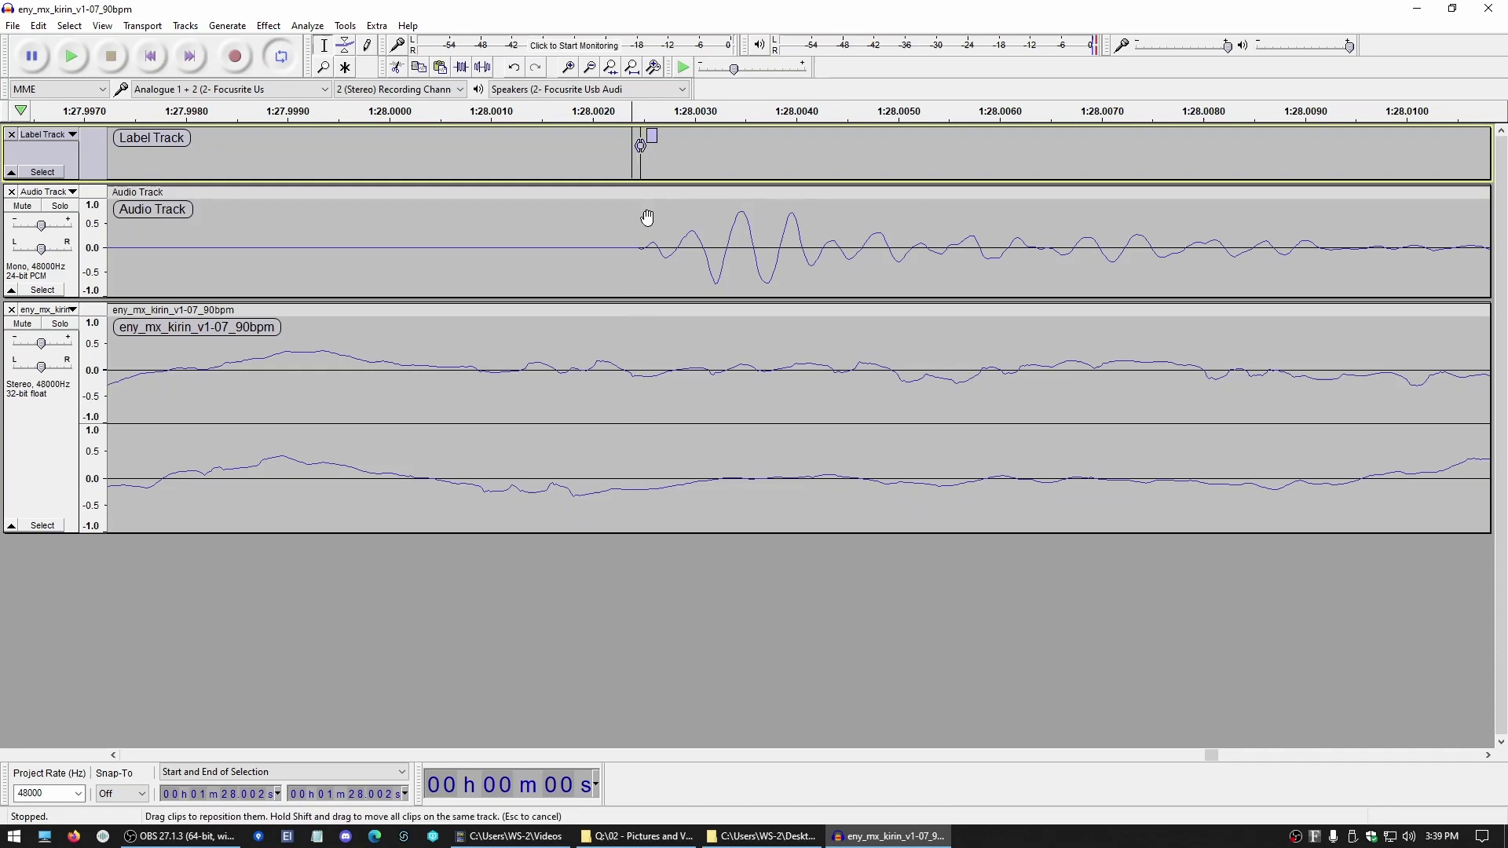
scroll(656, 310, "down", 4)
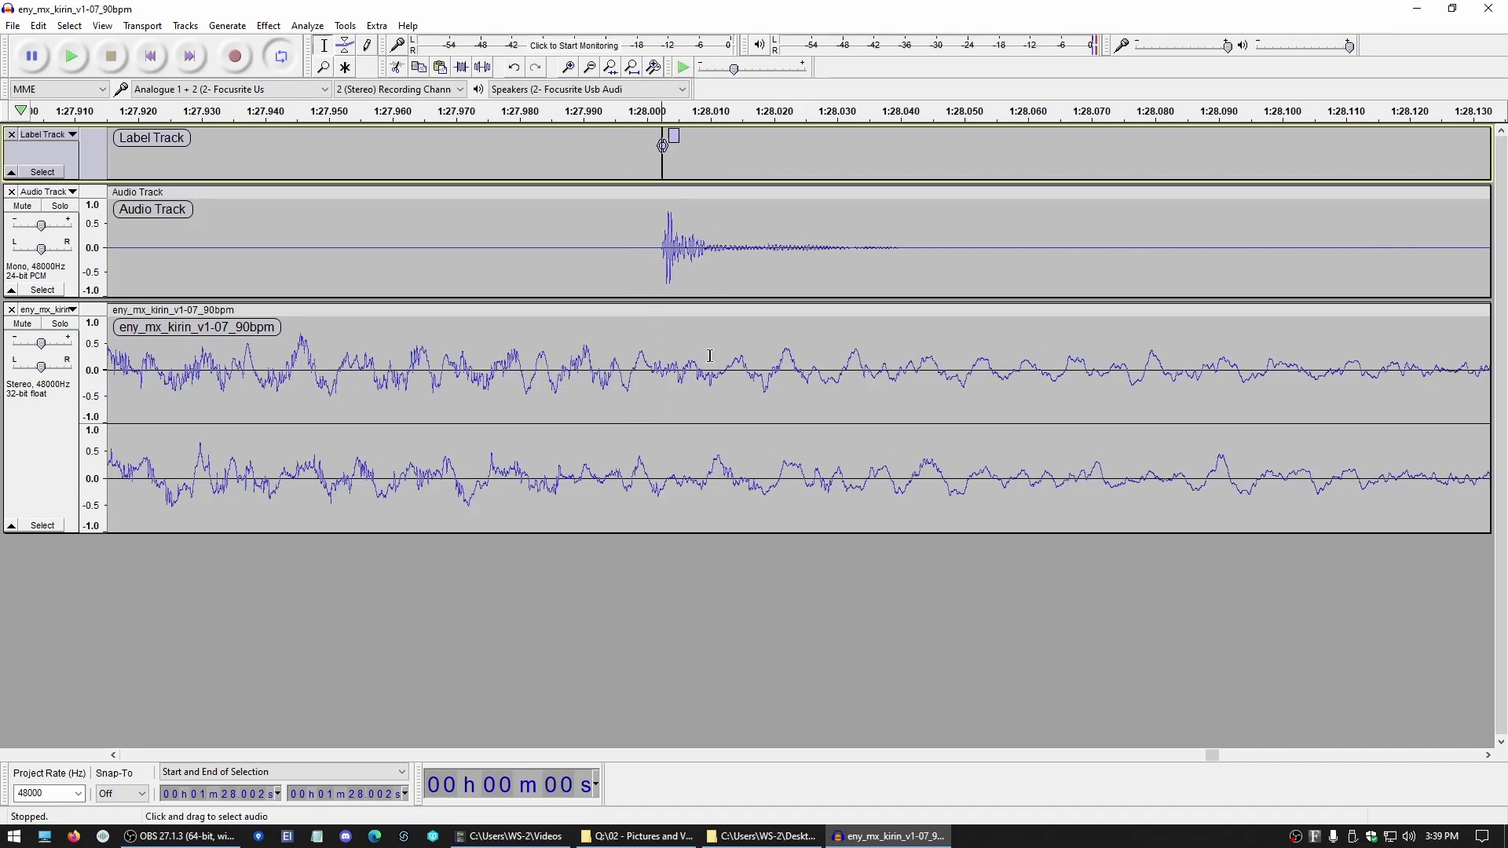
left_click(662, 390)
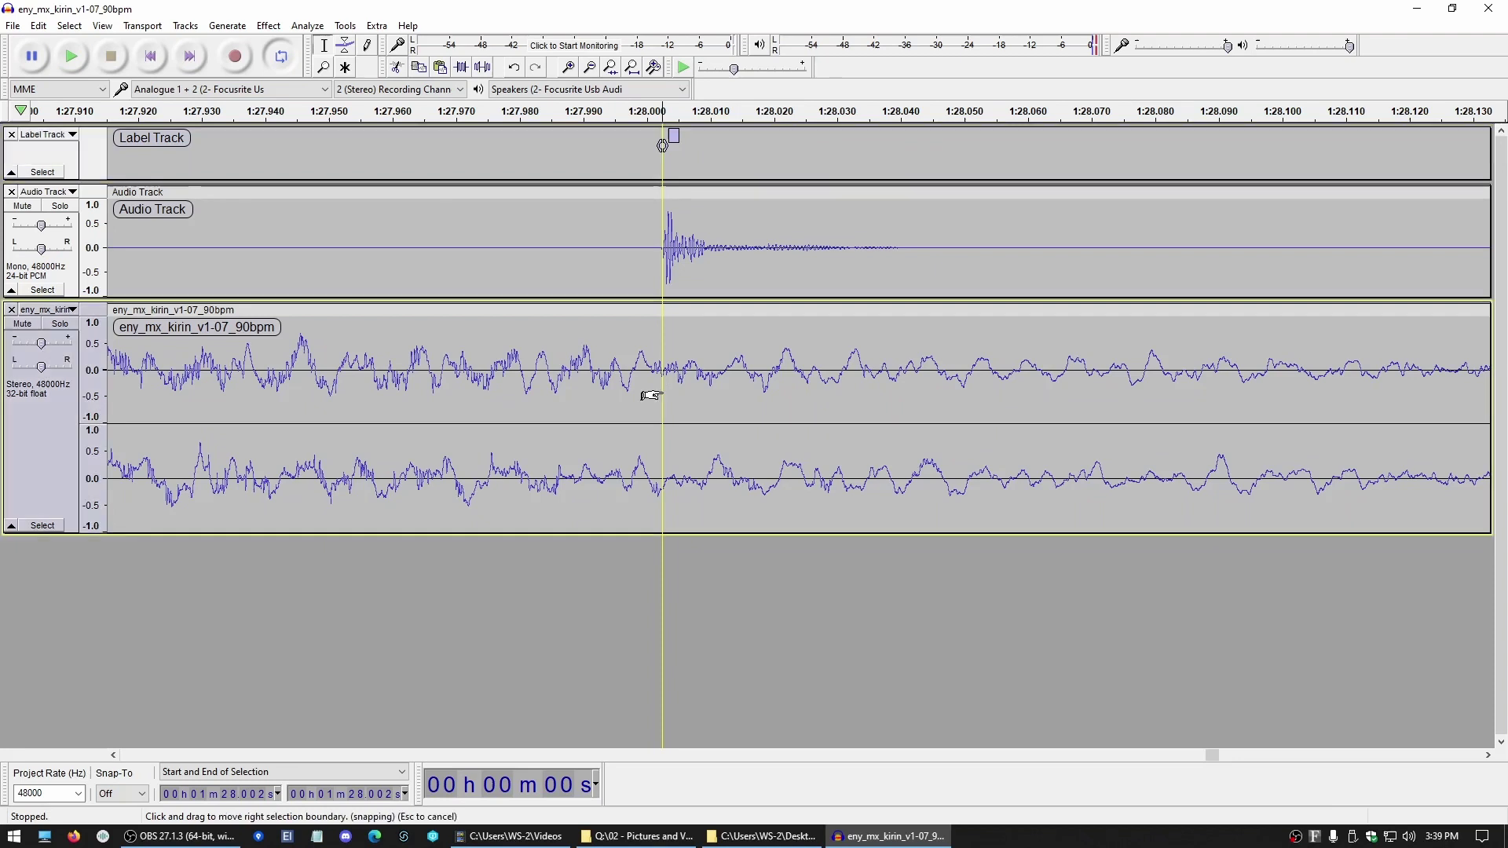
left_click(35, 27)
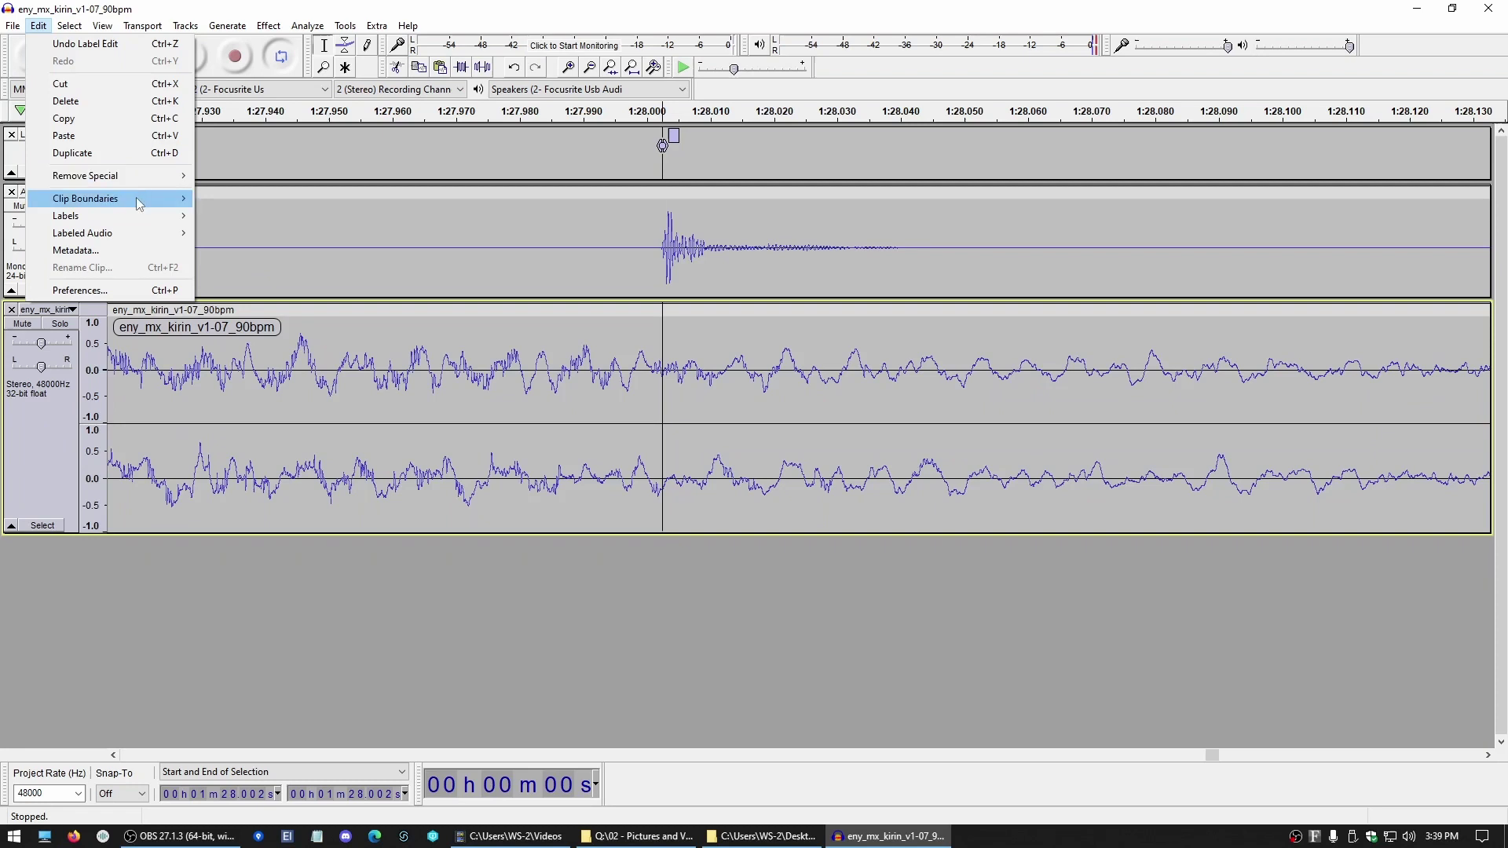
Step: Split the song at the 1:28 label and fade out the sliver before the cut
mouse_move(178, 202)
left_click(228, 197)
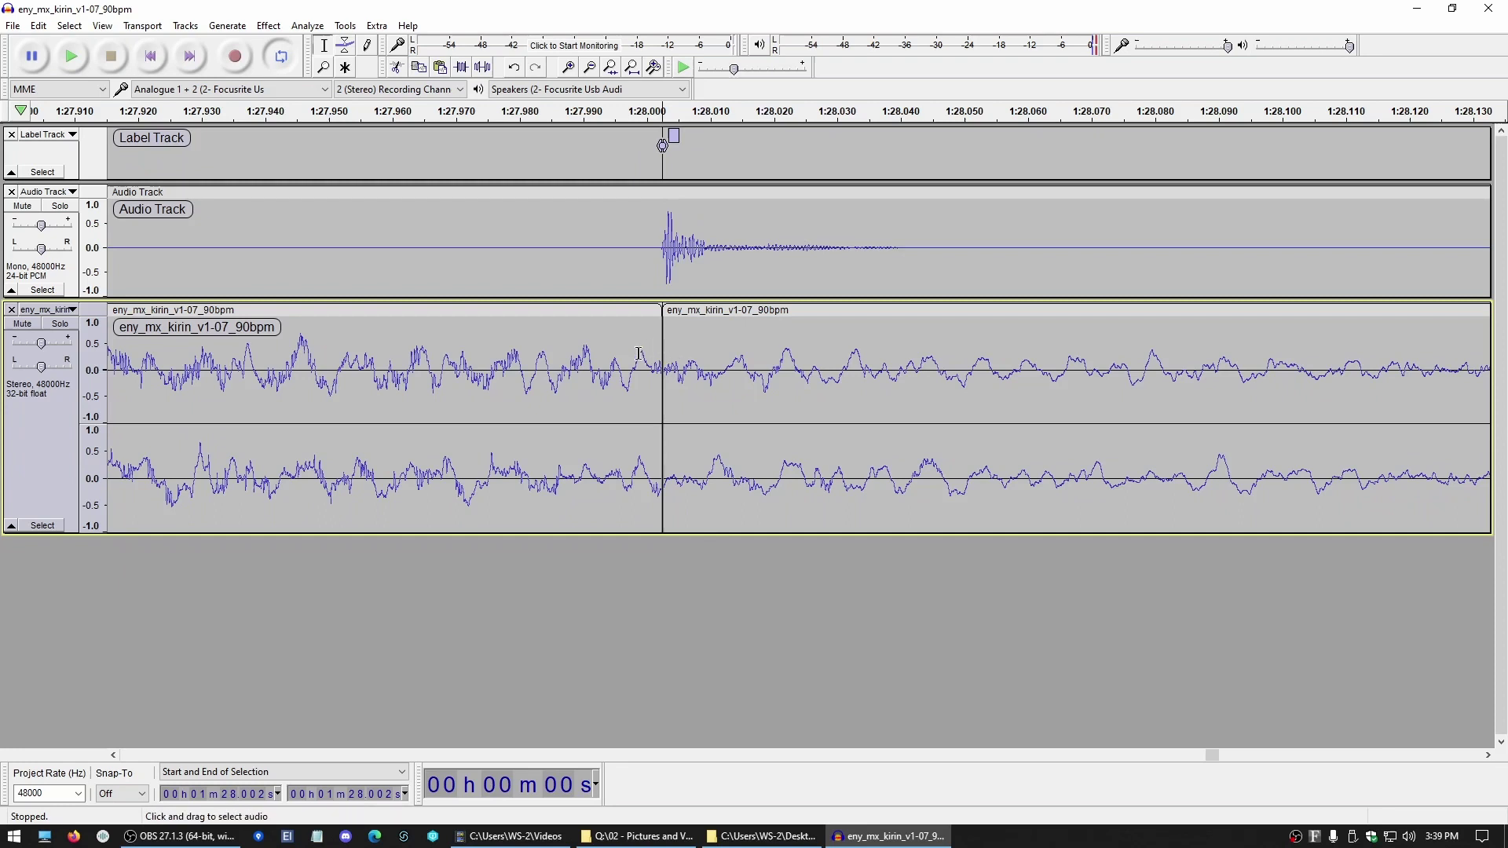
mouse_move(639, 355)
left_mouse_down()
mouse_move(661, 359)
mouse_move(661, 384)
left_mouse_up()
left_click(267, 26)
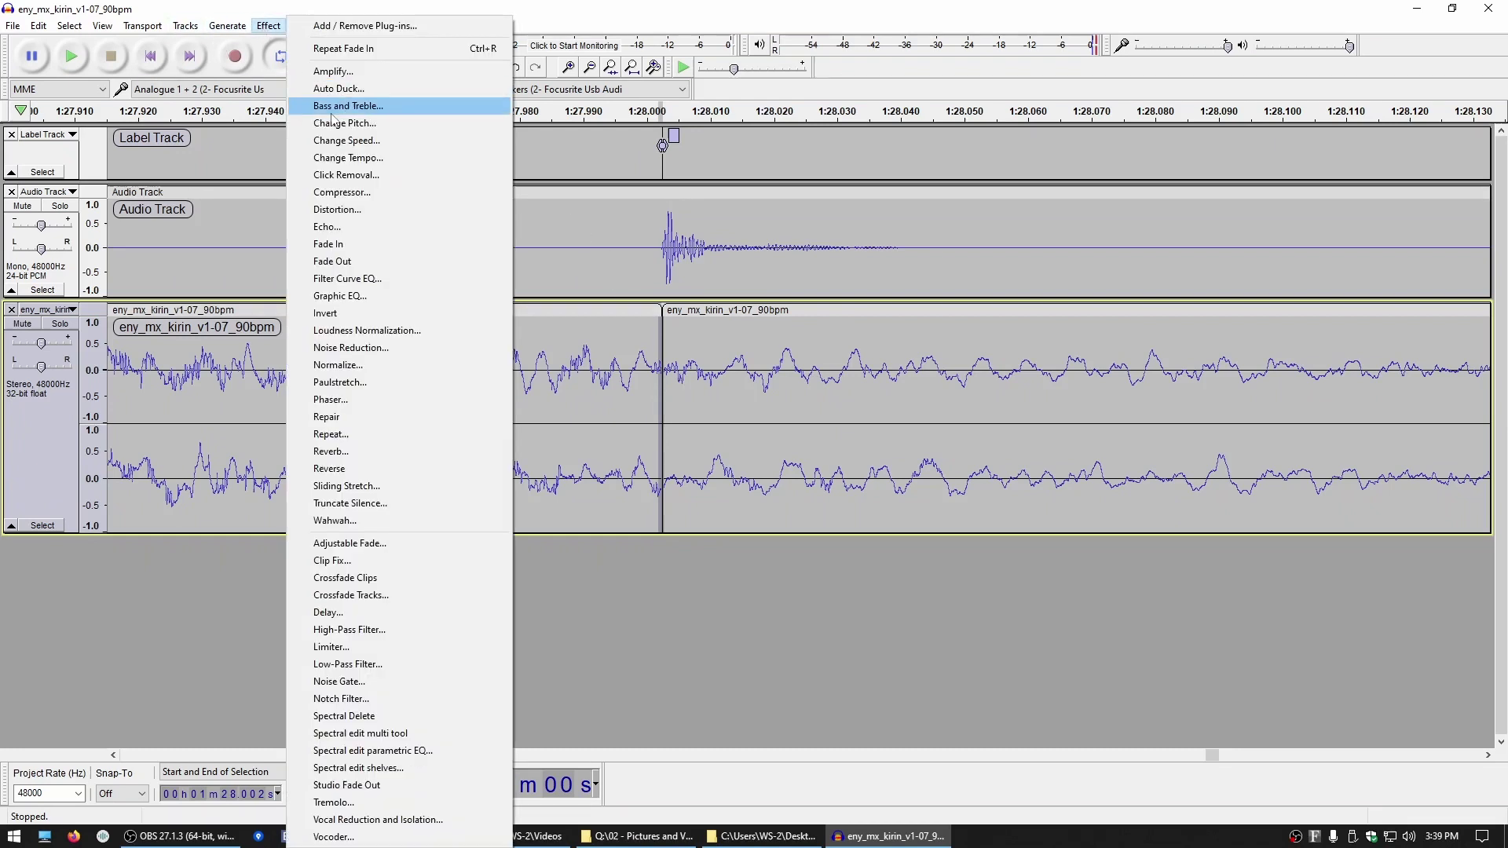
left_click(400, 253)
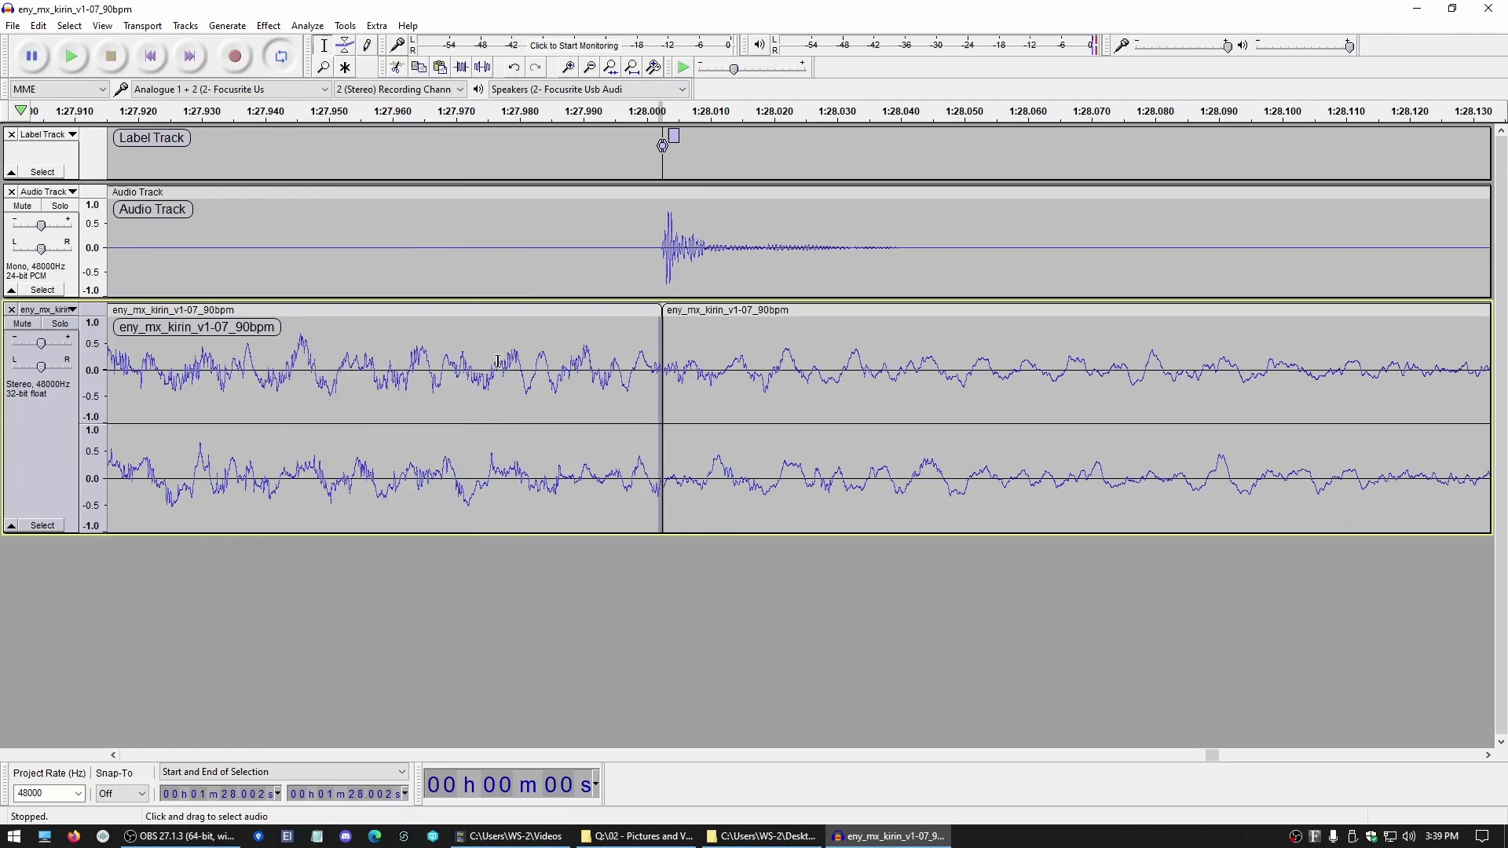
Step: Select the second clip's start up to 1:28.005, then dismiss the Effect menu unapplied
left_click_drag(695, 390, 662, 400)
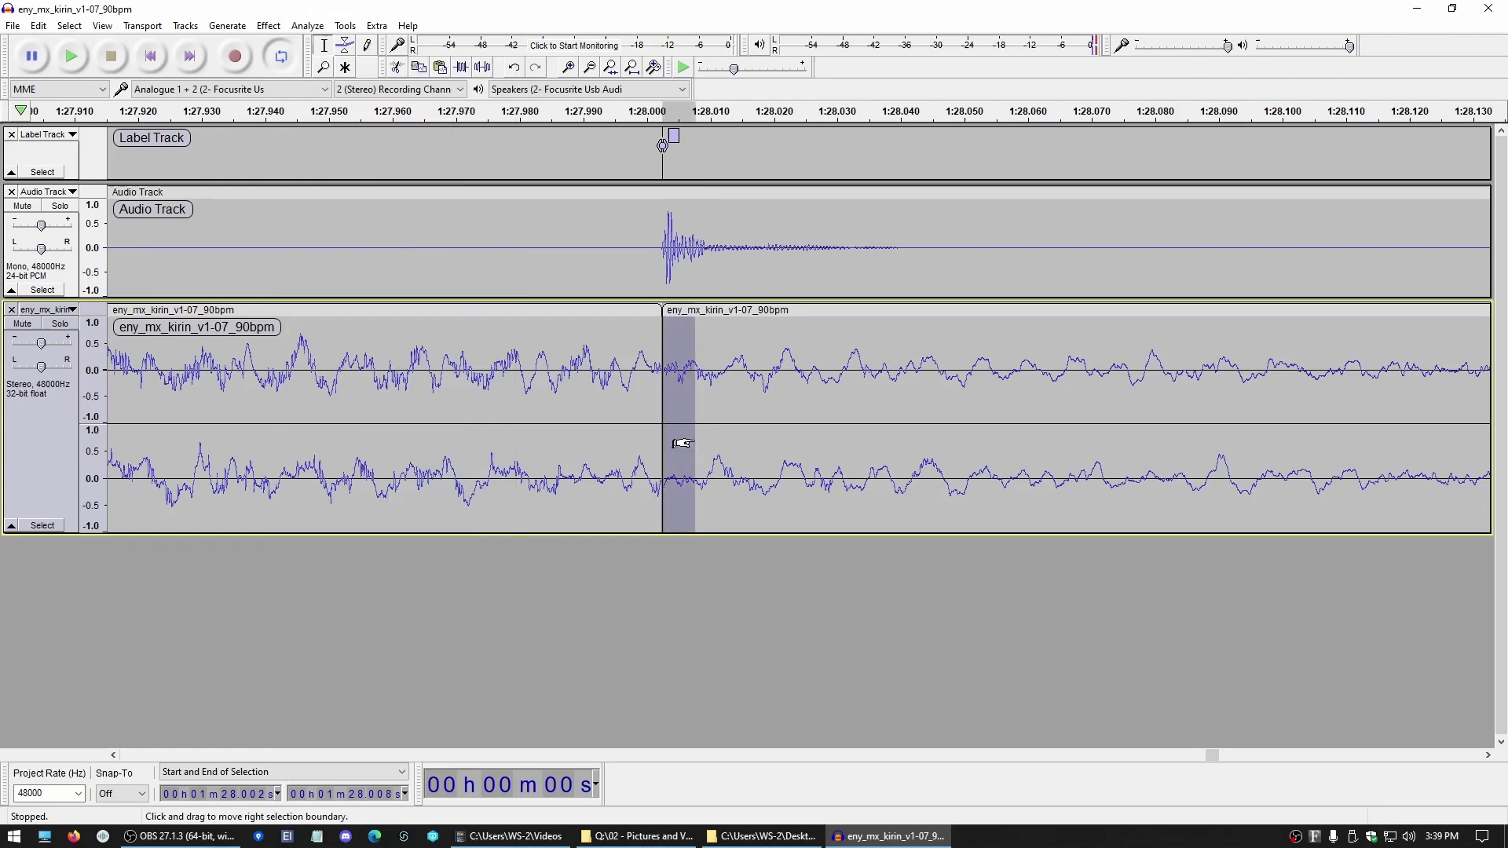
left_click_drag(675, 440, 653, 450)
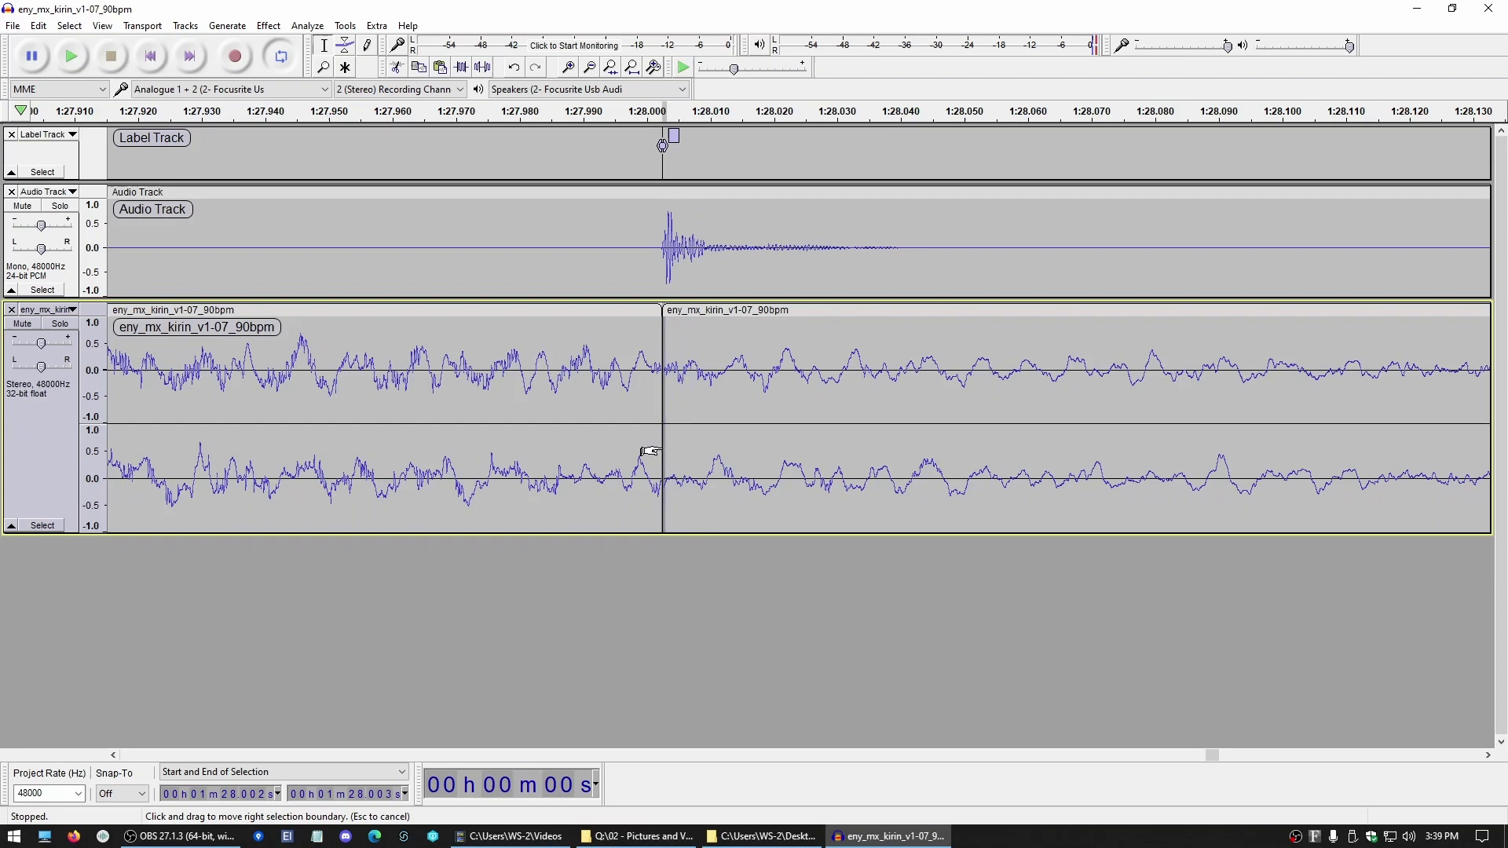
left_click(268, 25)
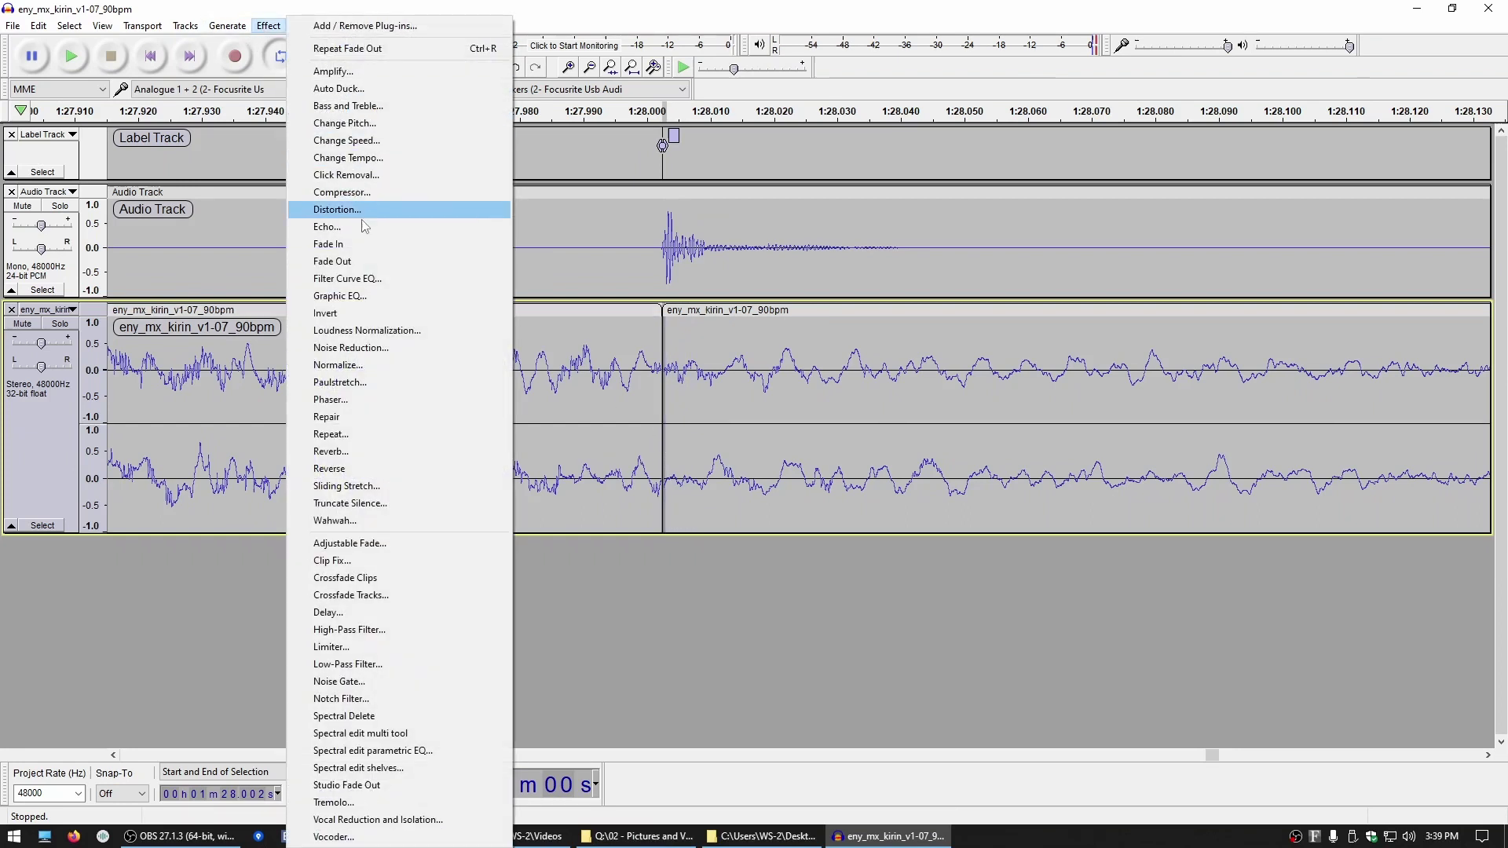
key("Escape")
scroll(393, 283, "down", 3)
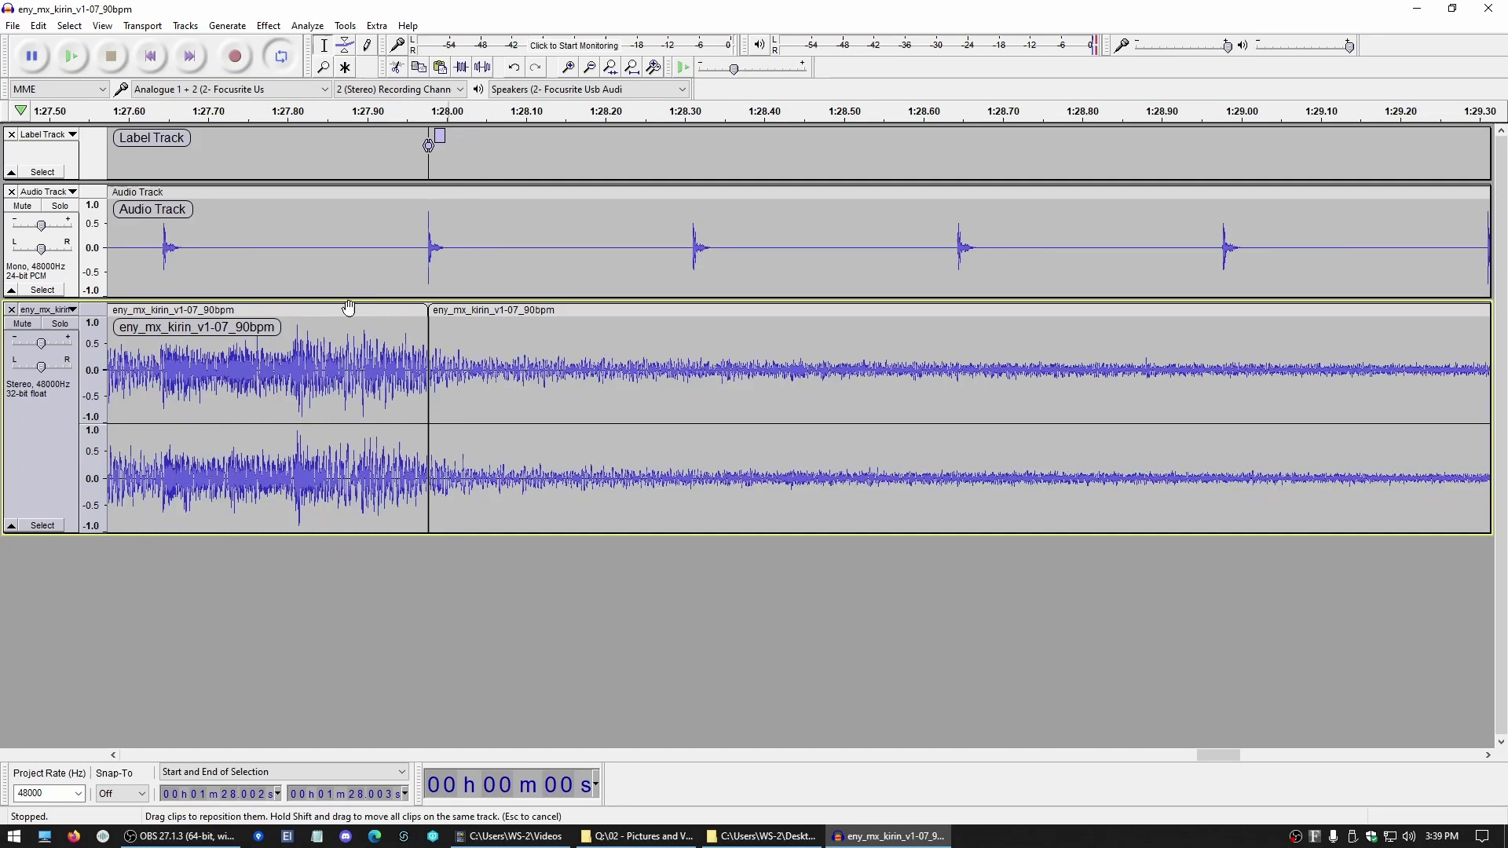
scroll(348, 306, "down", 6)
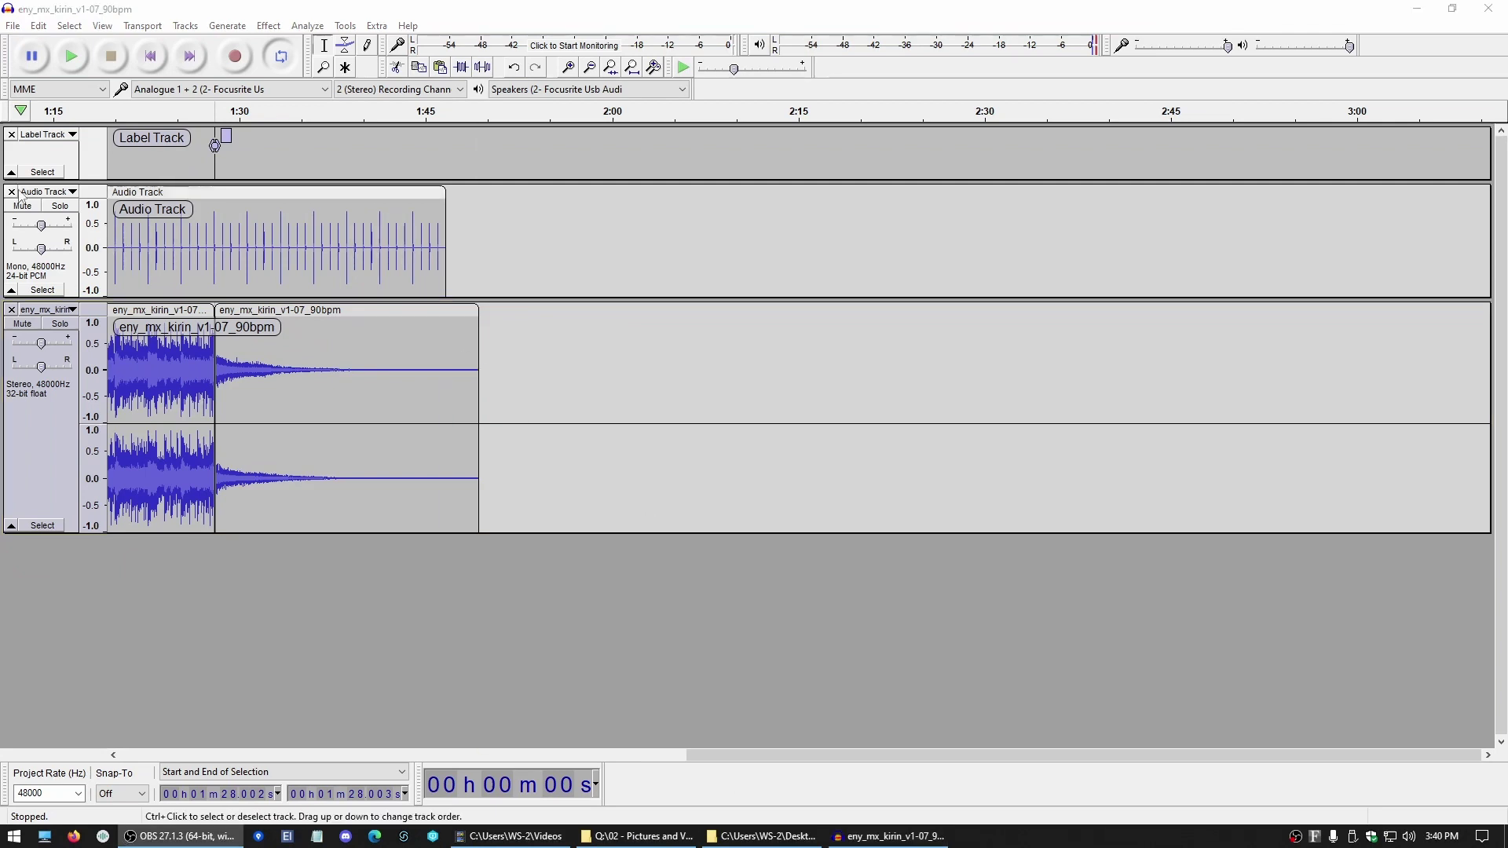
Step: Remove the mono click track and add a new empty stereo track
left_click(12, 192)
right_click(63, 505)
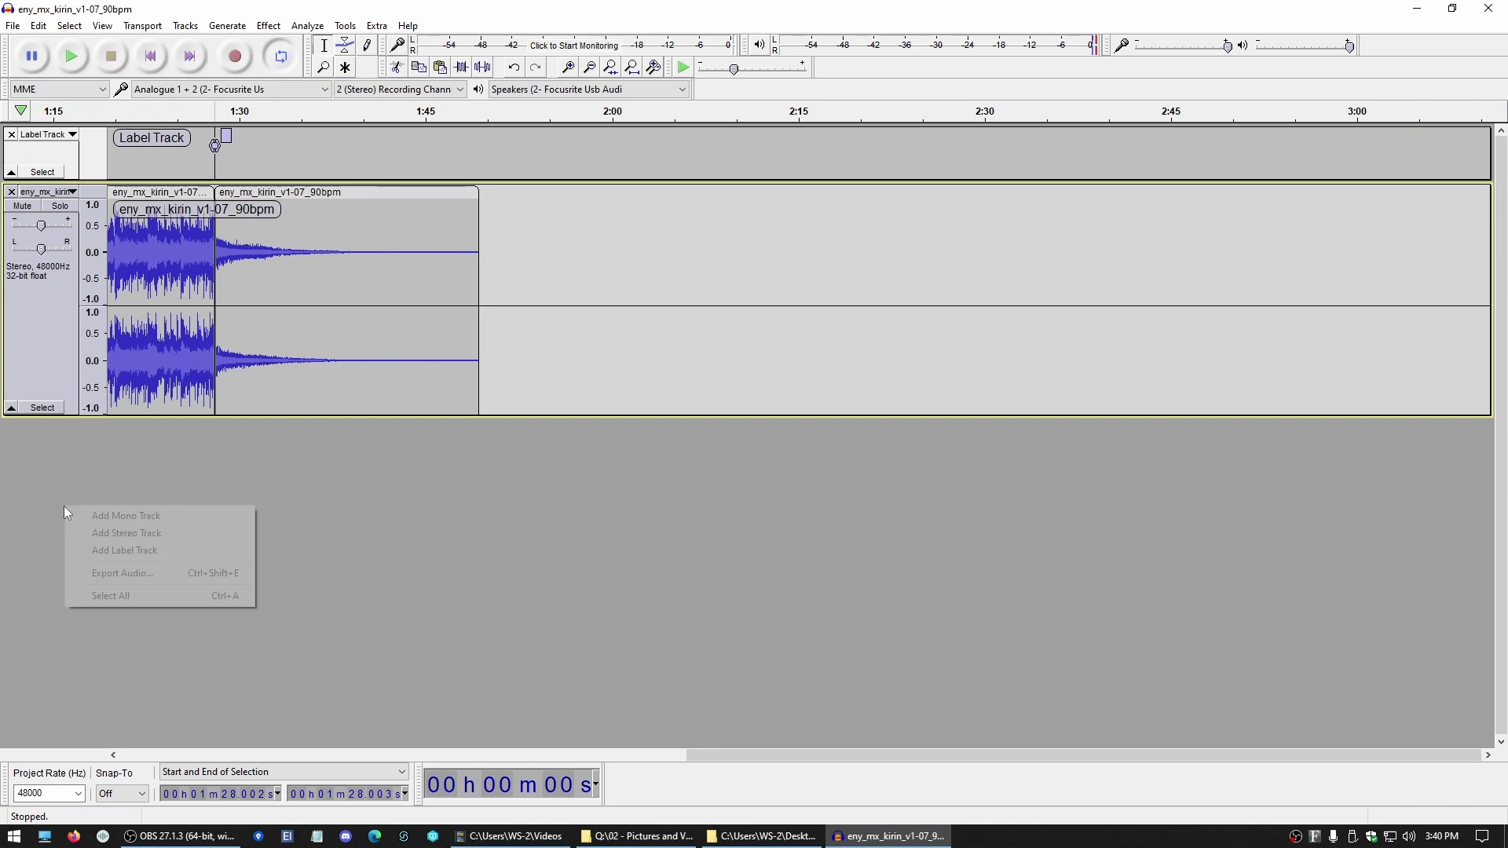
left_click(126, 532)
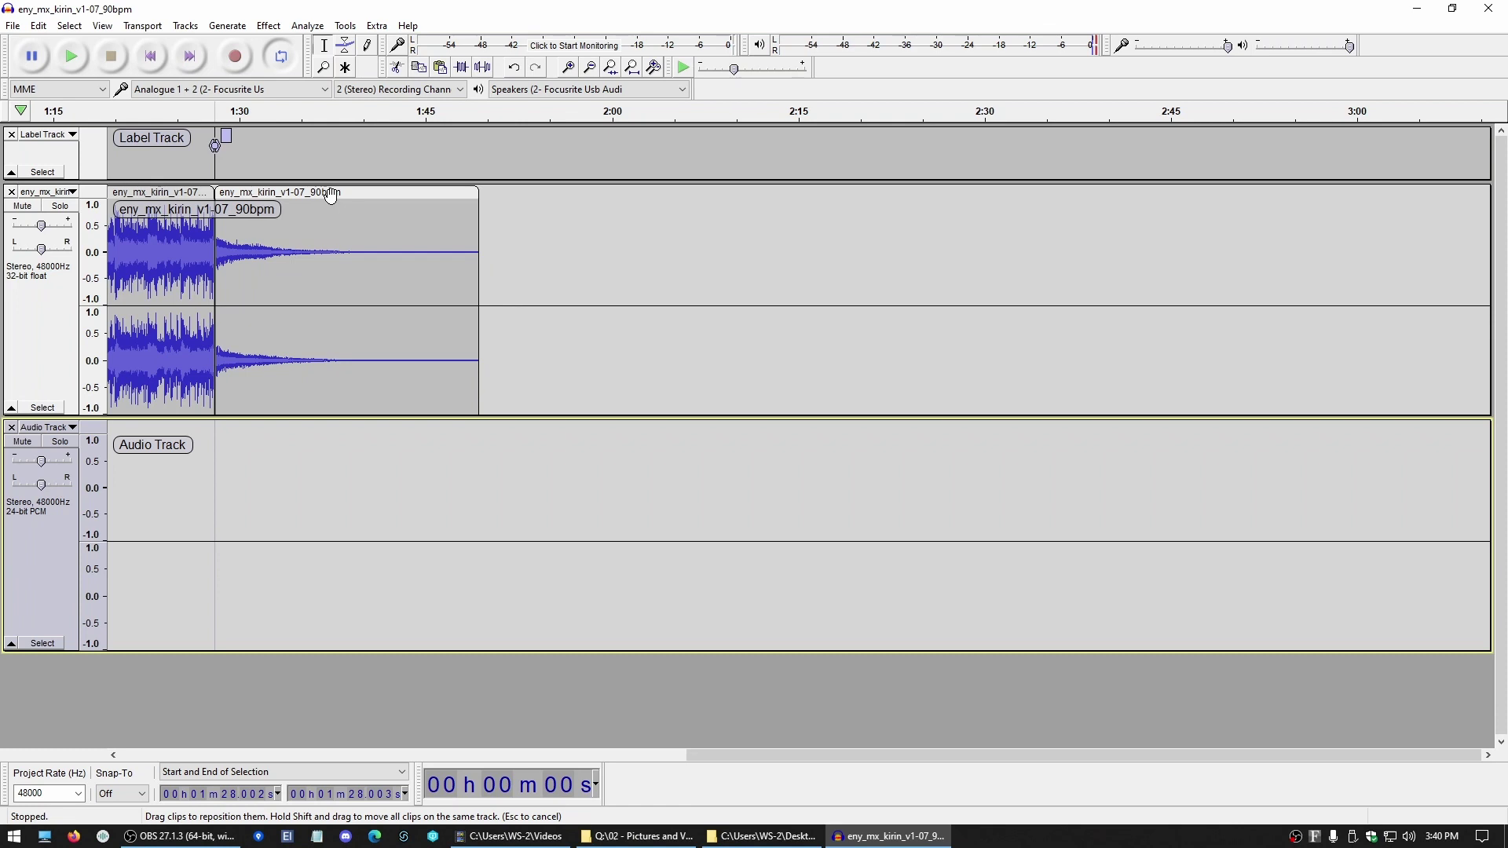
Step: Move the tail clip and the short intro clip down into the new stereo Audio Track
left_click_drag(329, 195, 324, 506)
key("ctrl+1")
key("ctrl+1")
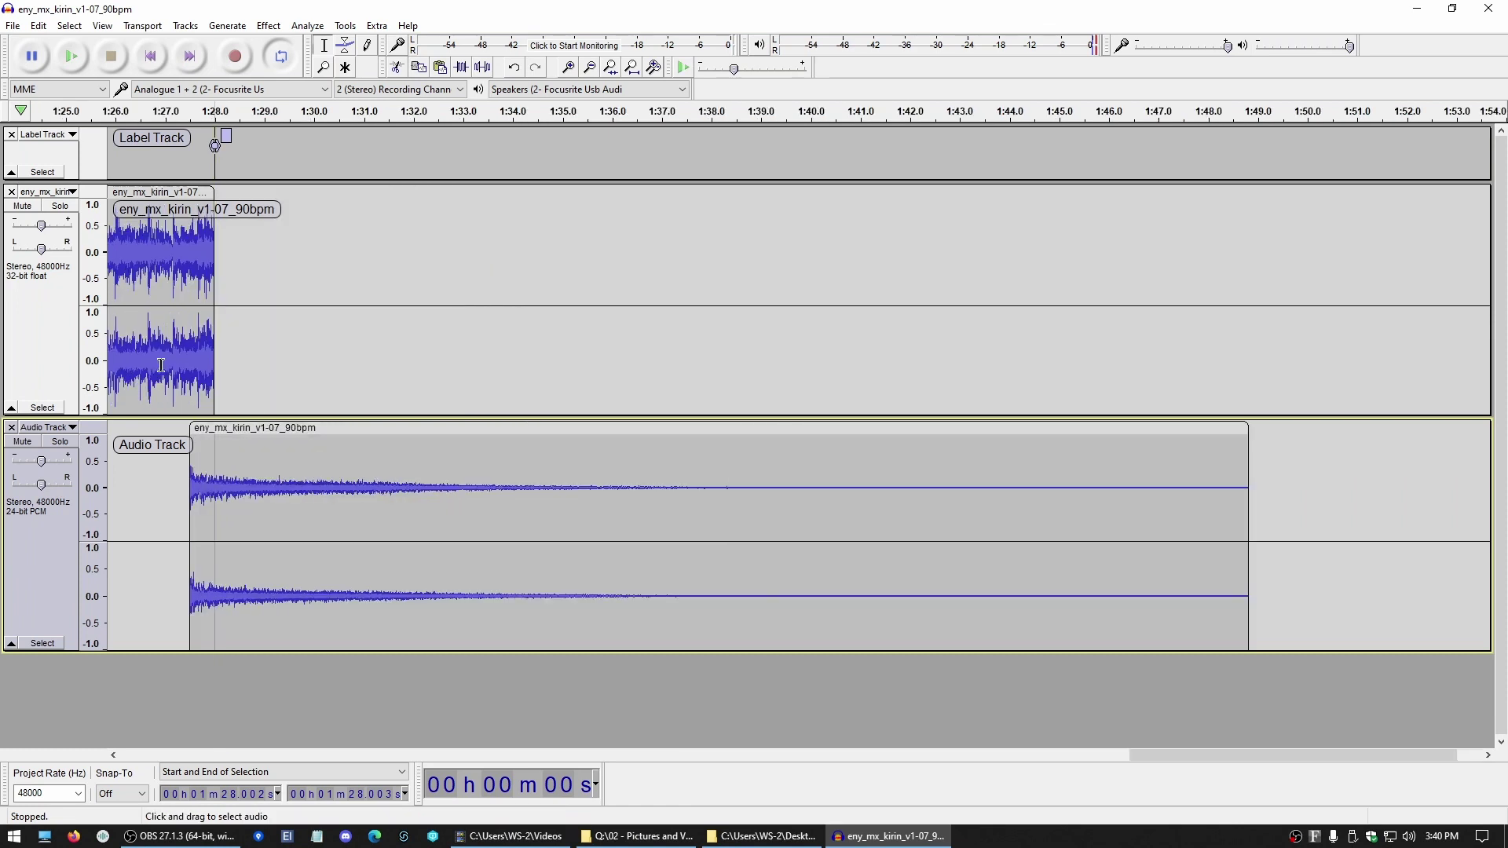
left_click_drag(1228, 753, 438, 766)
key("ctrl+z")
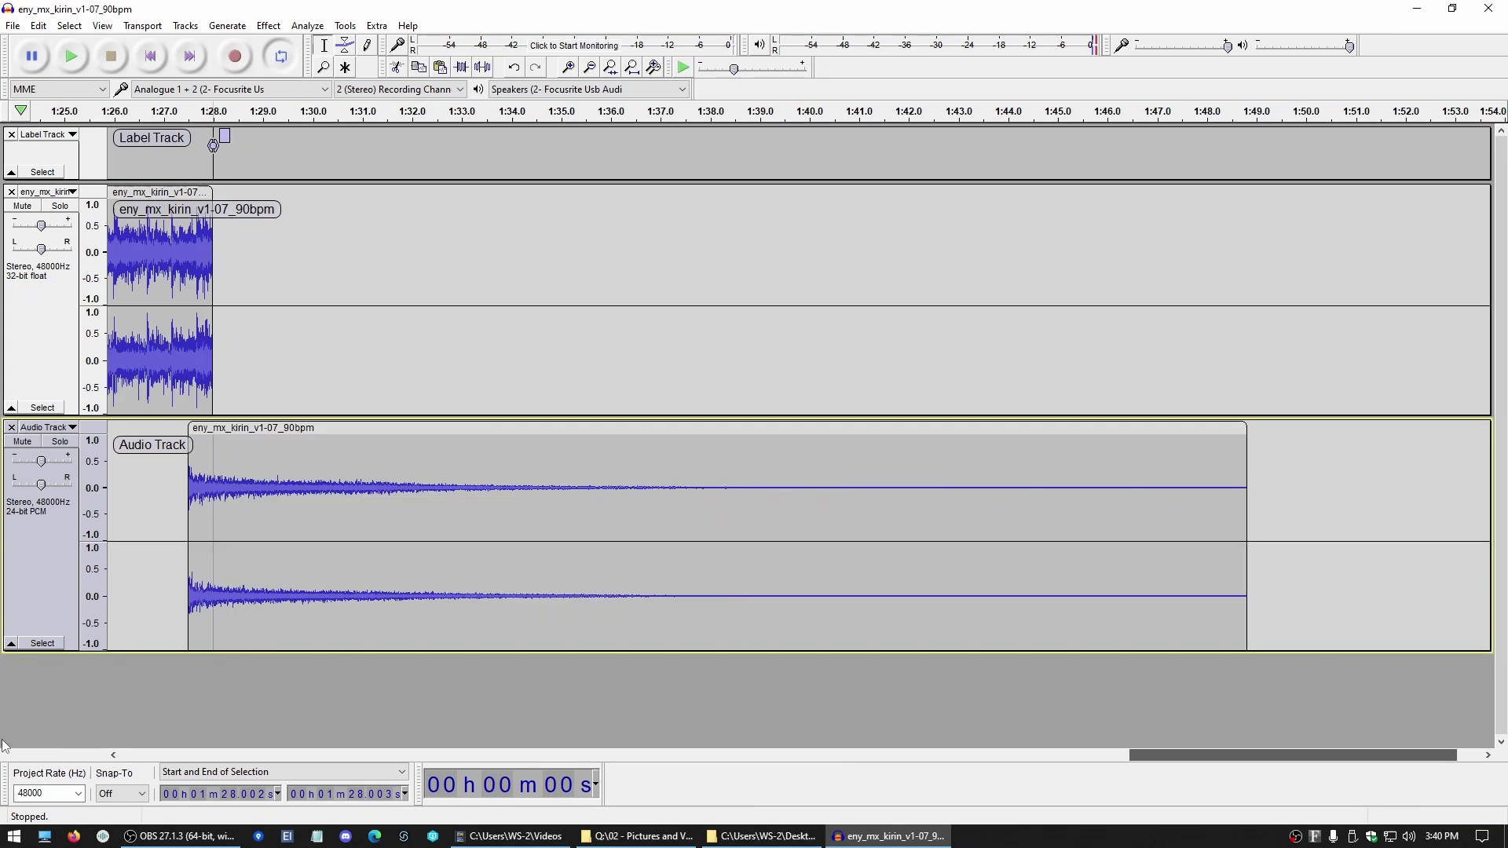
key("ctrl+y")
left_click_drag(162, 205, 382, 530)
key("ctrl+3")
key("ctrl+3")
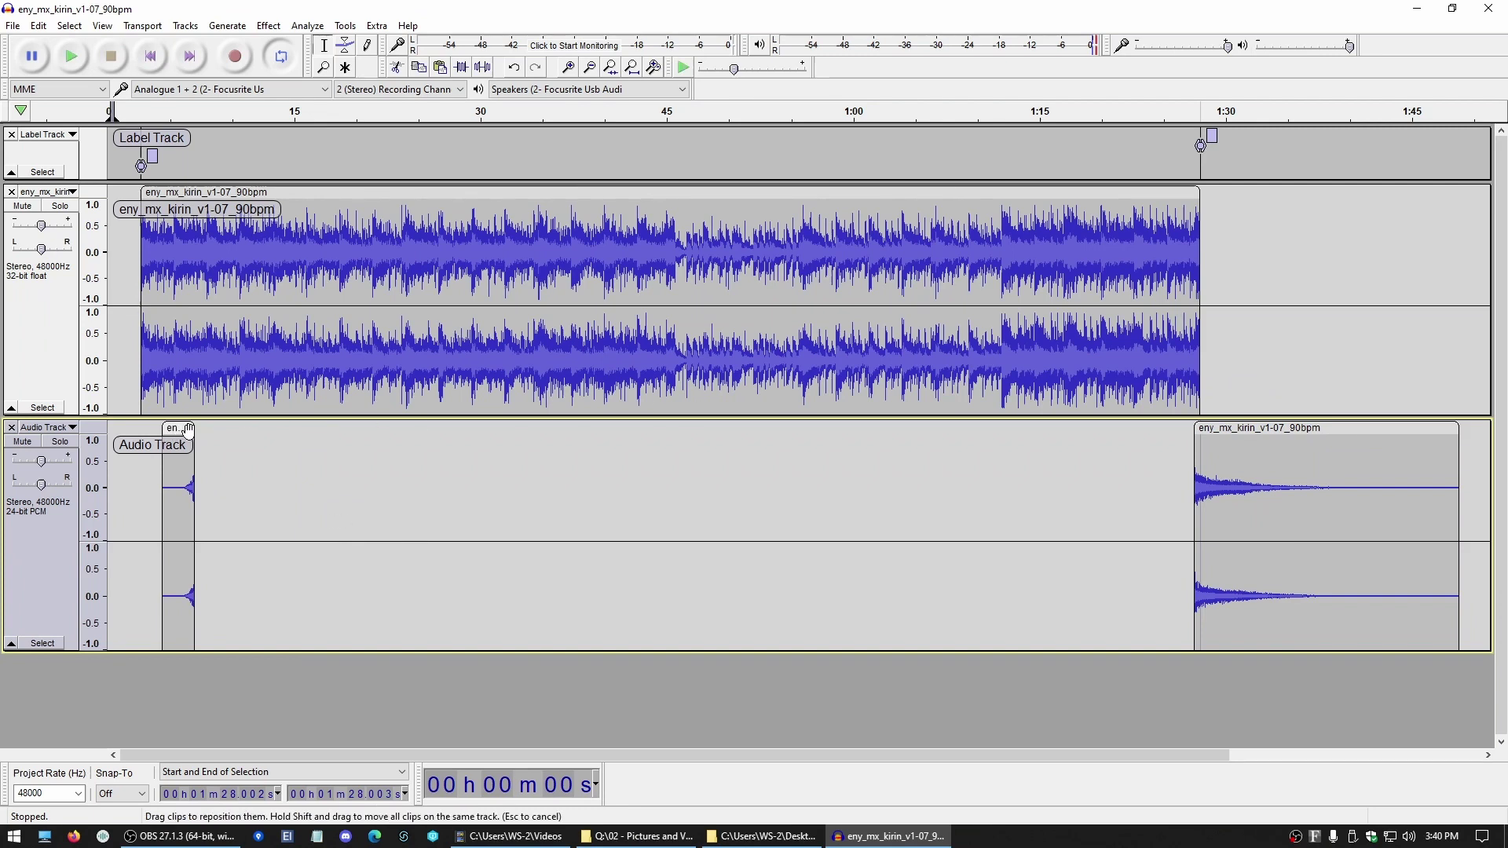
Step: Place the tail clip at the music's start and the intro clip ending at 1:28
left_click_drag(174, 430, 945, 463)
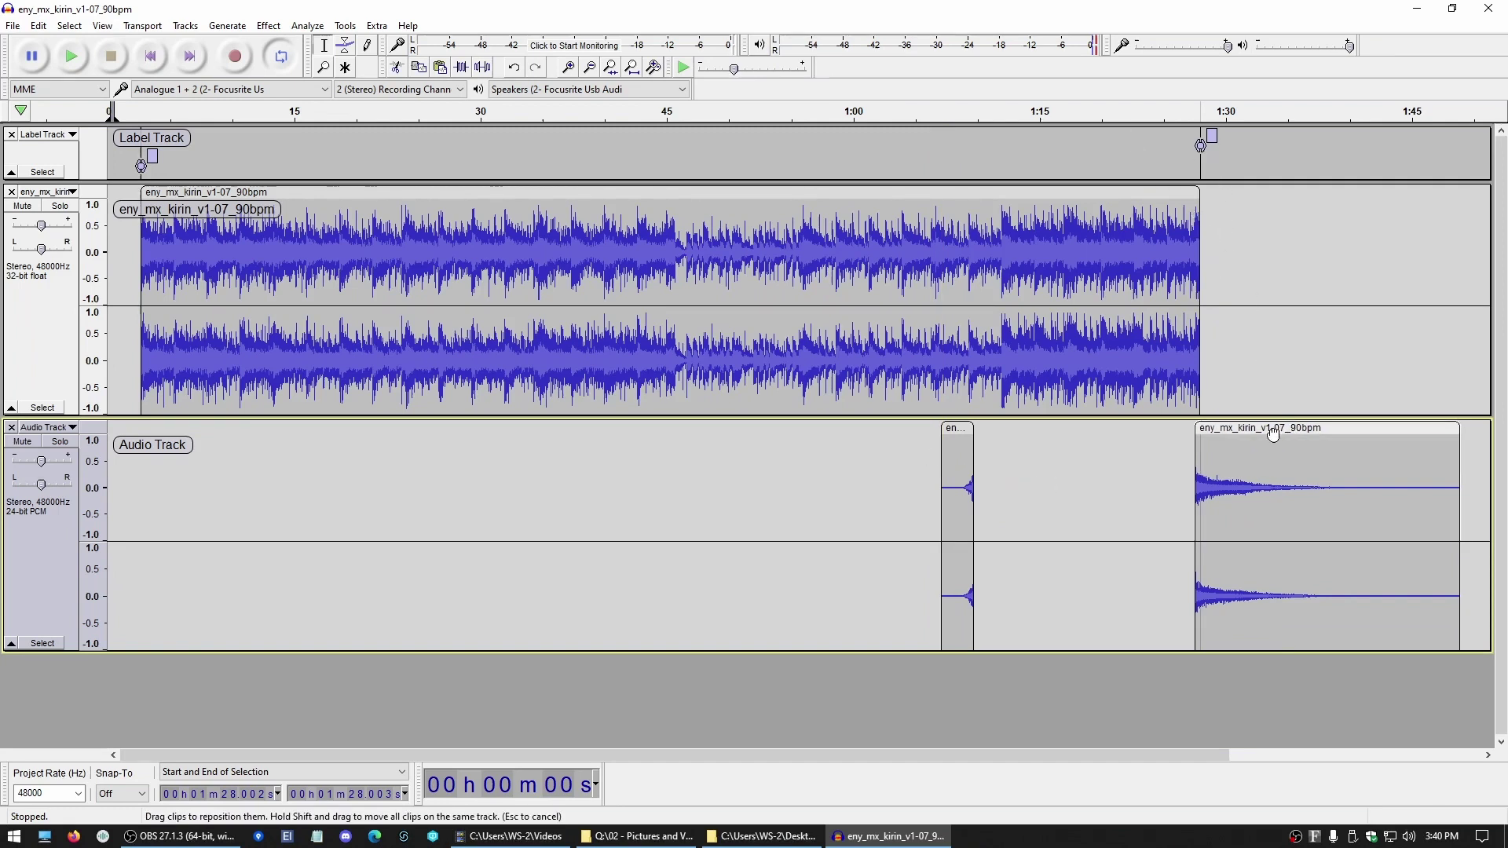
left_click_drag(1272, 434, 240, 488)
left_click_drag(958, 429, 1183, 406)
left_click(1090, 541)
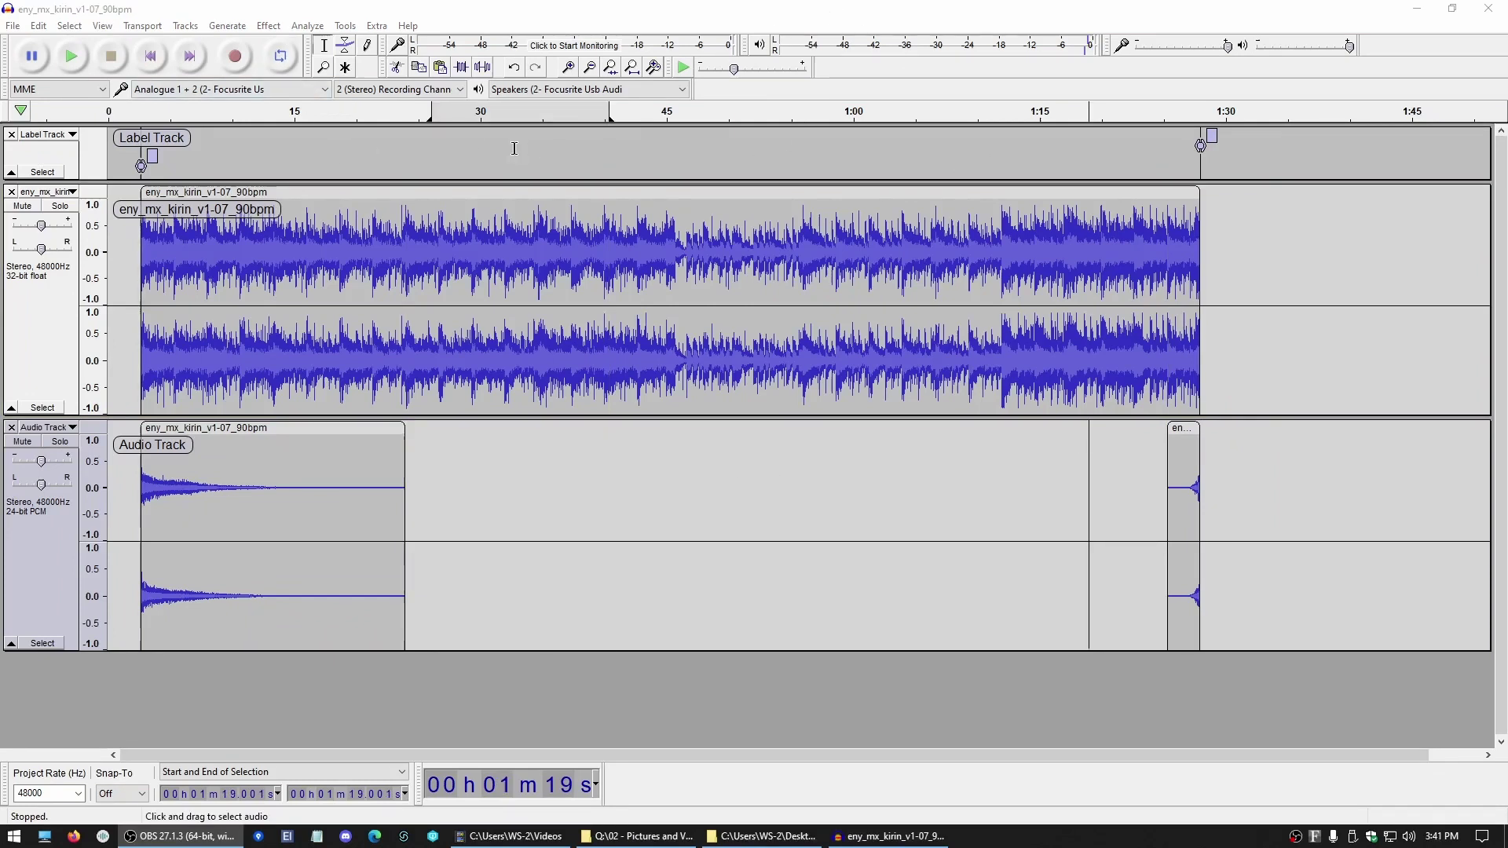
Step: Turn on looping, set the loop from the clip start near 0:03 to its end near 1:29, and test playback
left_click(289, 58)
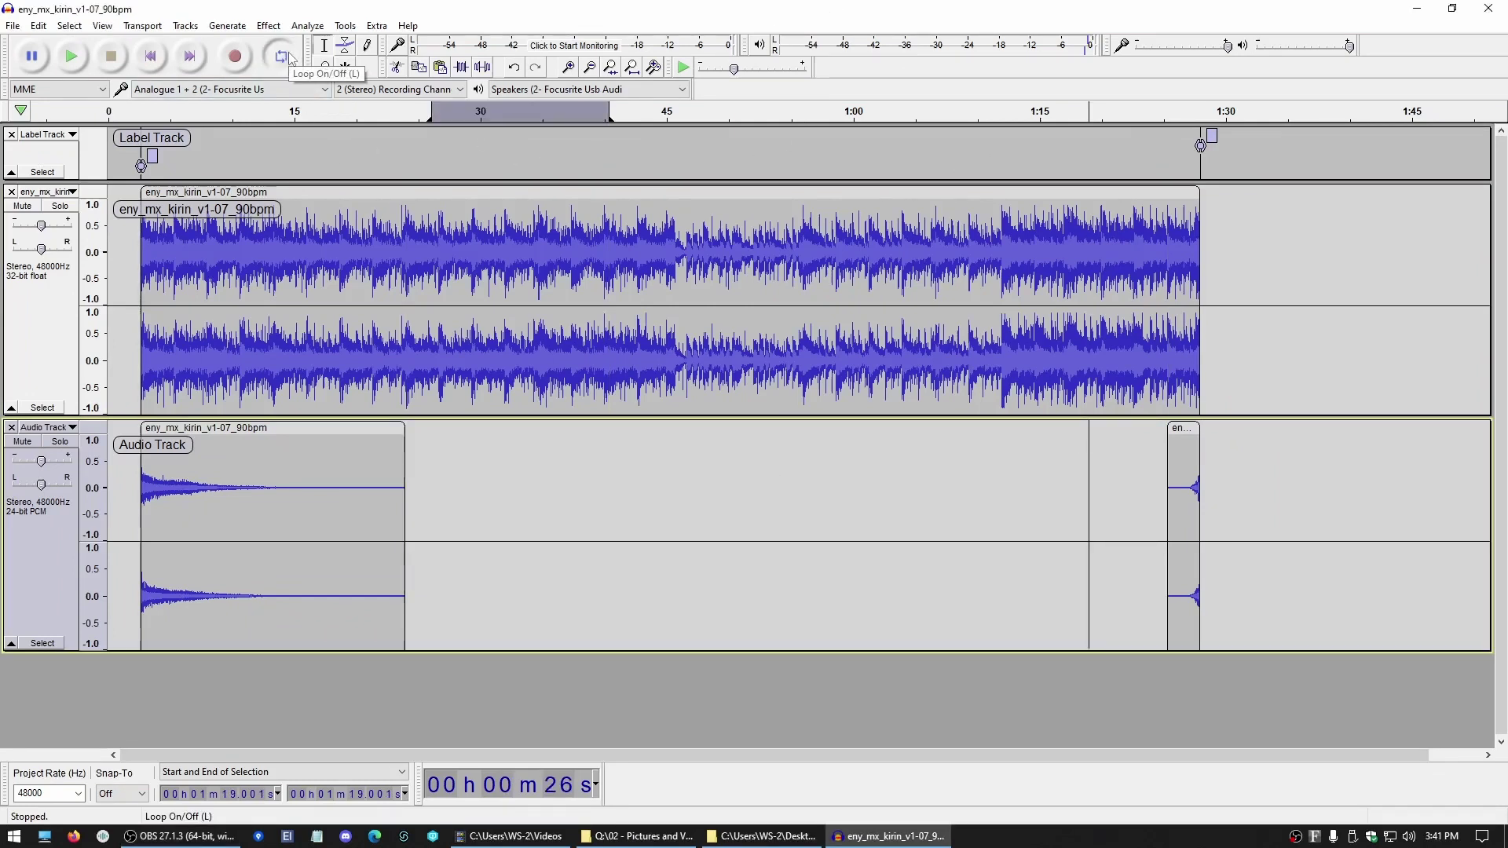
mouse_move(431, 118)
left_mouse_down()
mouse_move(171, 119)
mouse_move(140, 137)
left_mouse_up()
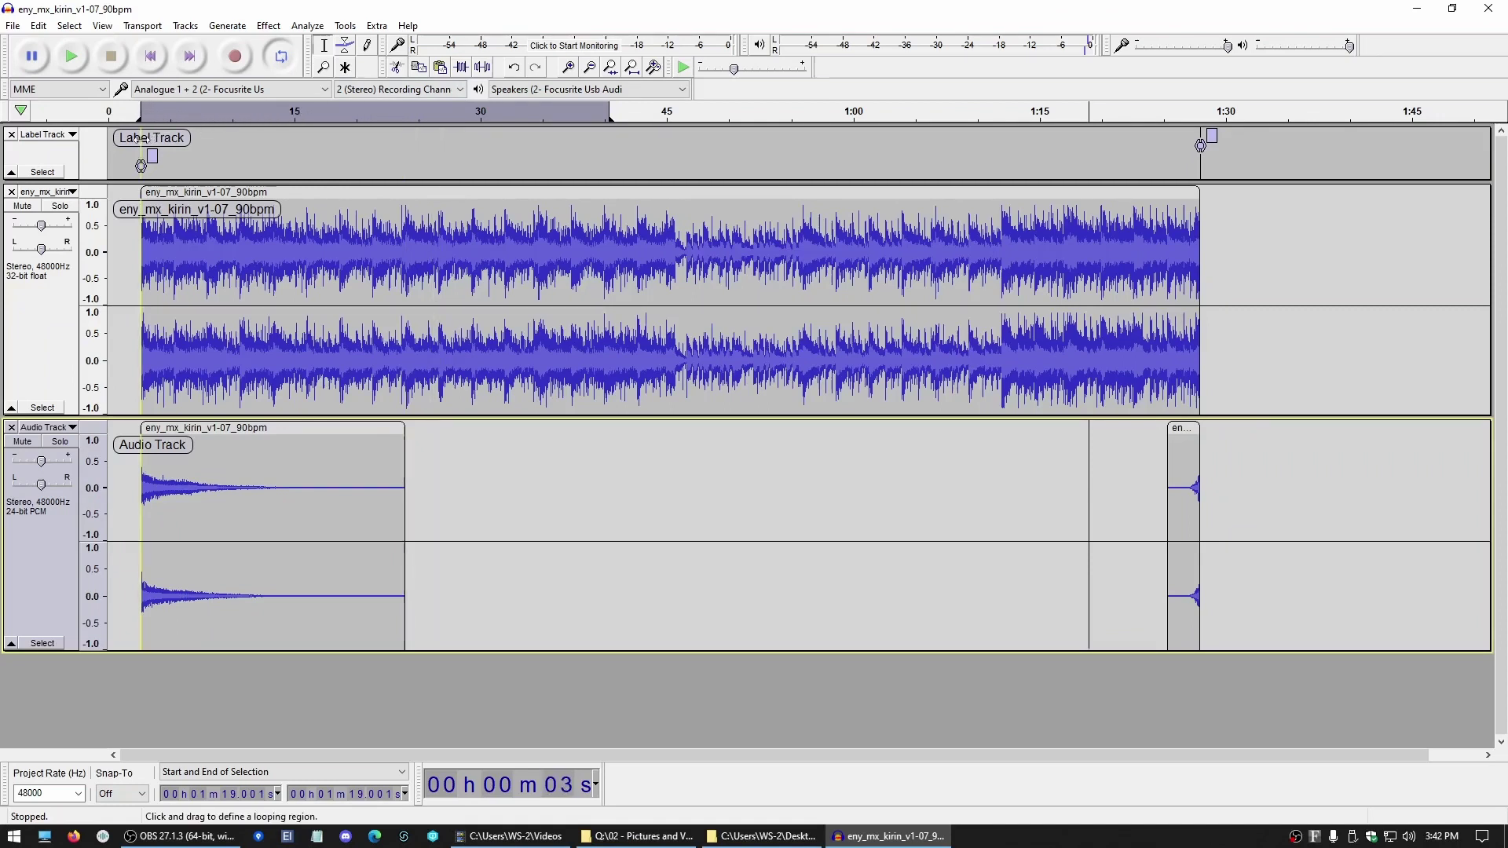
mouse_move(607, 116)
left_mouse_down()
mouse_move(1249, 114)
mouse_move(1200, 114)
left_mouse_up()
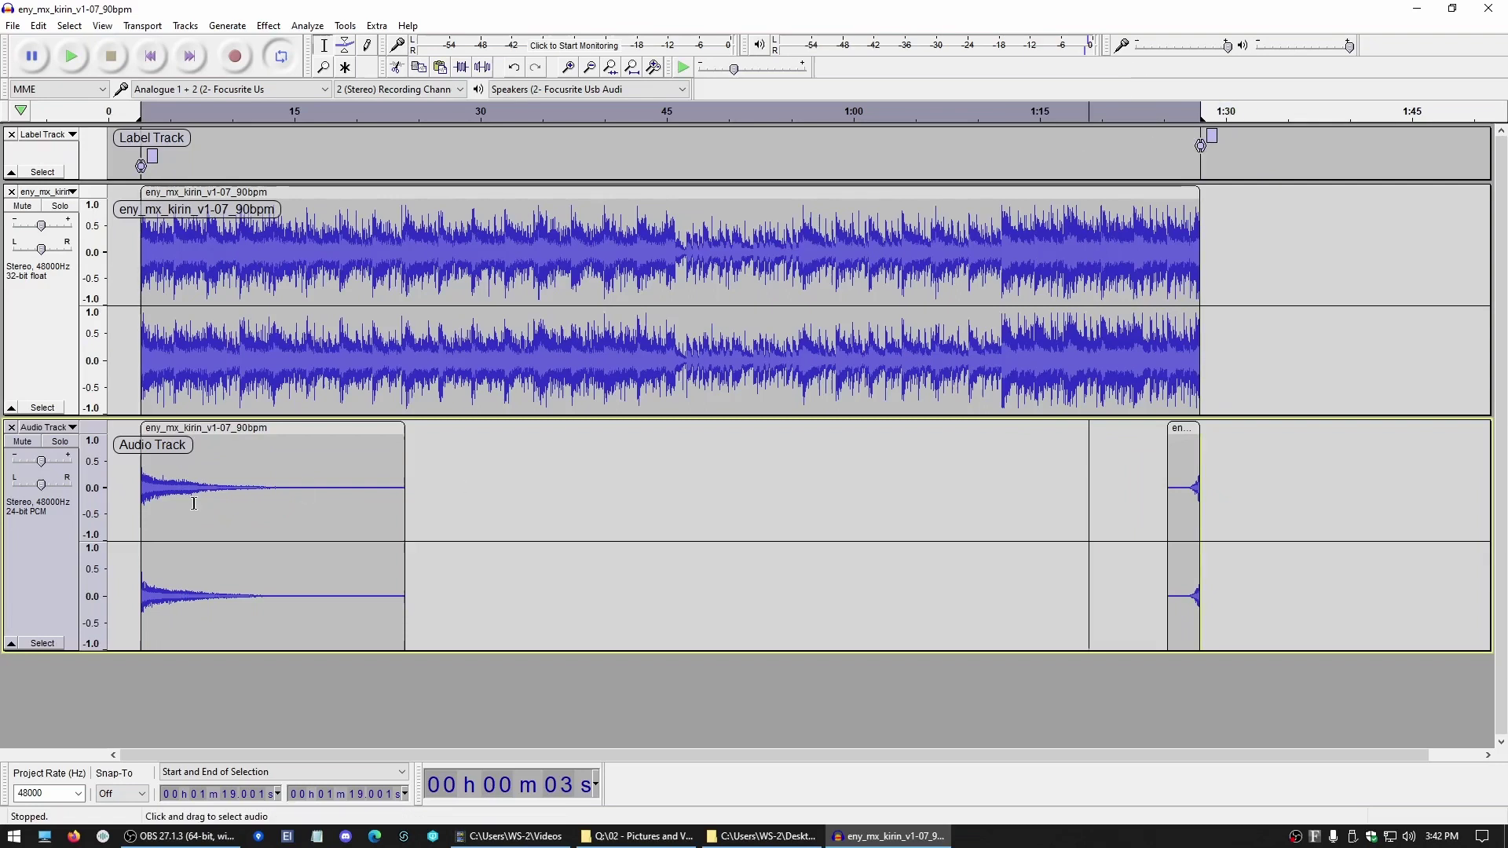
left_click(1127, 114)
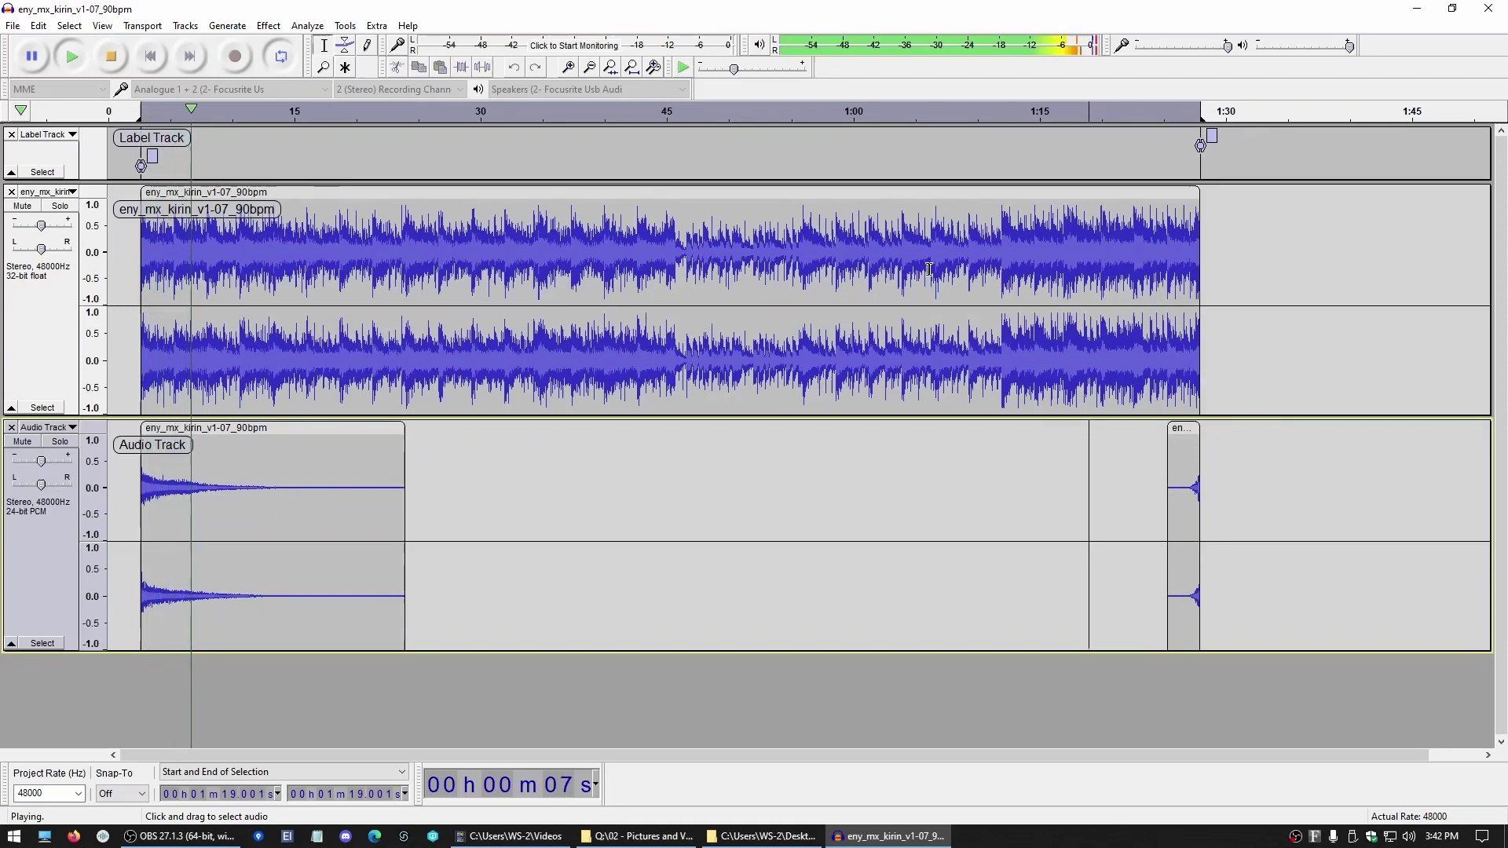
key("space")
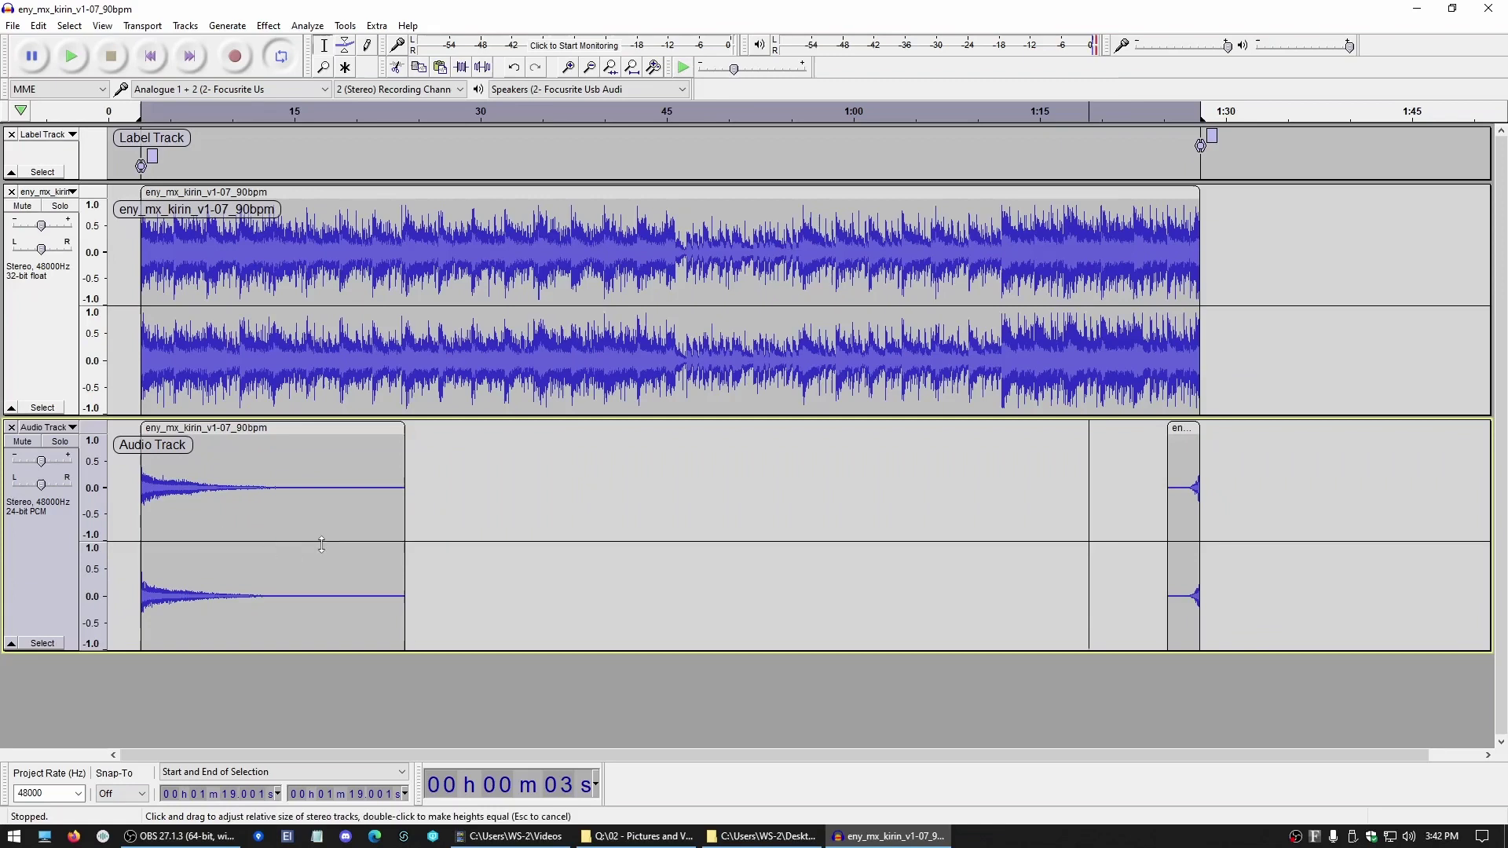
Step: Select all tracks and shift every clip and marker left so the music starts at 0:00, then select the music clip
left_click(581, 468)
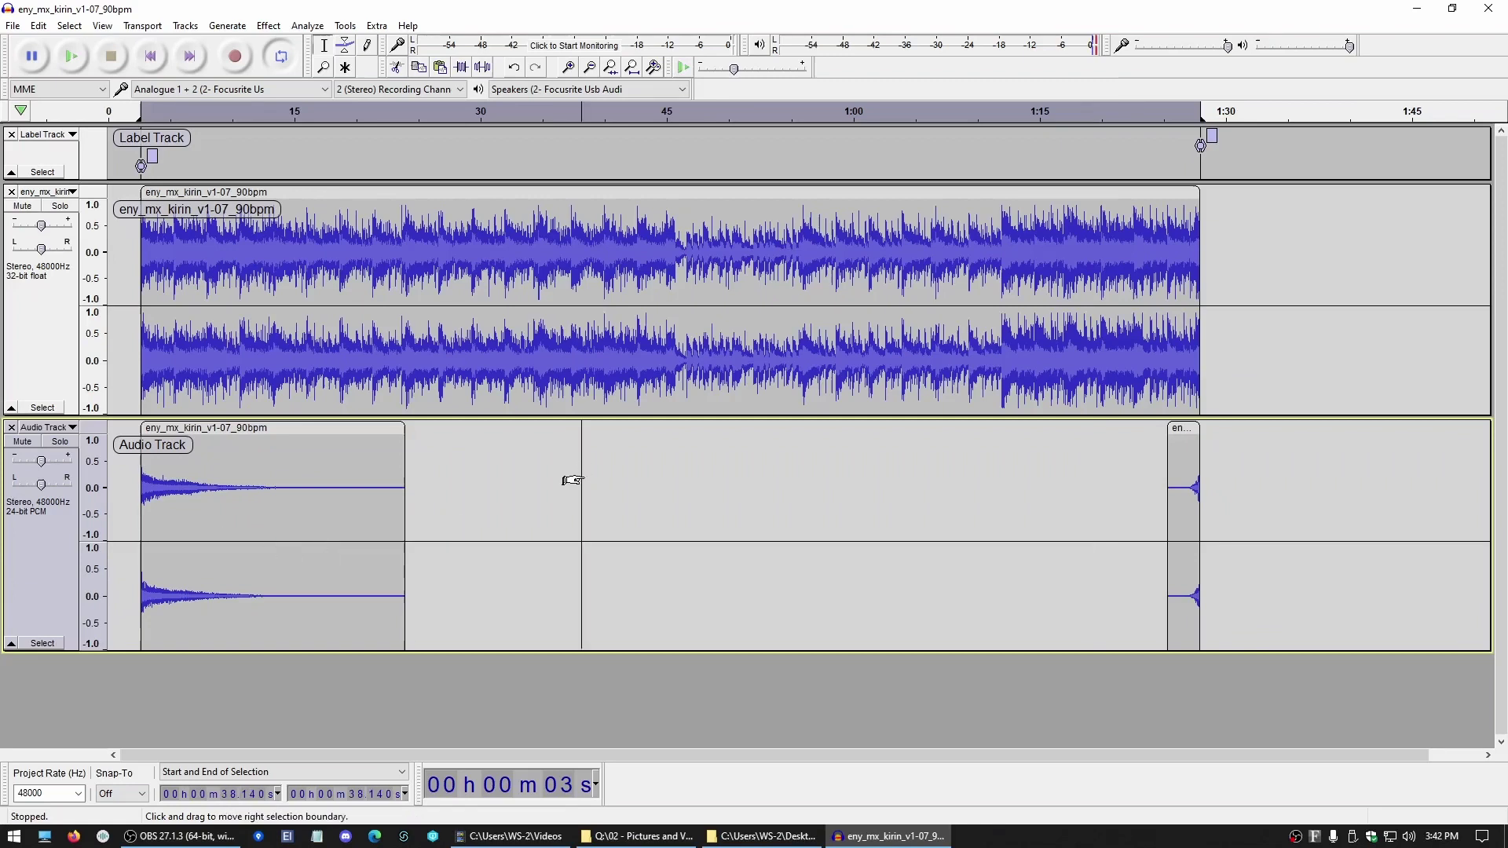
key("ctrl+a")
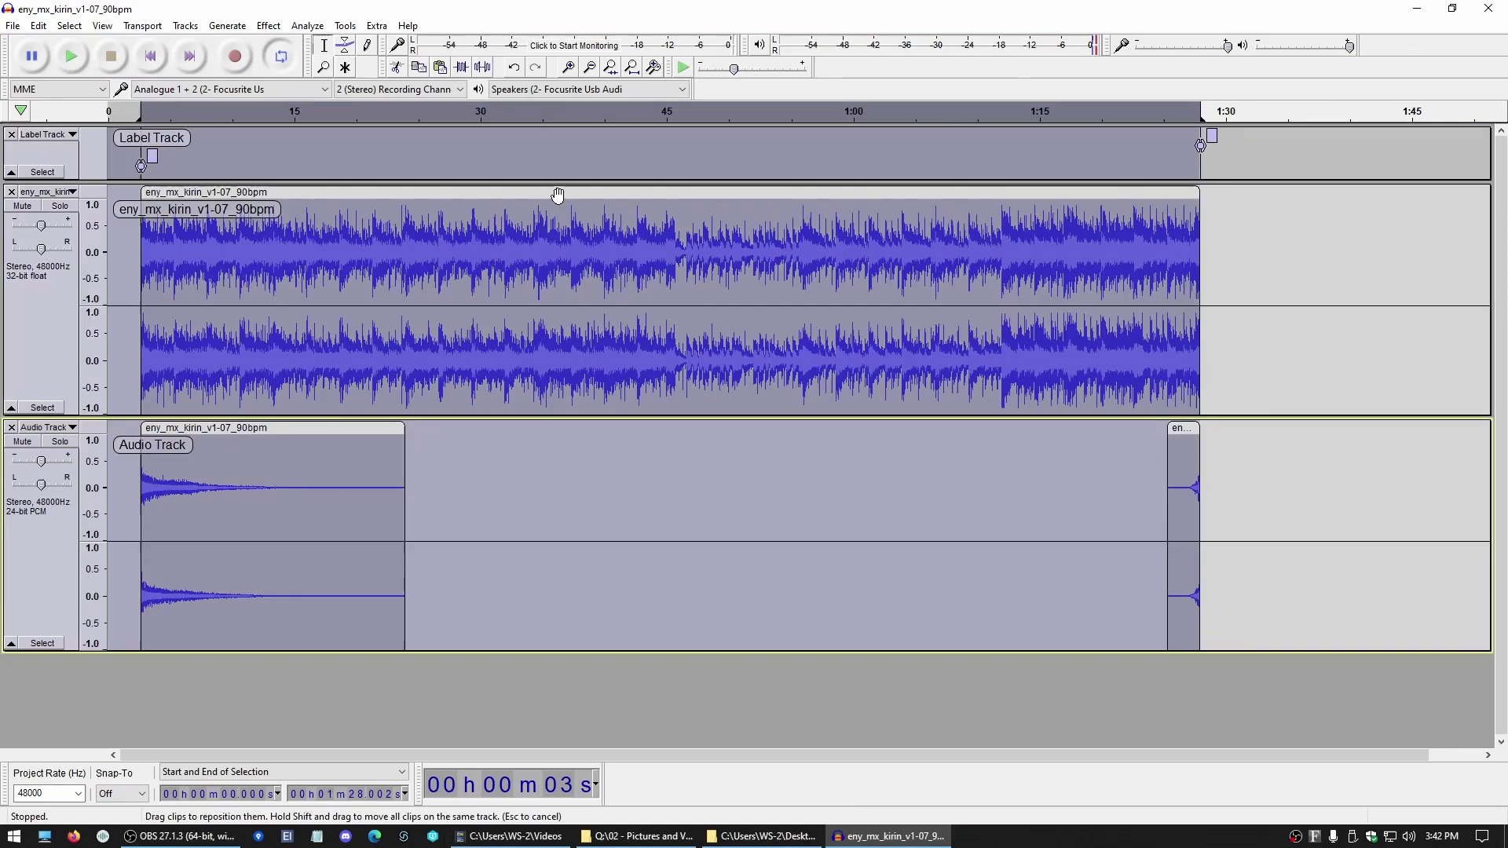
left_click_drag(557, 193, 521, 188)
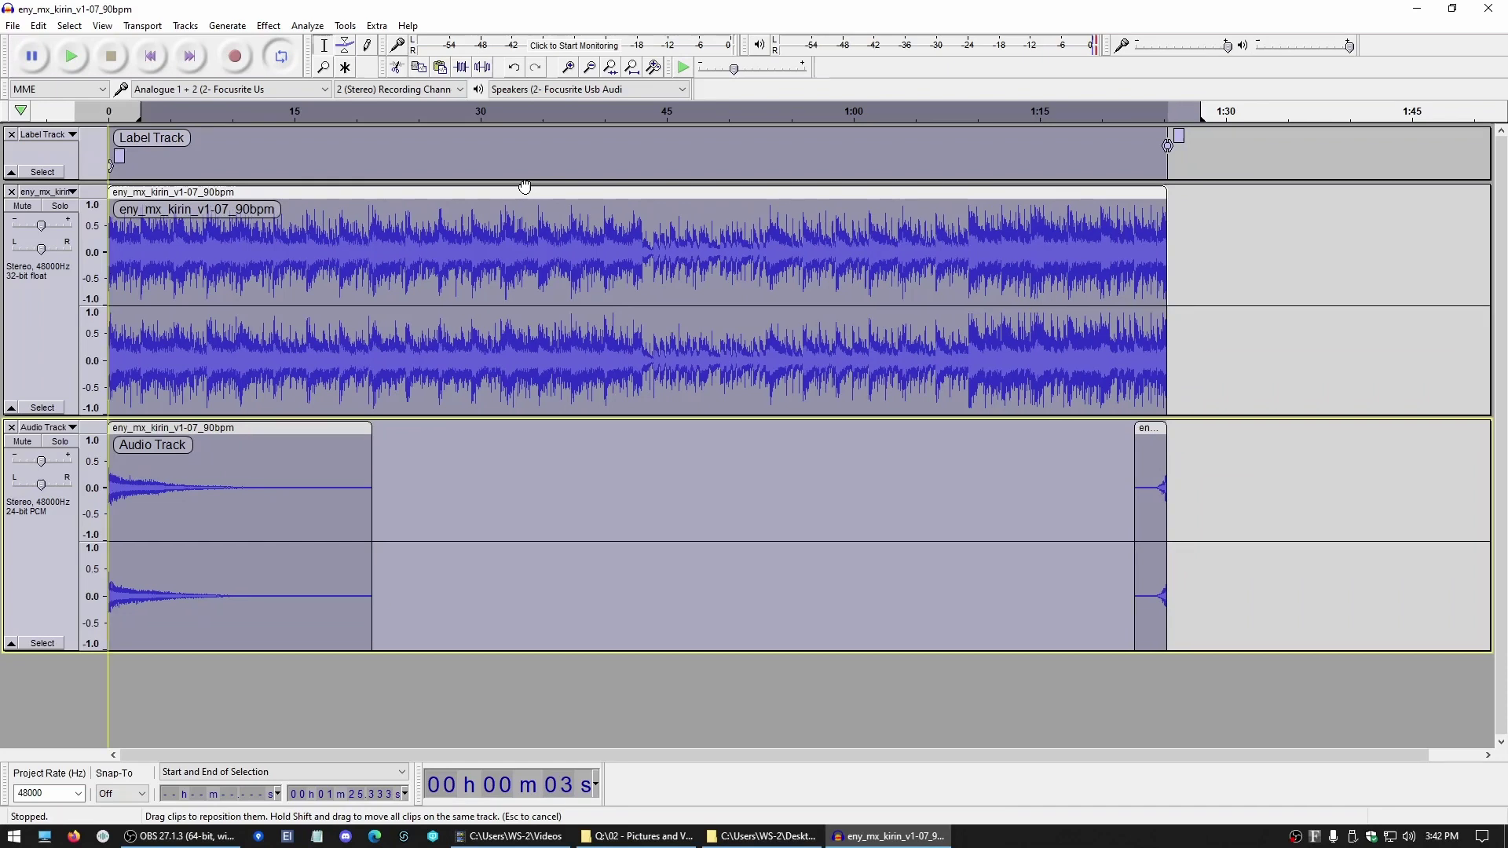
double_click(599, 250)
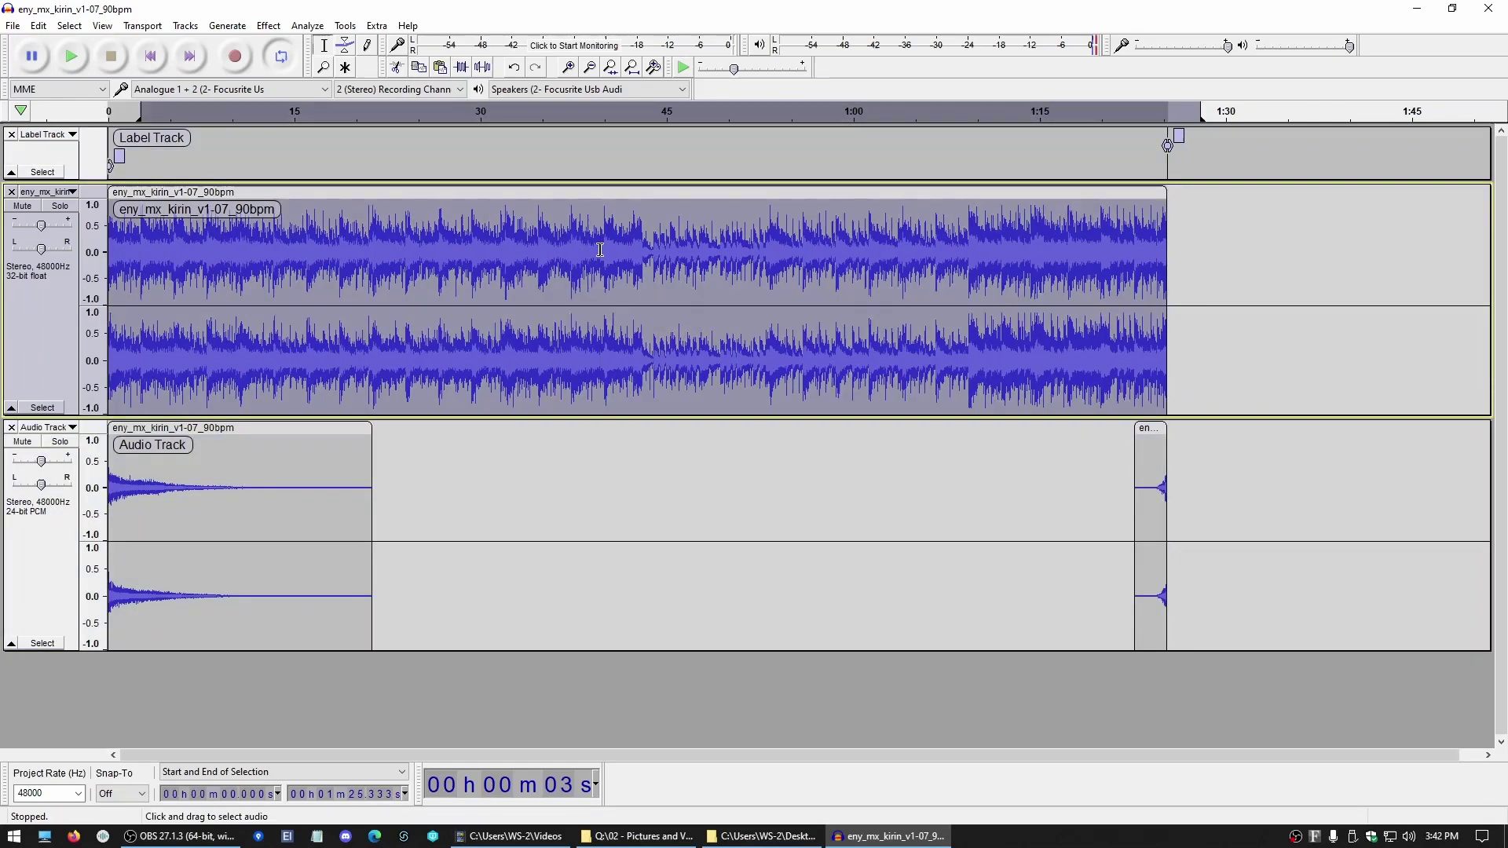
left_click(13, 25)
Step: Export the mix as a 16-bit WAV named loop_test, accepting the mixdown warning and empty metadata
mouse_move(79, 141)
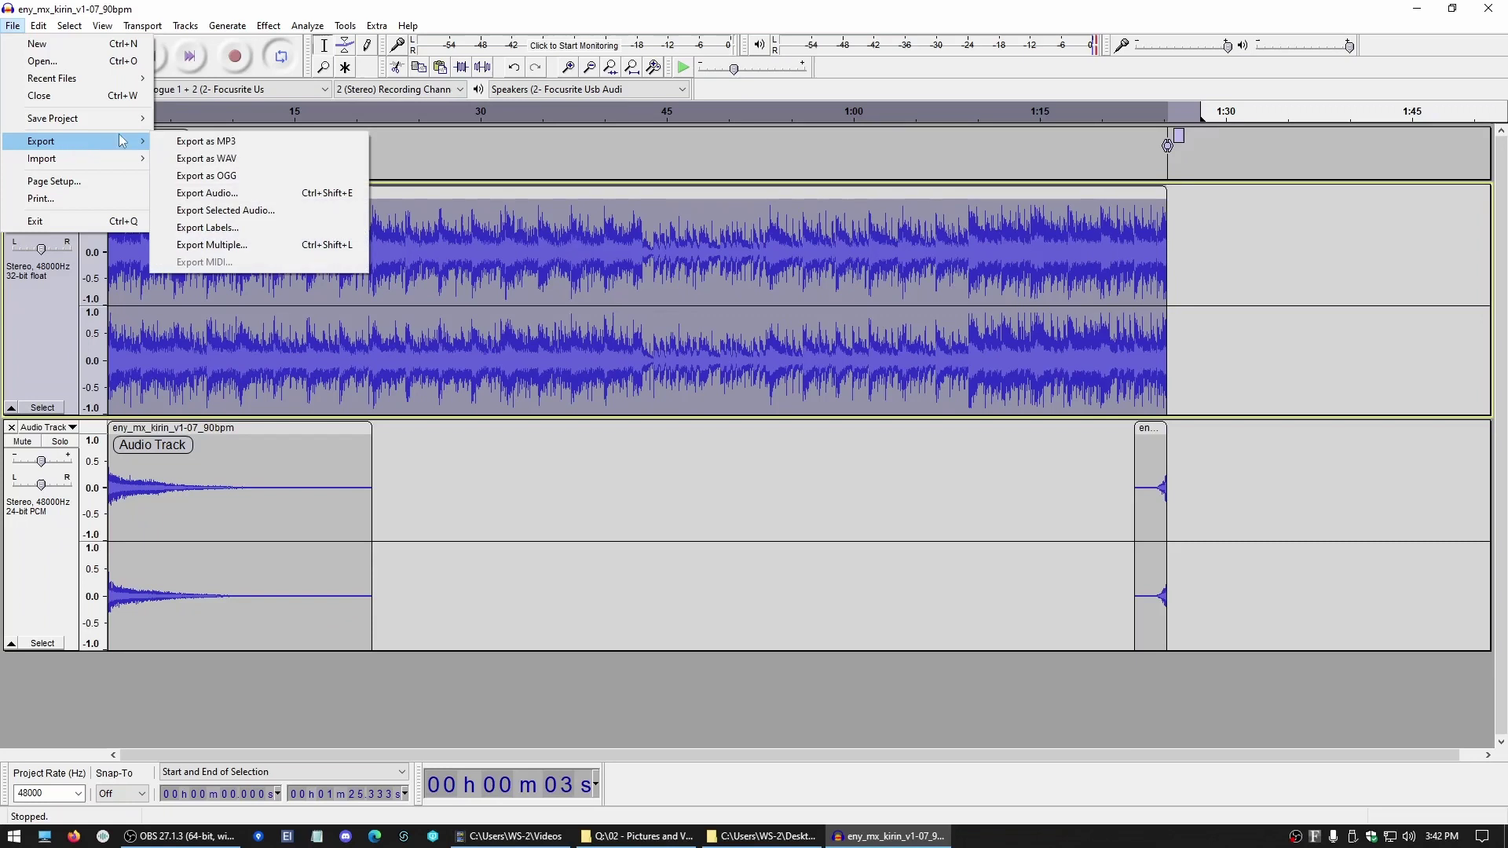
left_click(220, 157)
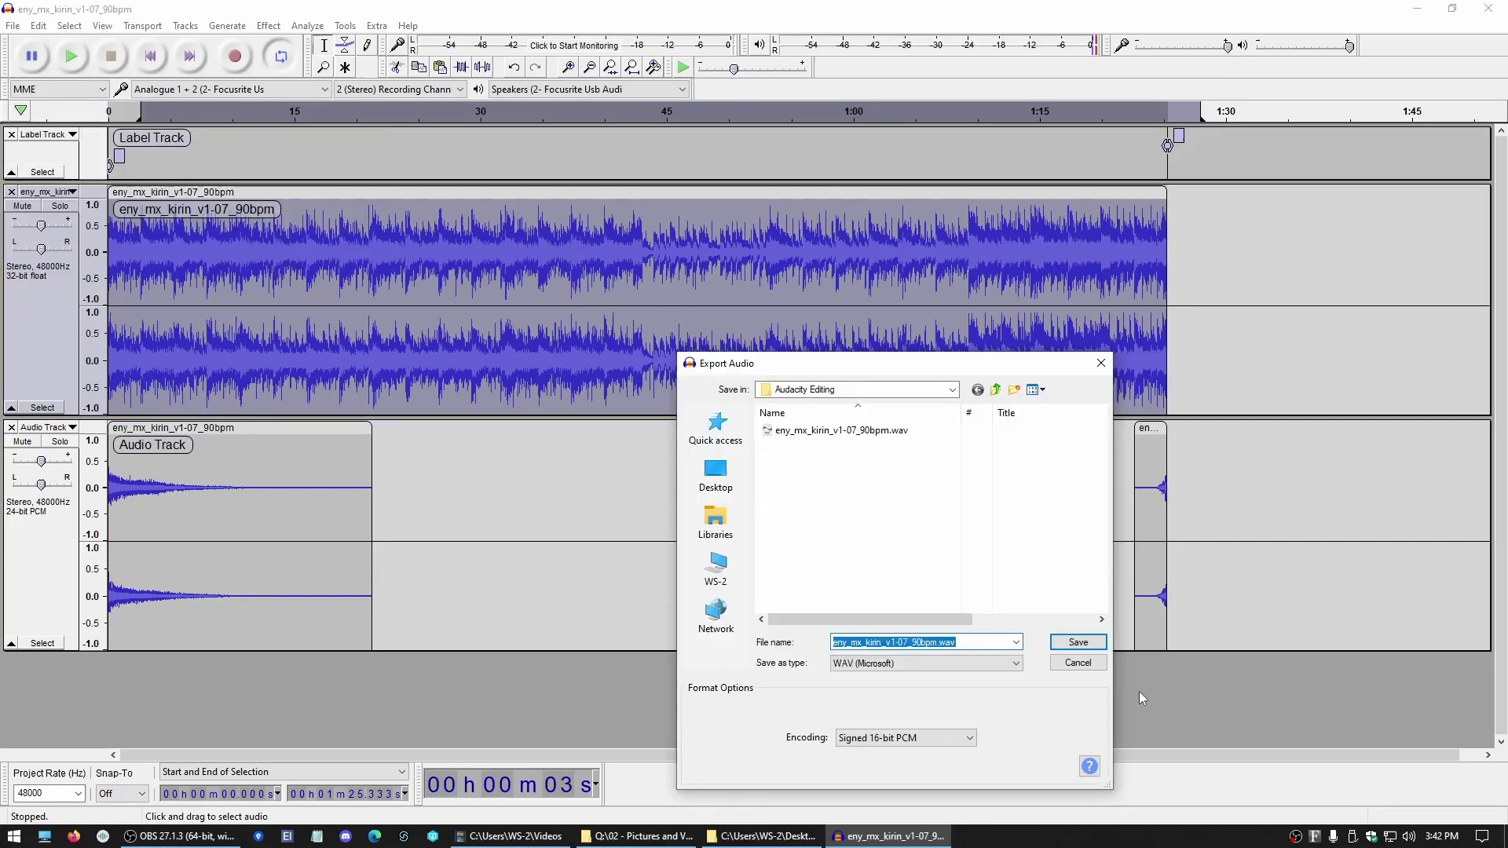
type("loop_test")
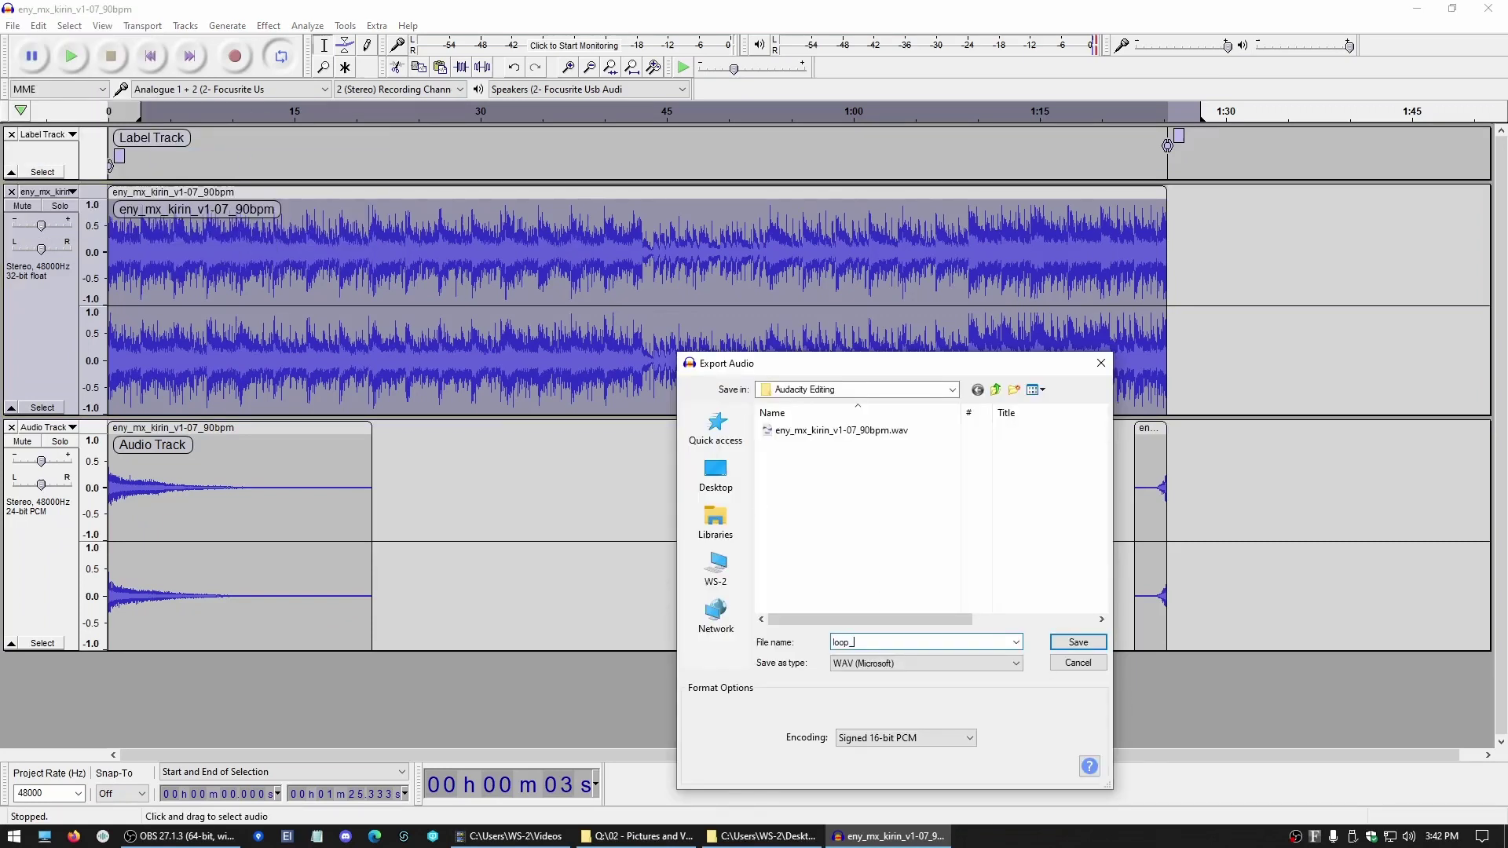
left_click(1071, 643)
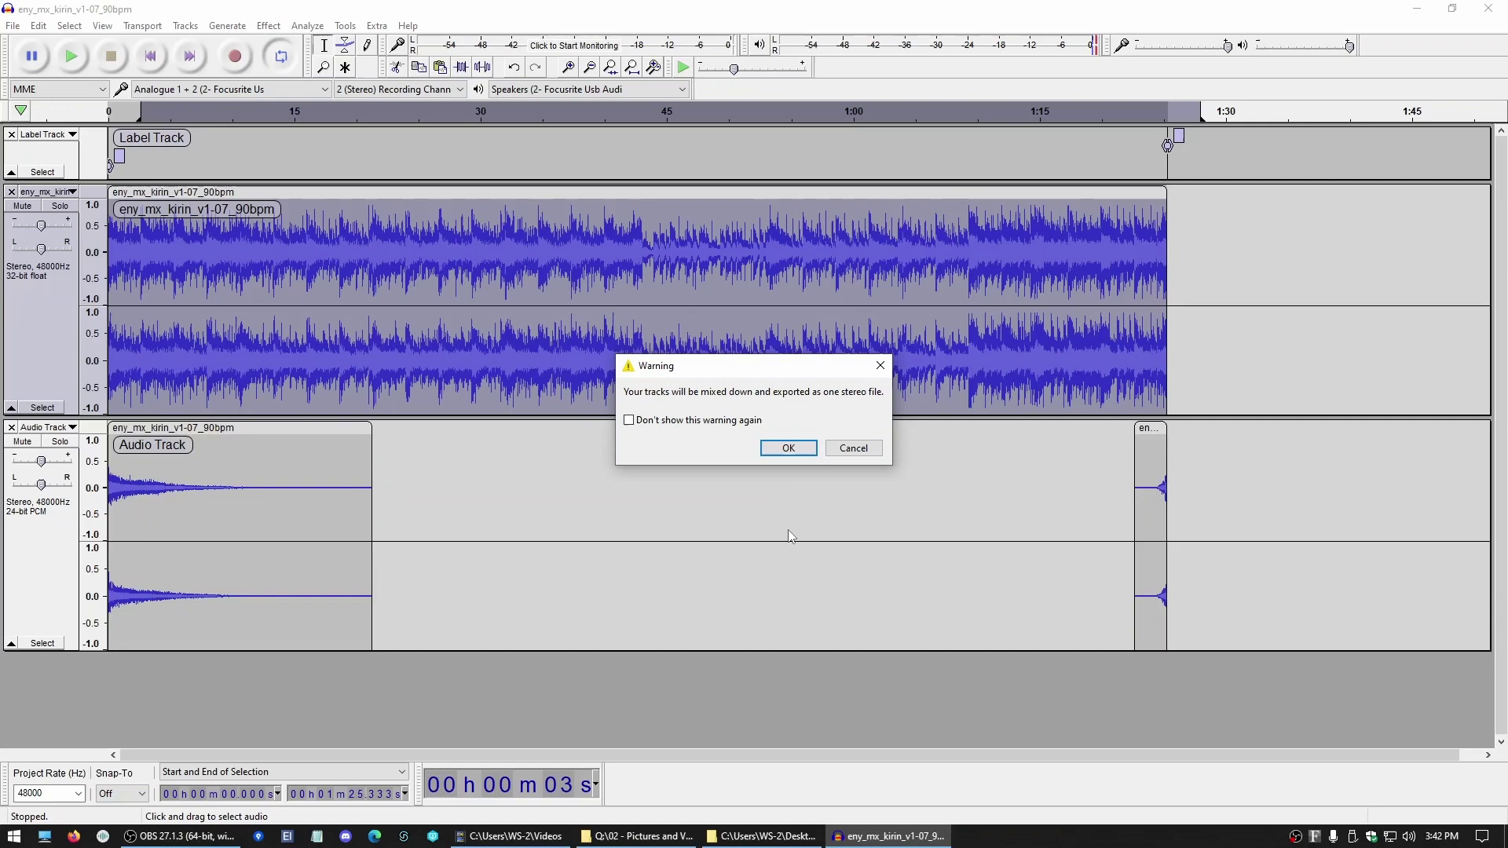
left_click(799, 449)
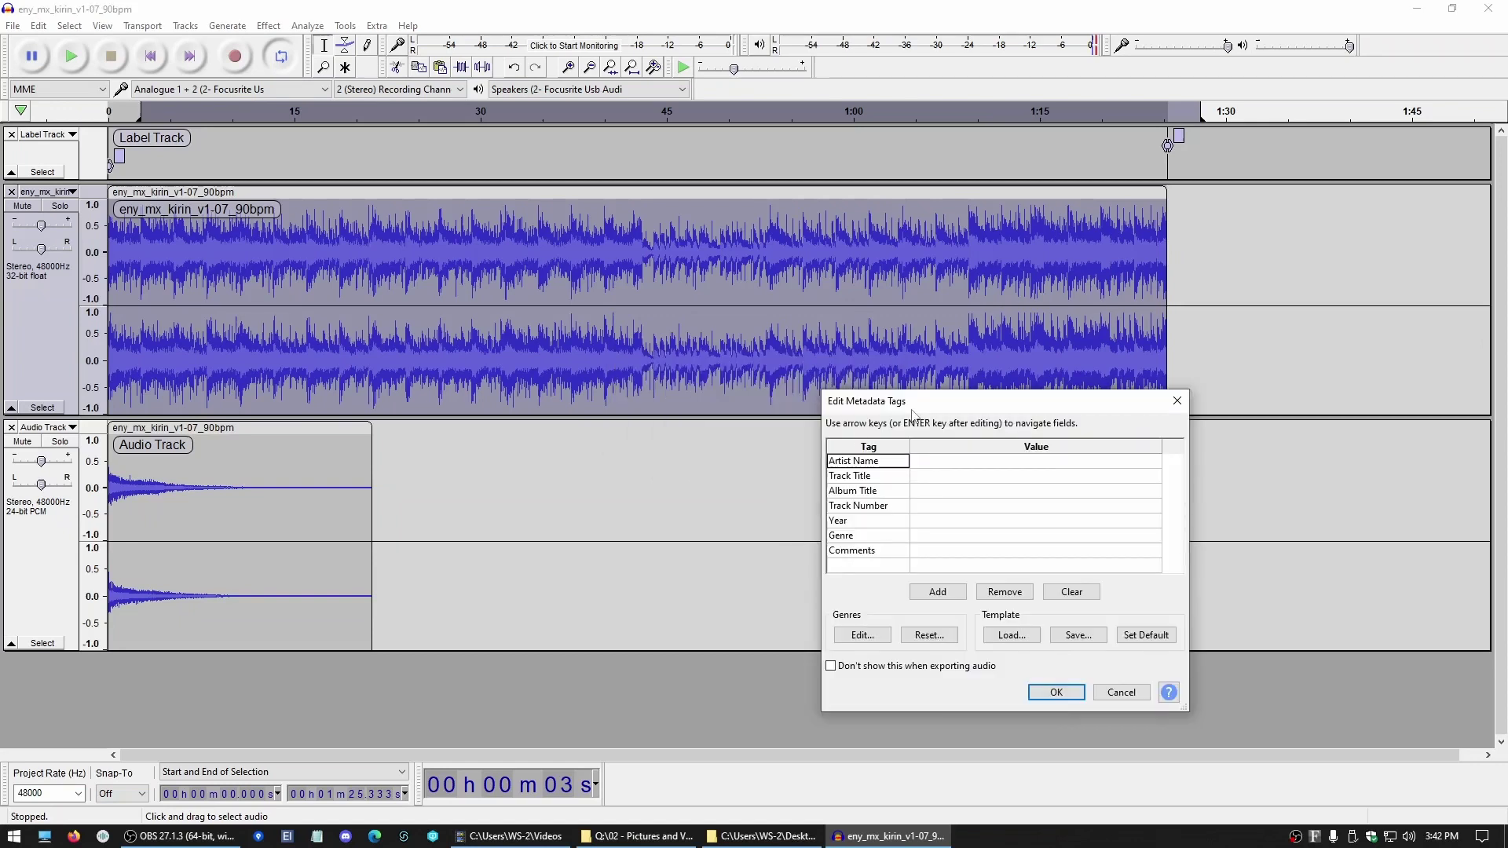
left_click(1058, 694)
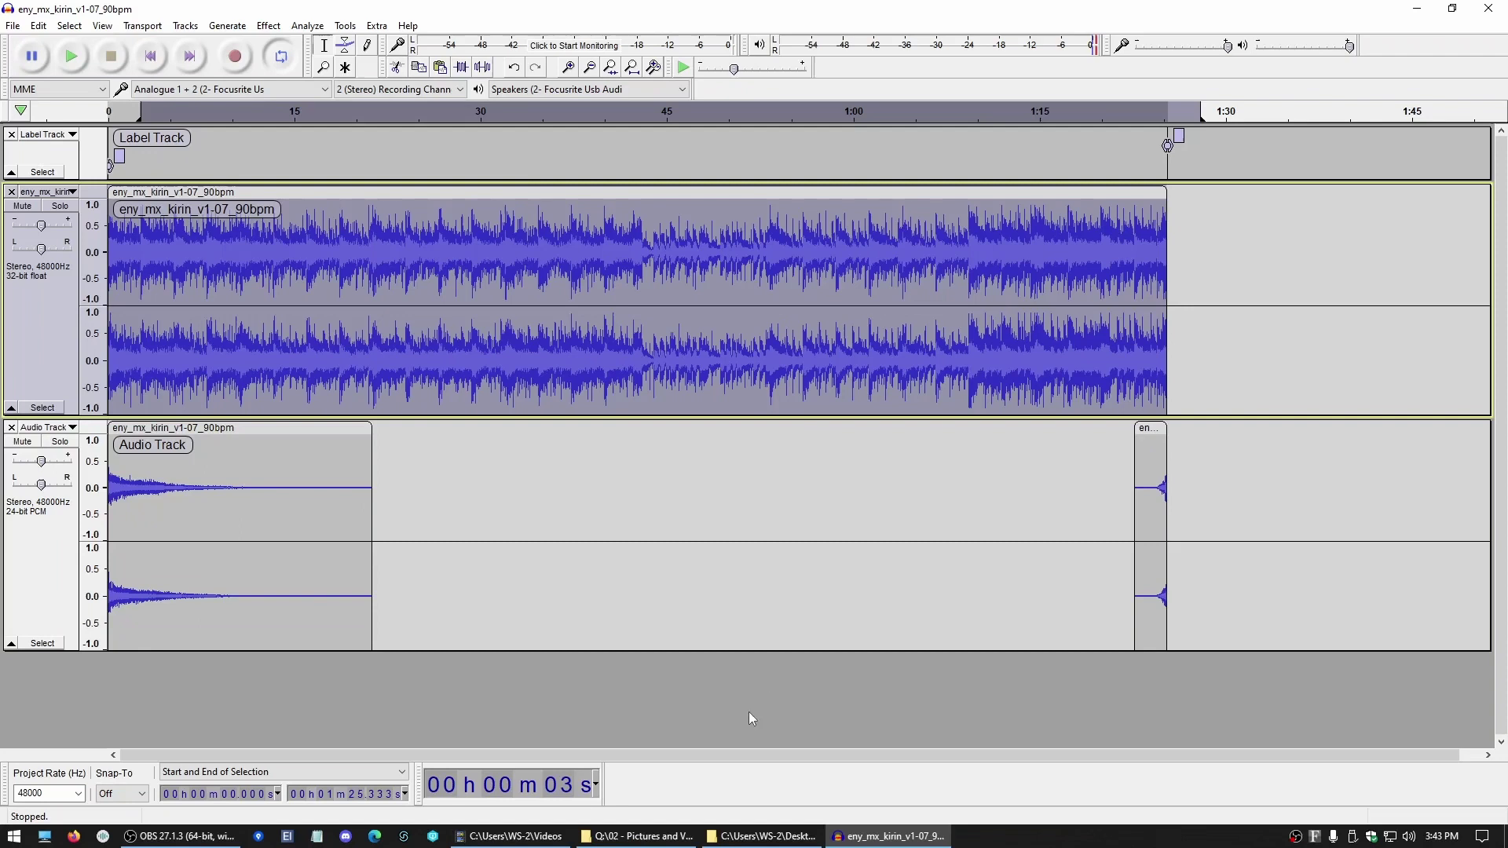
Step: In Resonic Pro, play loop_test.wav from just before its end to check the loop seam, then stop
left_click(800, 834)
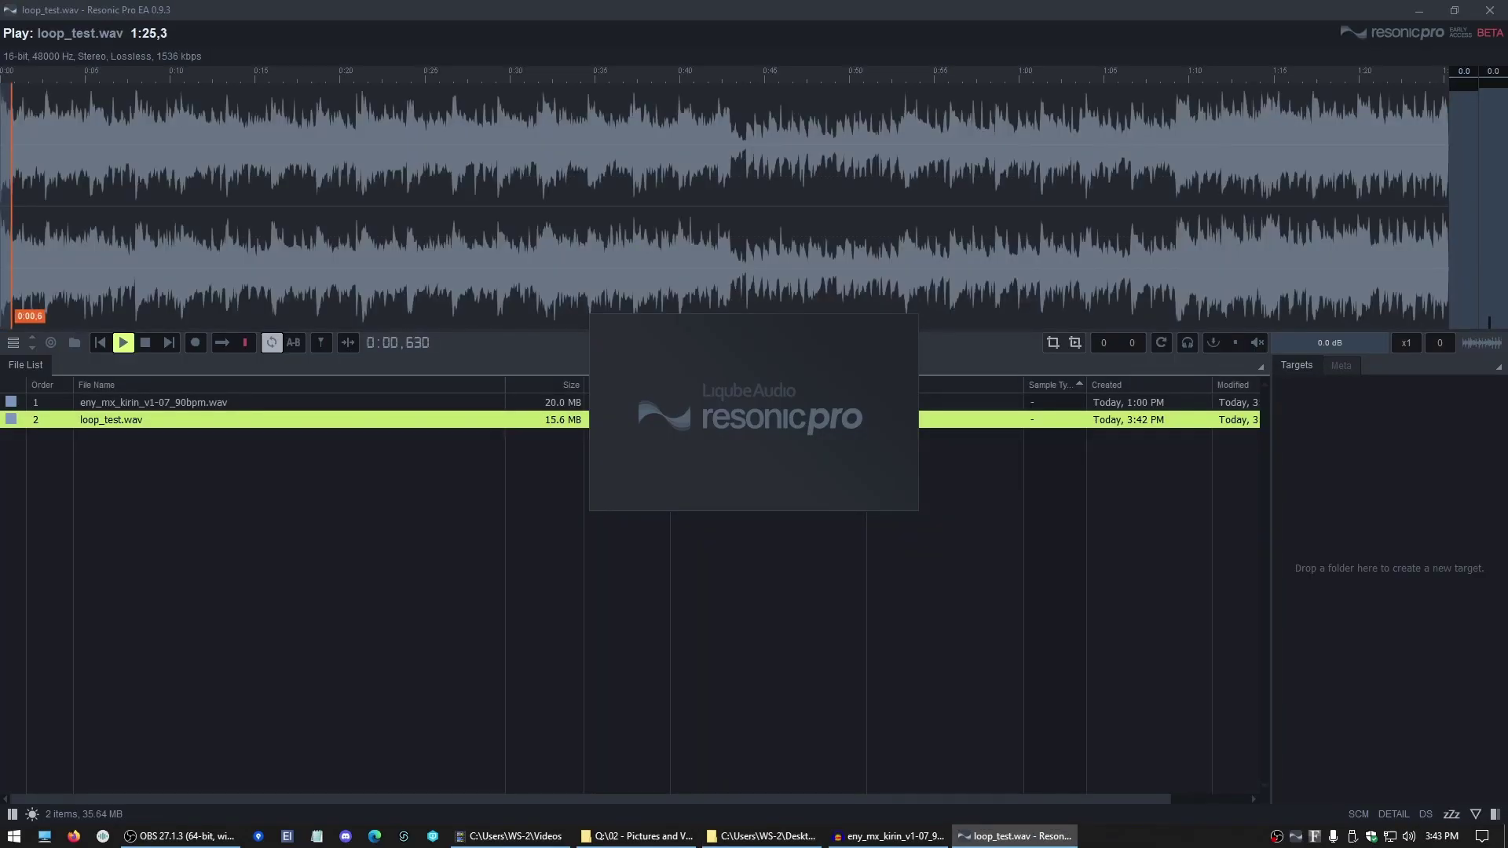
left_click(1409, 144)
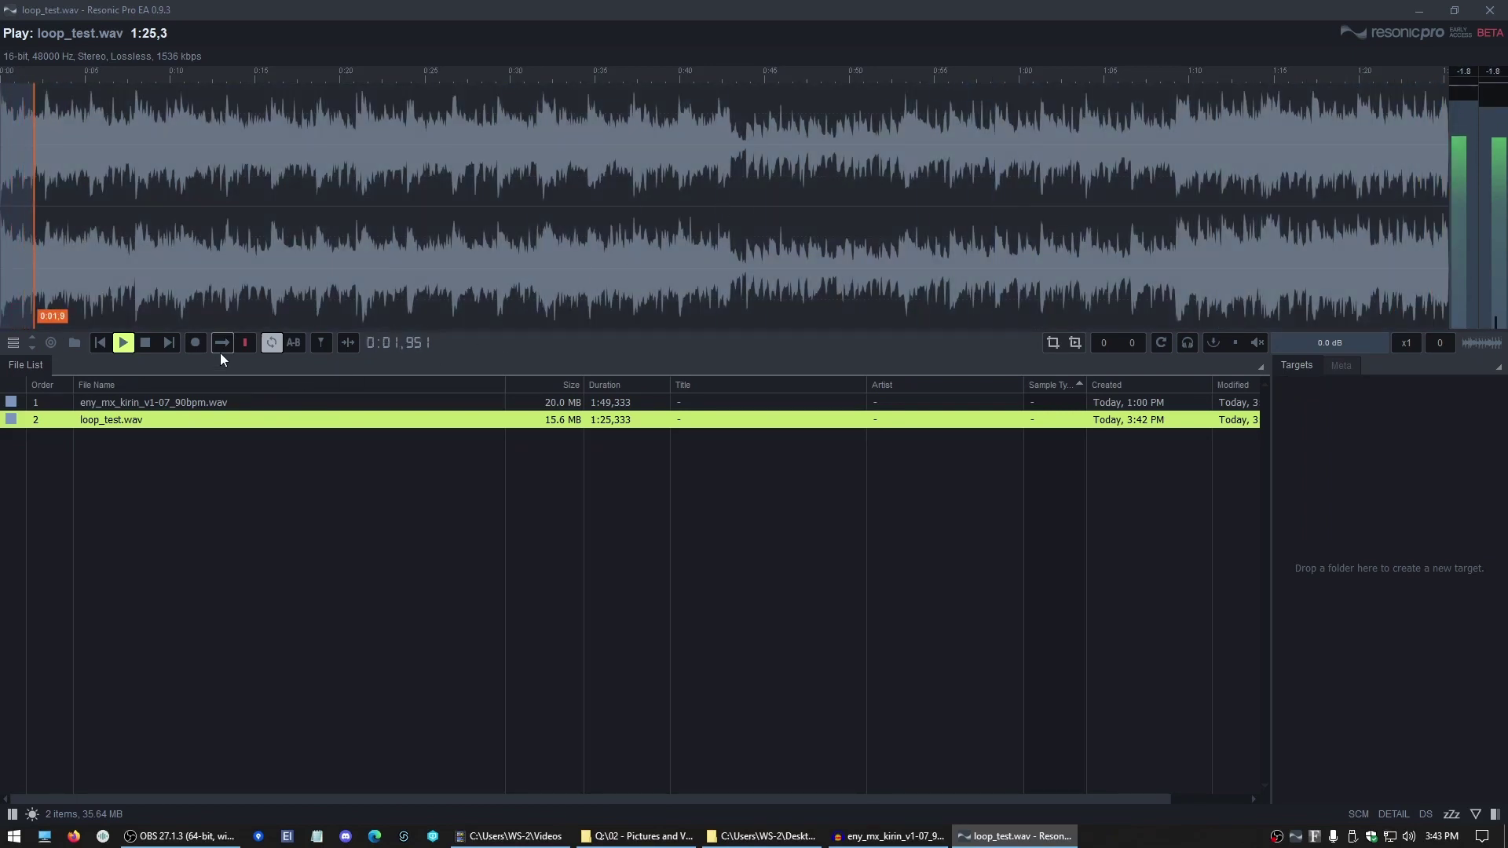
left_click(145, 343)
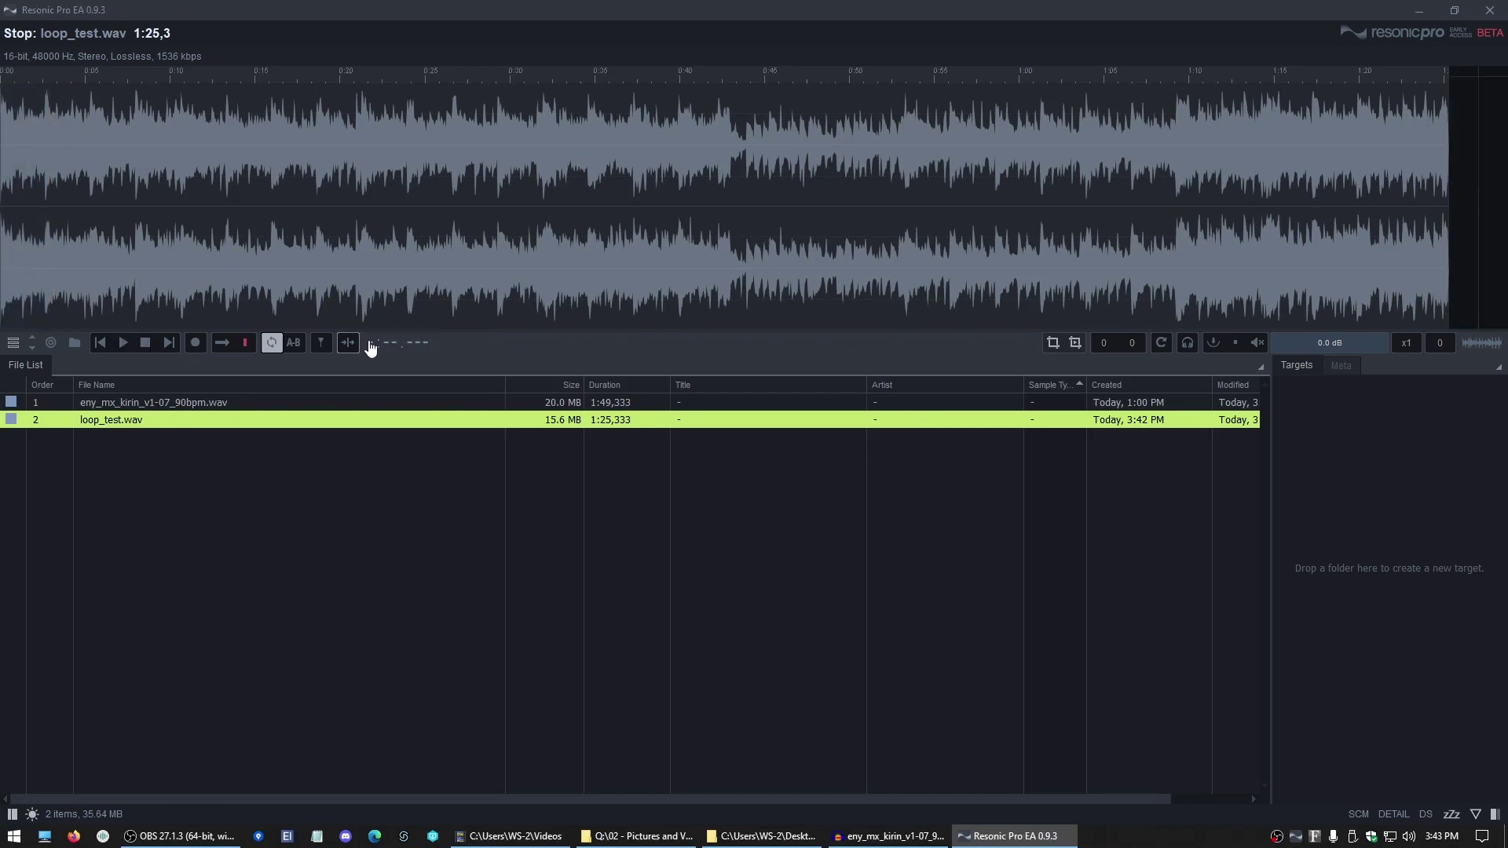